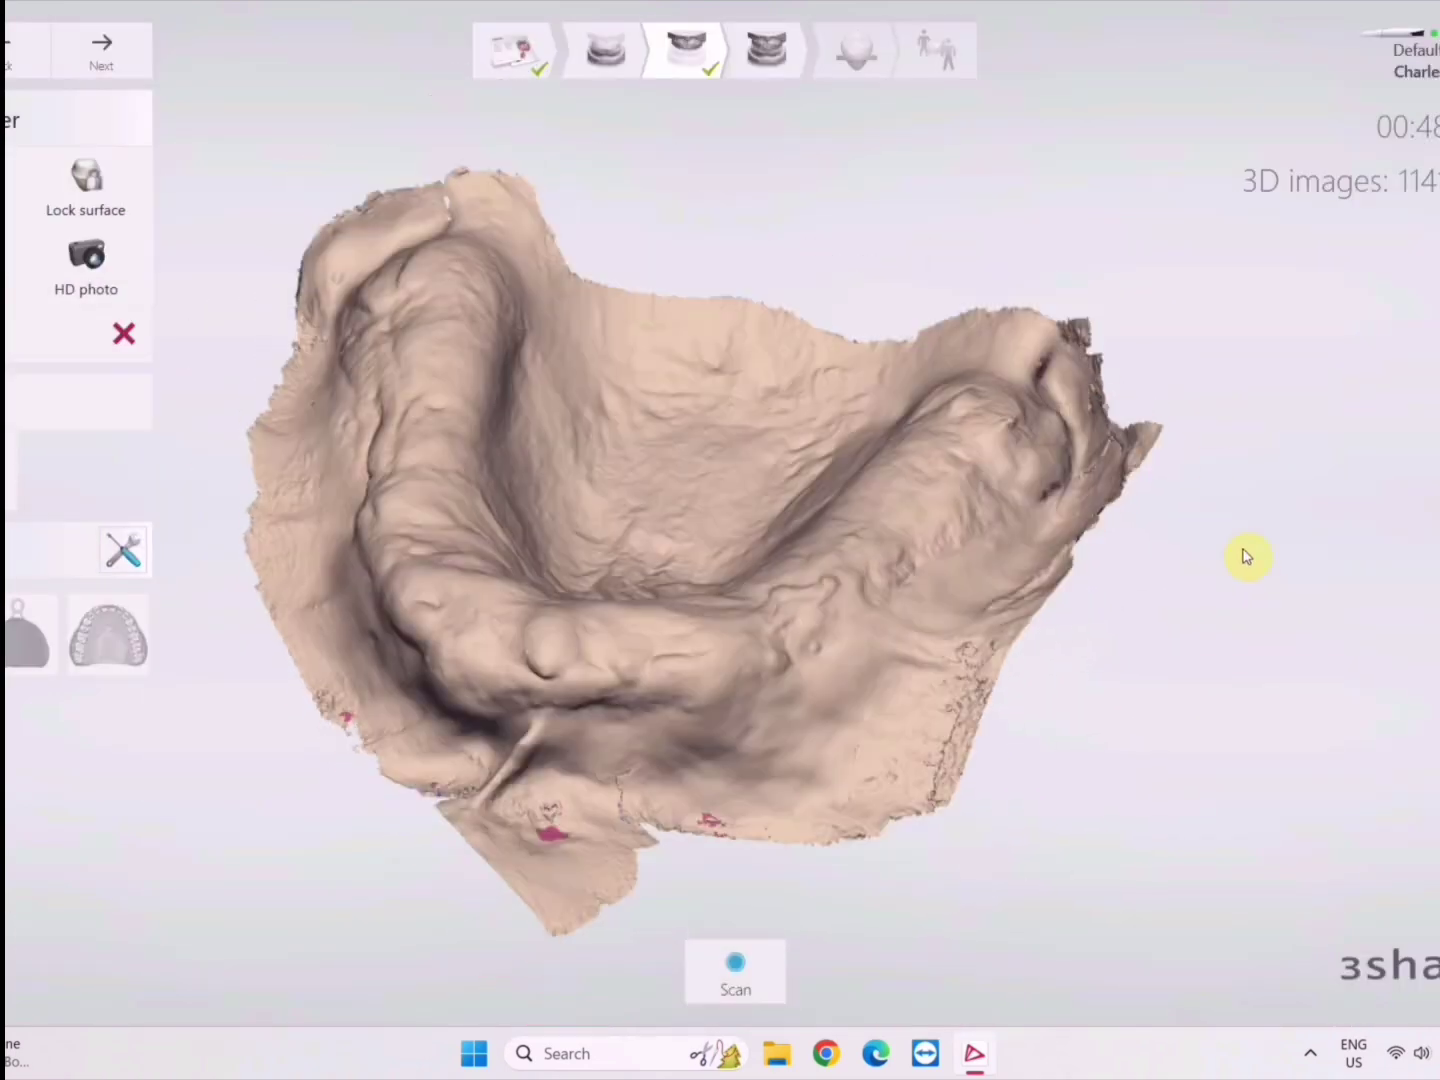
- Trim the excess tissue flap off the end of the lower jaw scan with the 4 mm Laser tool
right_click_drag(1247, 555, 906, 382)
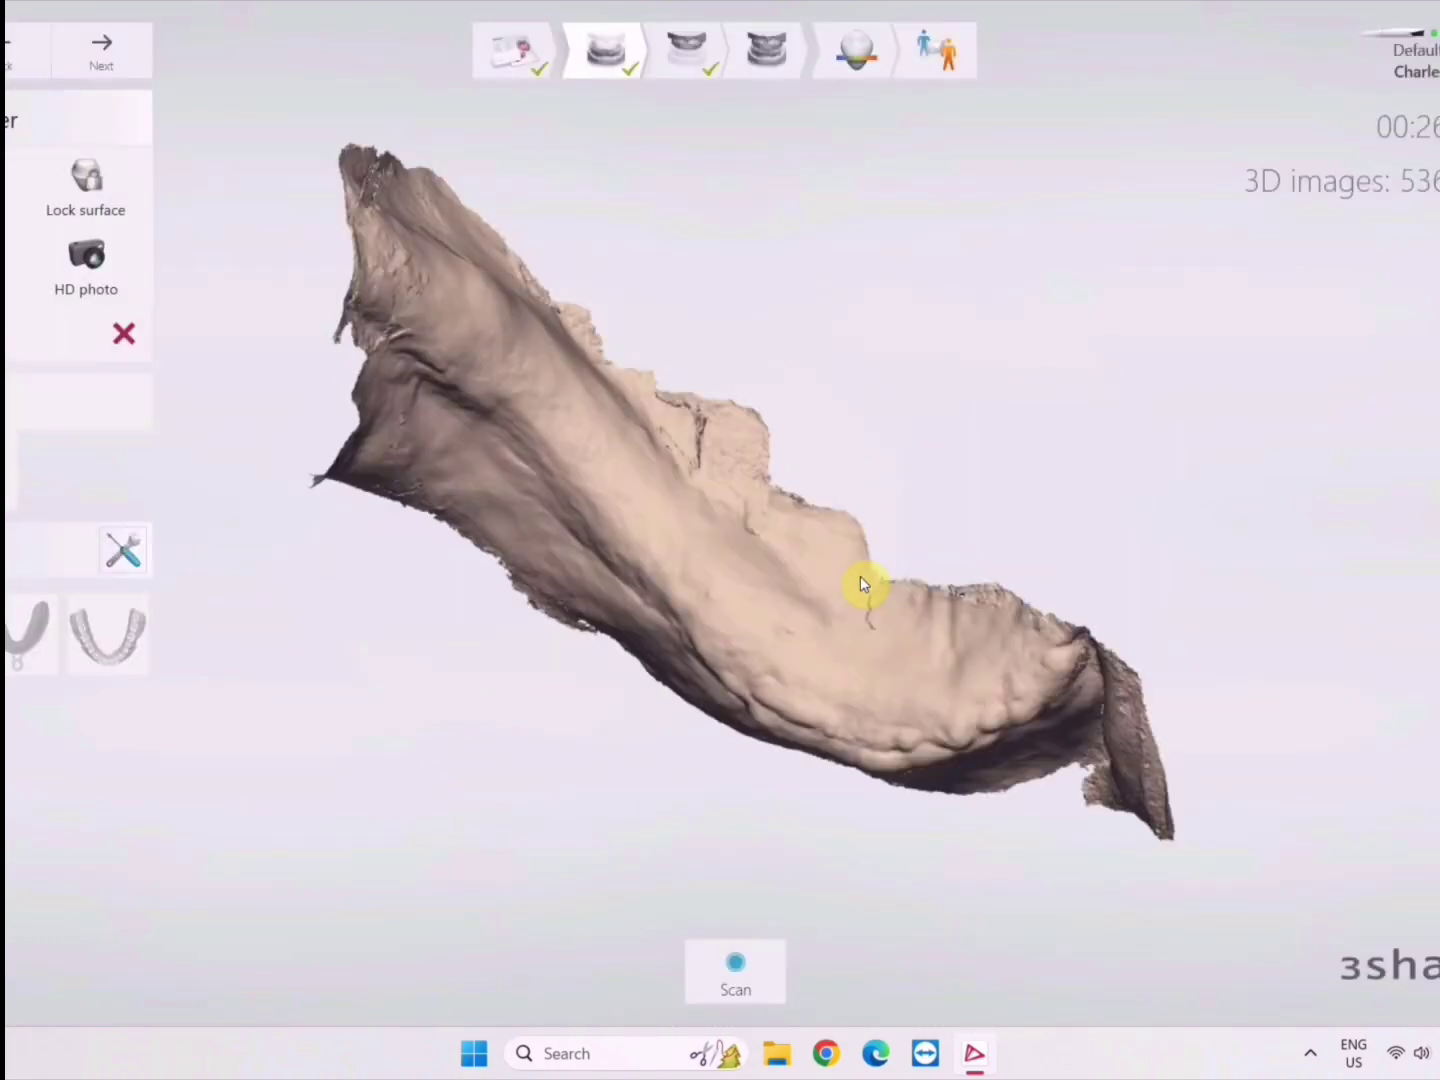
right_click_drag(859, 577, 1151, 480)
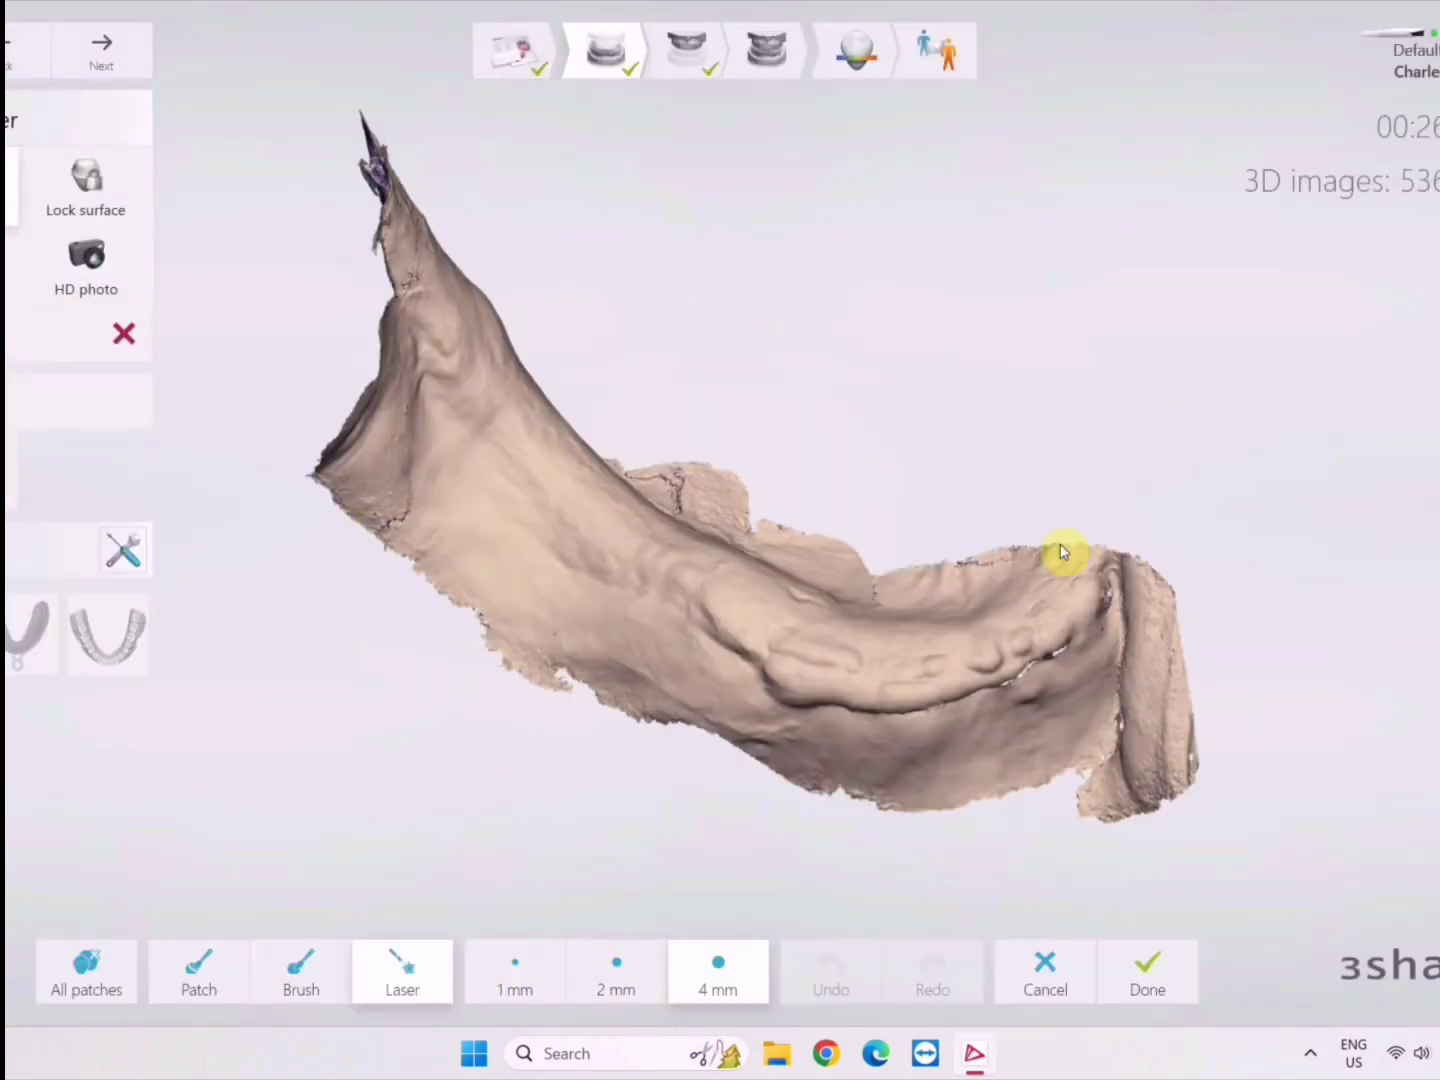
left_click_drag(1156, 775, 1305, 689)
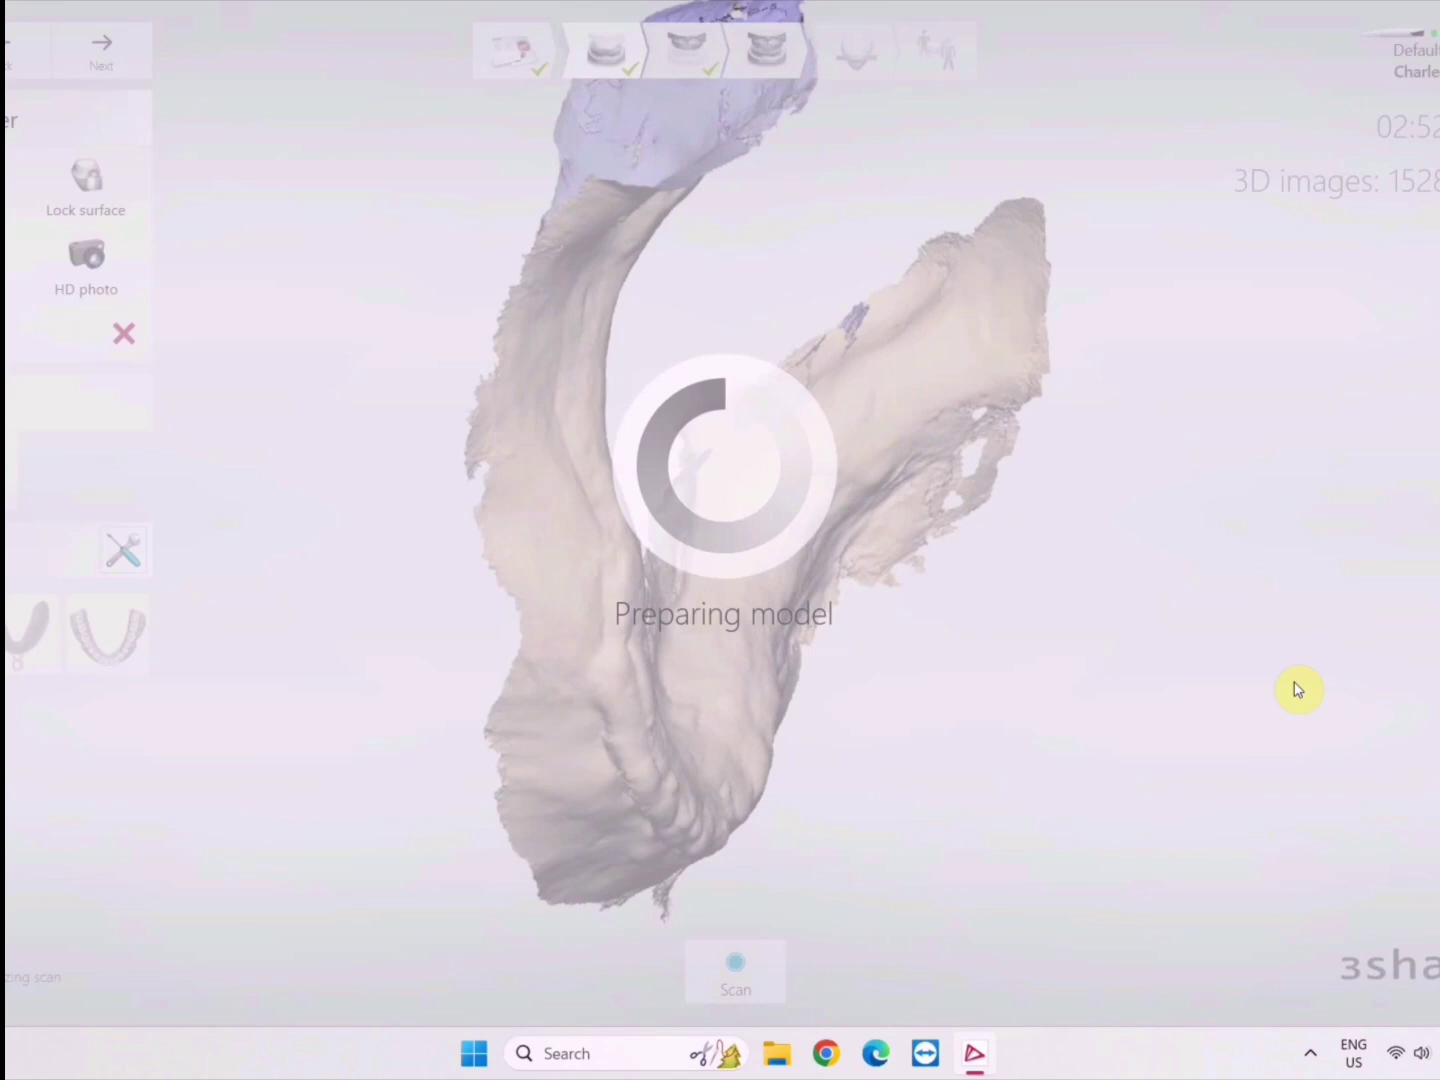
- Open the processed scans for analysis and select the second bite in the denture occlusion stage
right_click_drag(1098, 578, 851, 300)
left_click(855, 50)
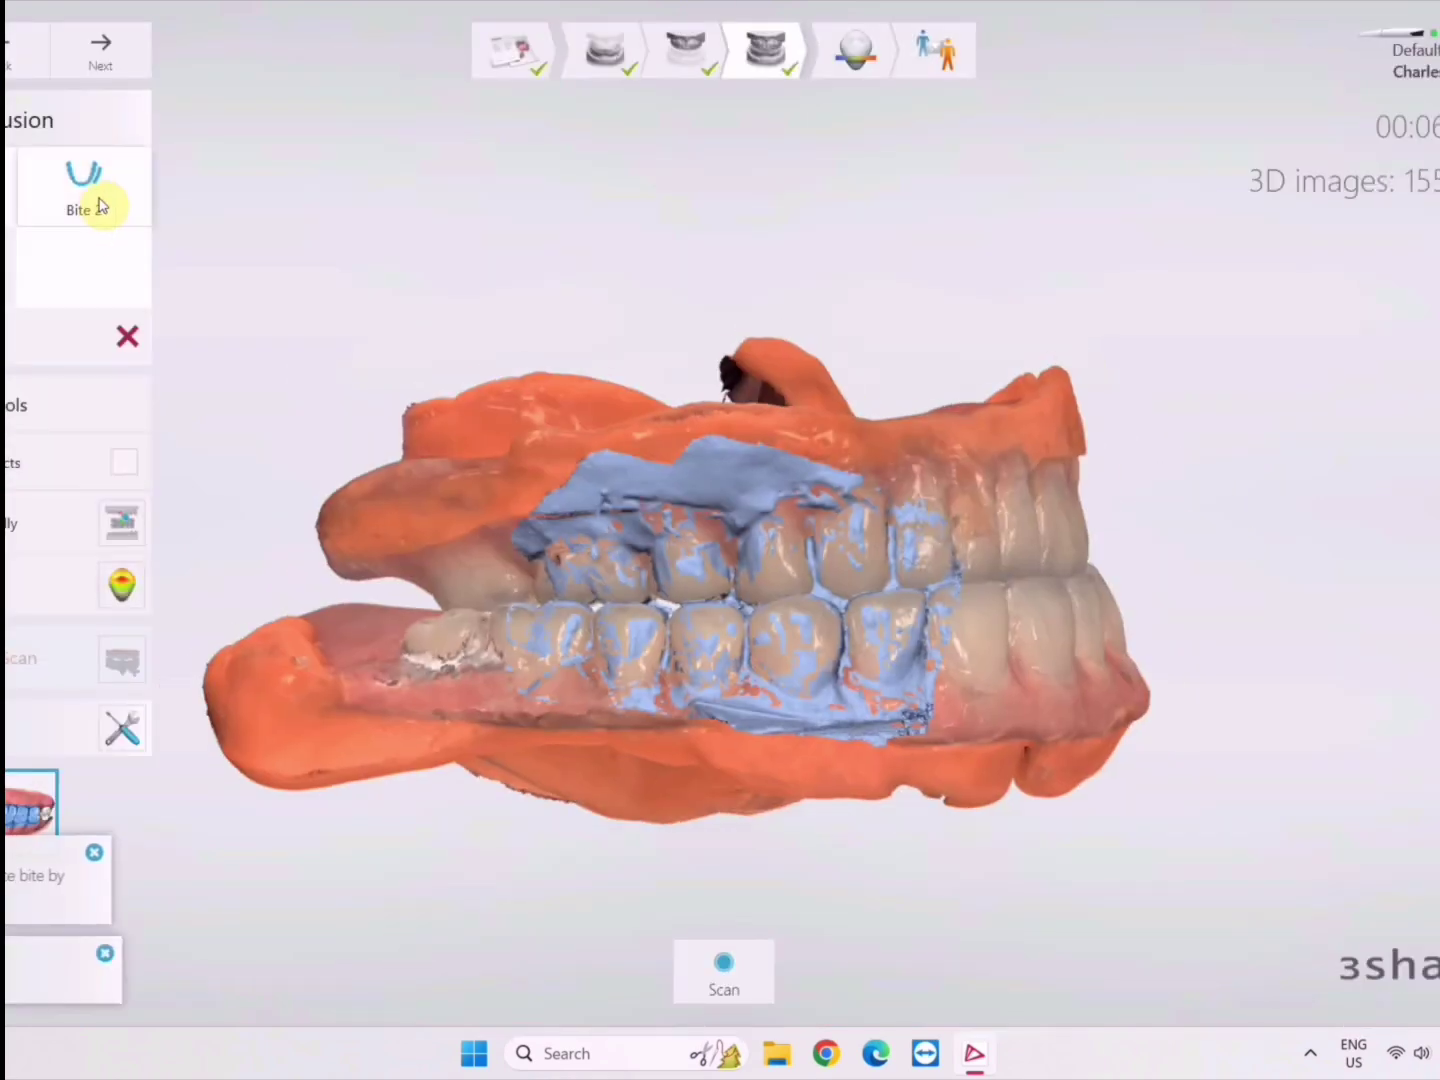
left_click(99, 205)
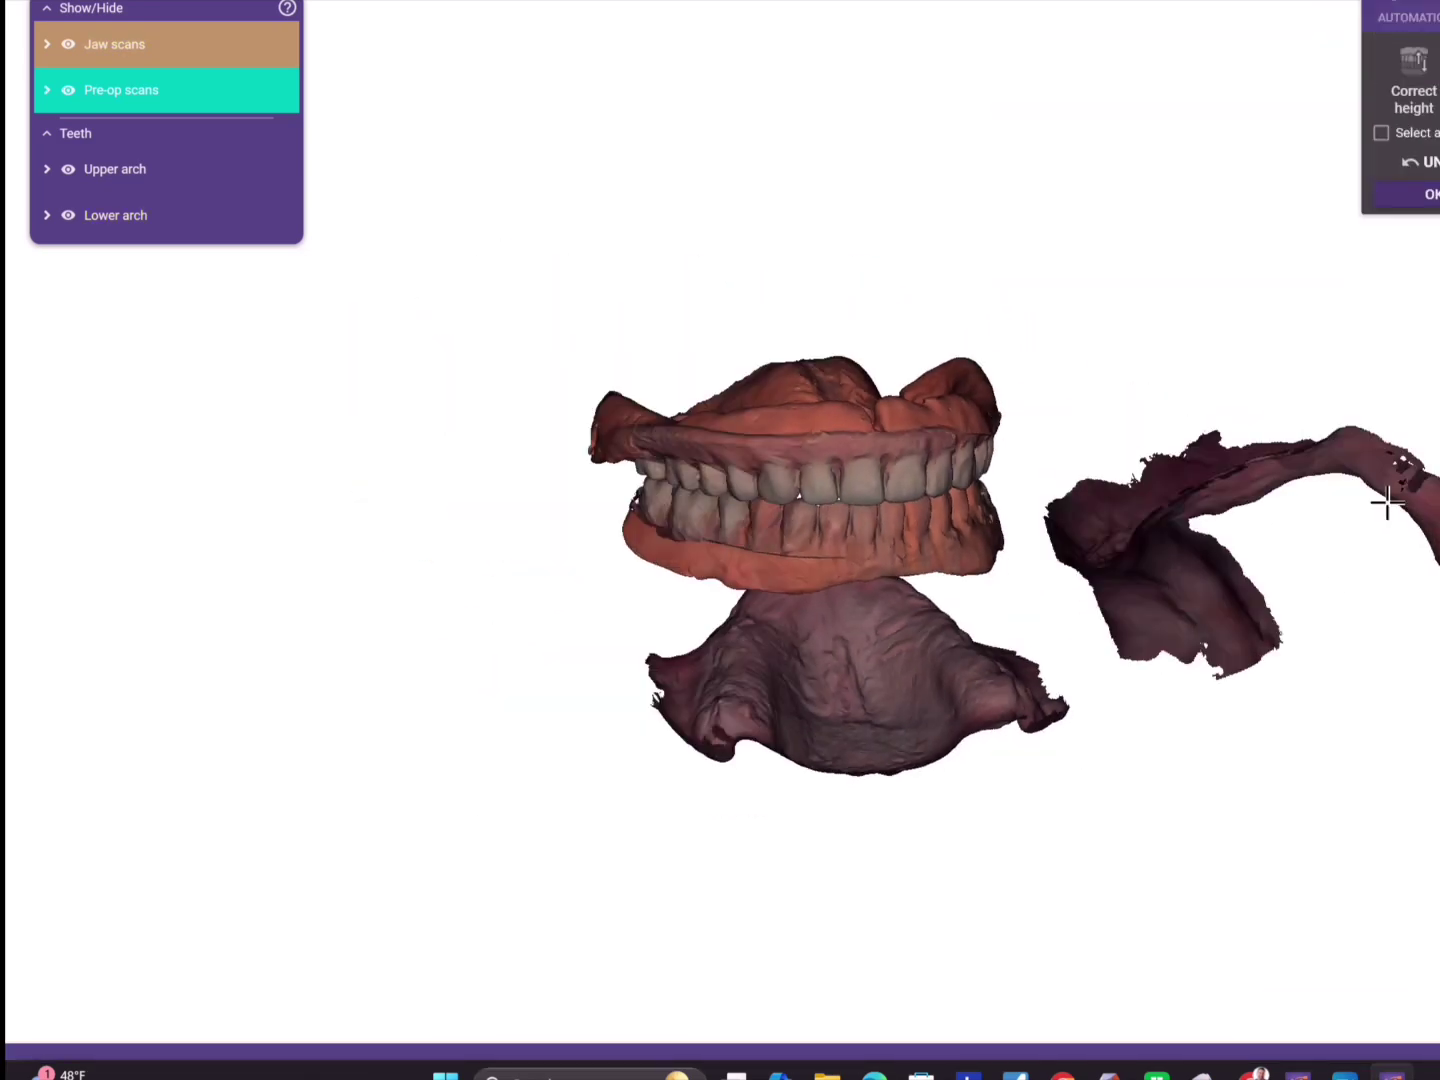
- In exocad, align the lower pre-op denture scan with the lower jaw scan, using the option to exclude selected parts from matching
left_click_drag(1389, 498, 1273, 352)
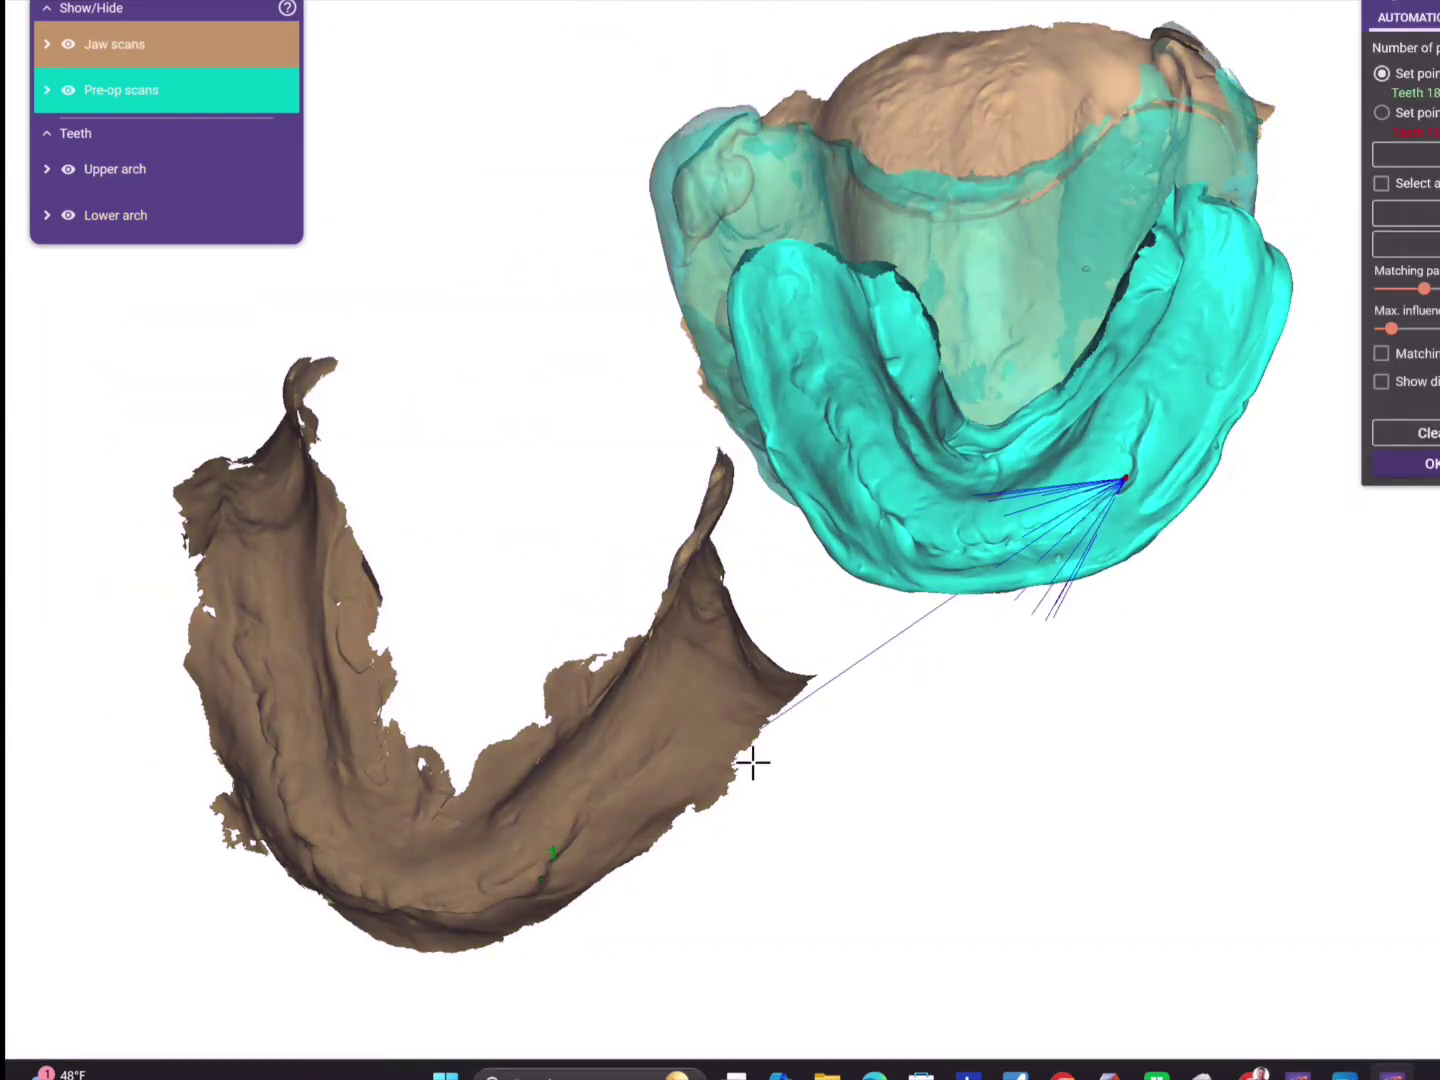
mouse_move(853, 805)
right_mouse_down()
mouse_move(926, 770)
mouse_move(860, 767)
mouse_move(905, 768)
mouse_move(794, 730)
mouse_move(1337, 491)
right_mouse_up()
left_click(1381, 353)
scroll(430, 558, "down", 2)
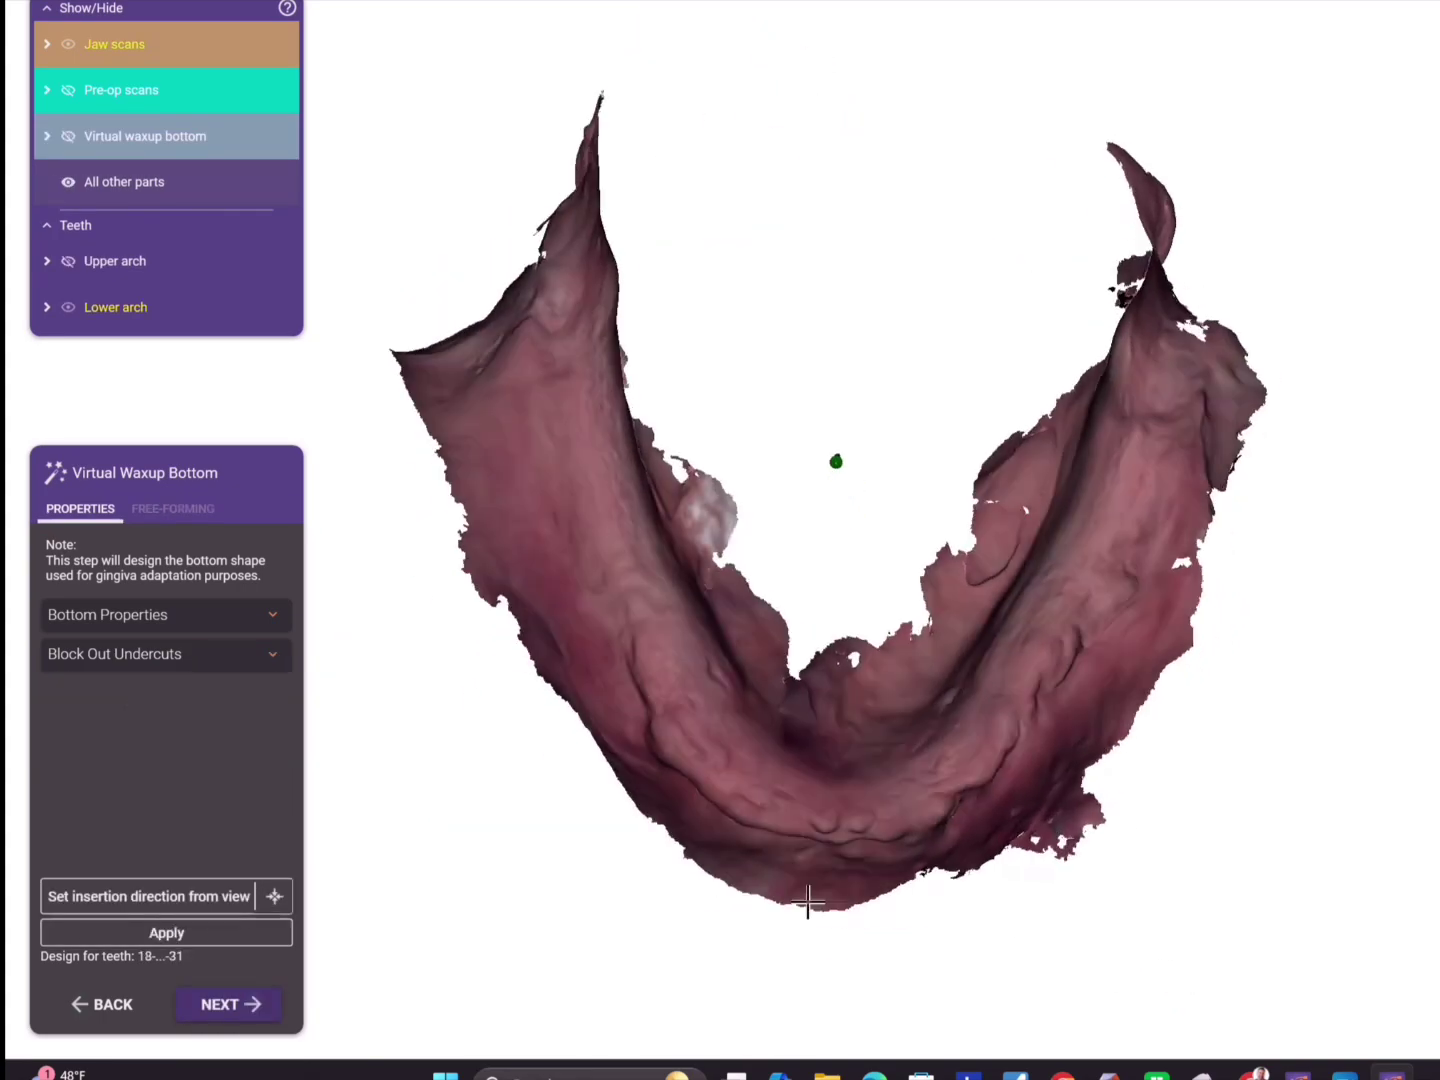
- Generate the virtual waxup bottom for lower teeth 18–31
left_click(212, 614)
left_click(166, 931)
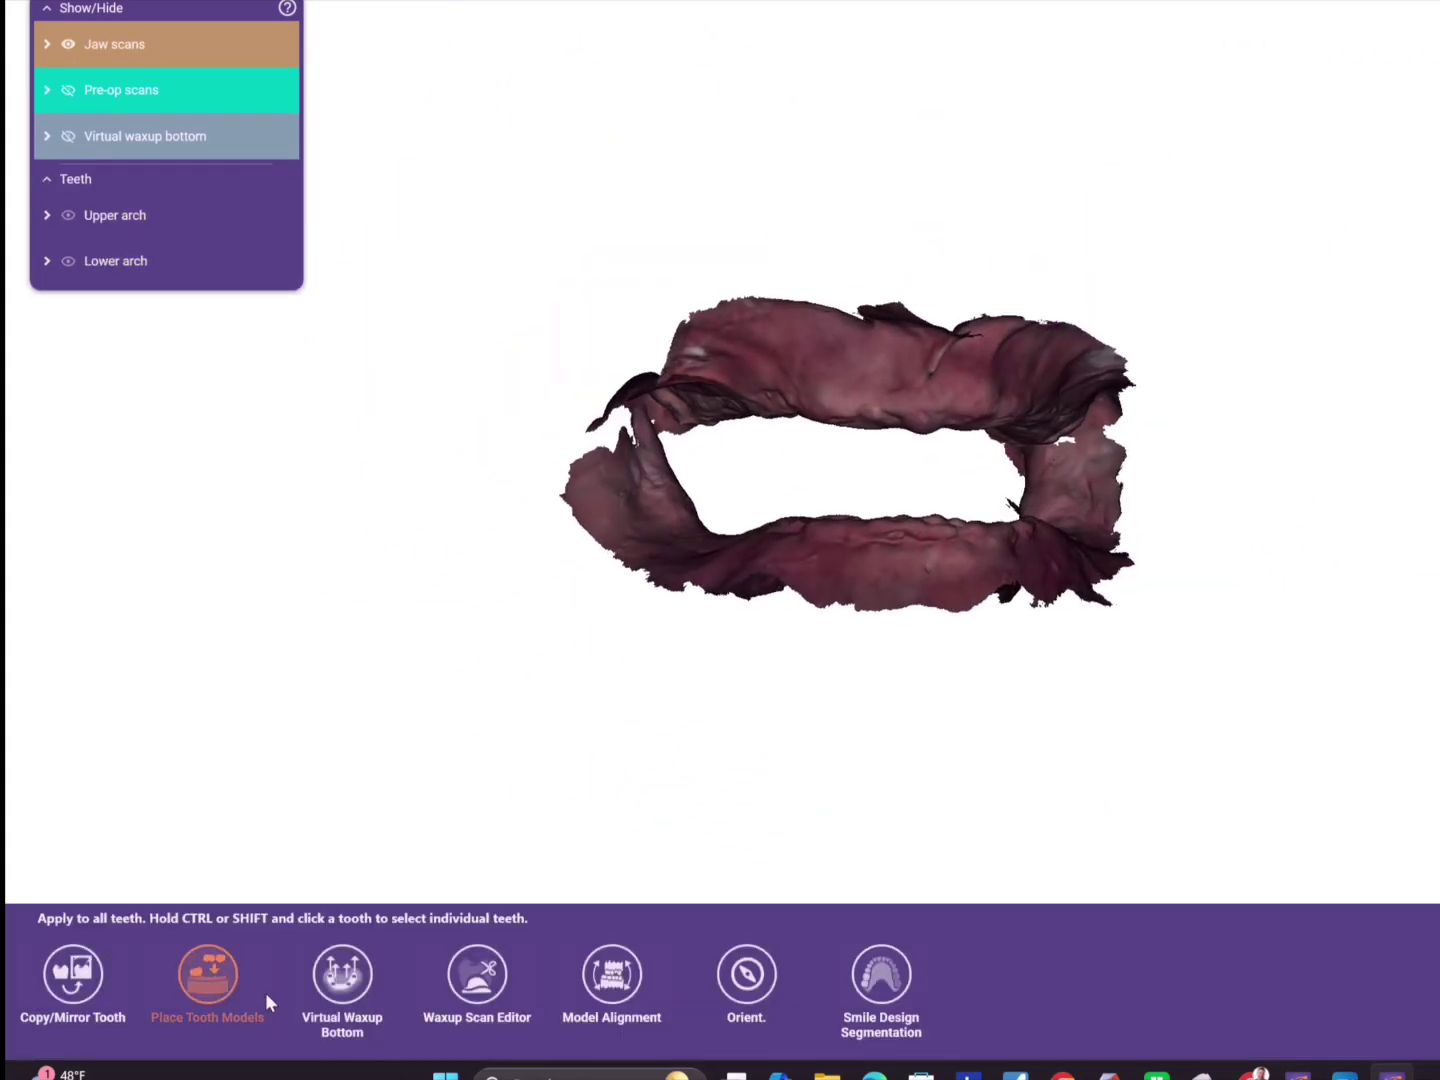
- Place priti_Q library tooth models on the gingiva for upper teeth 2–15 and lower teeth 18–31
left_click(248, 942)
left_click(1000, 634)
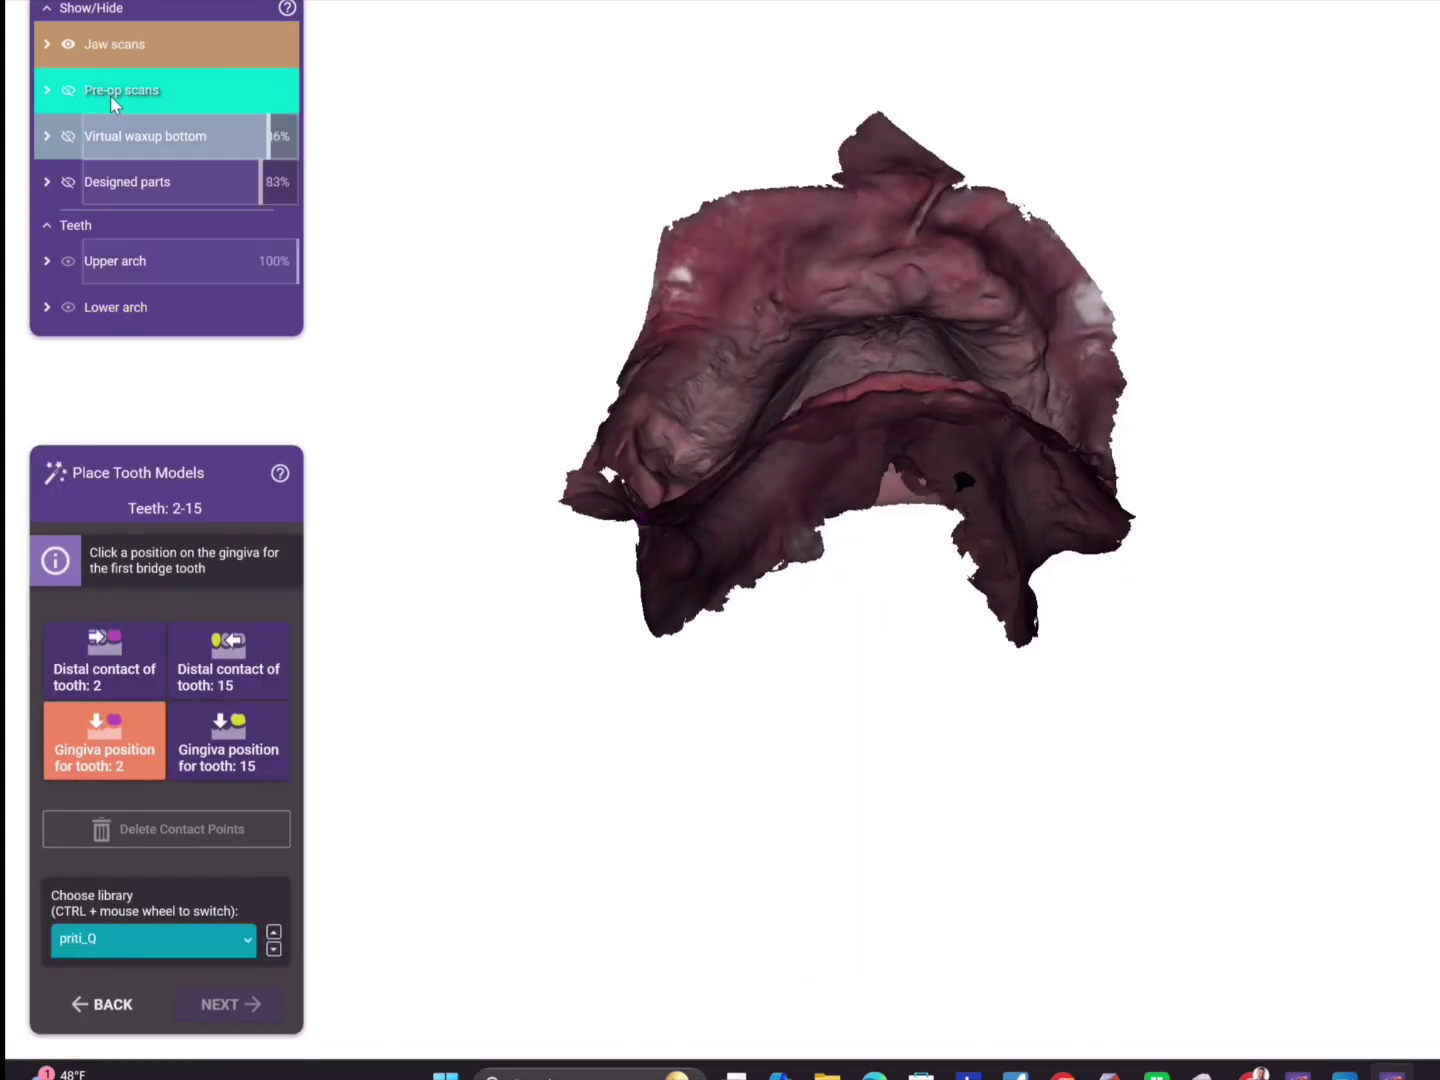
left_click(260, 104)
middle_click(831, 557, "ctrl")
left_click(890, 345)
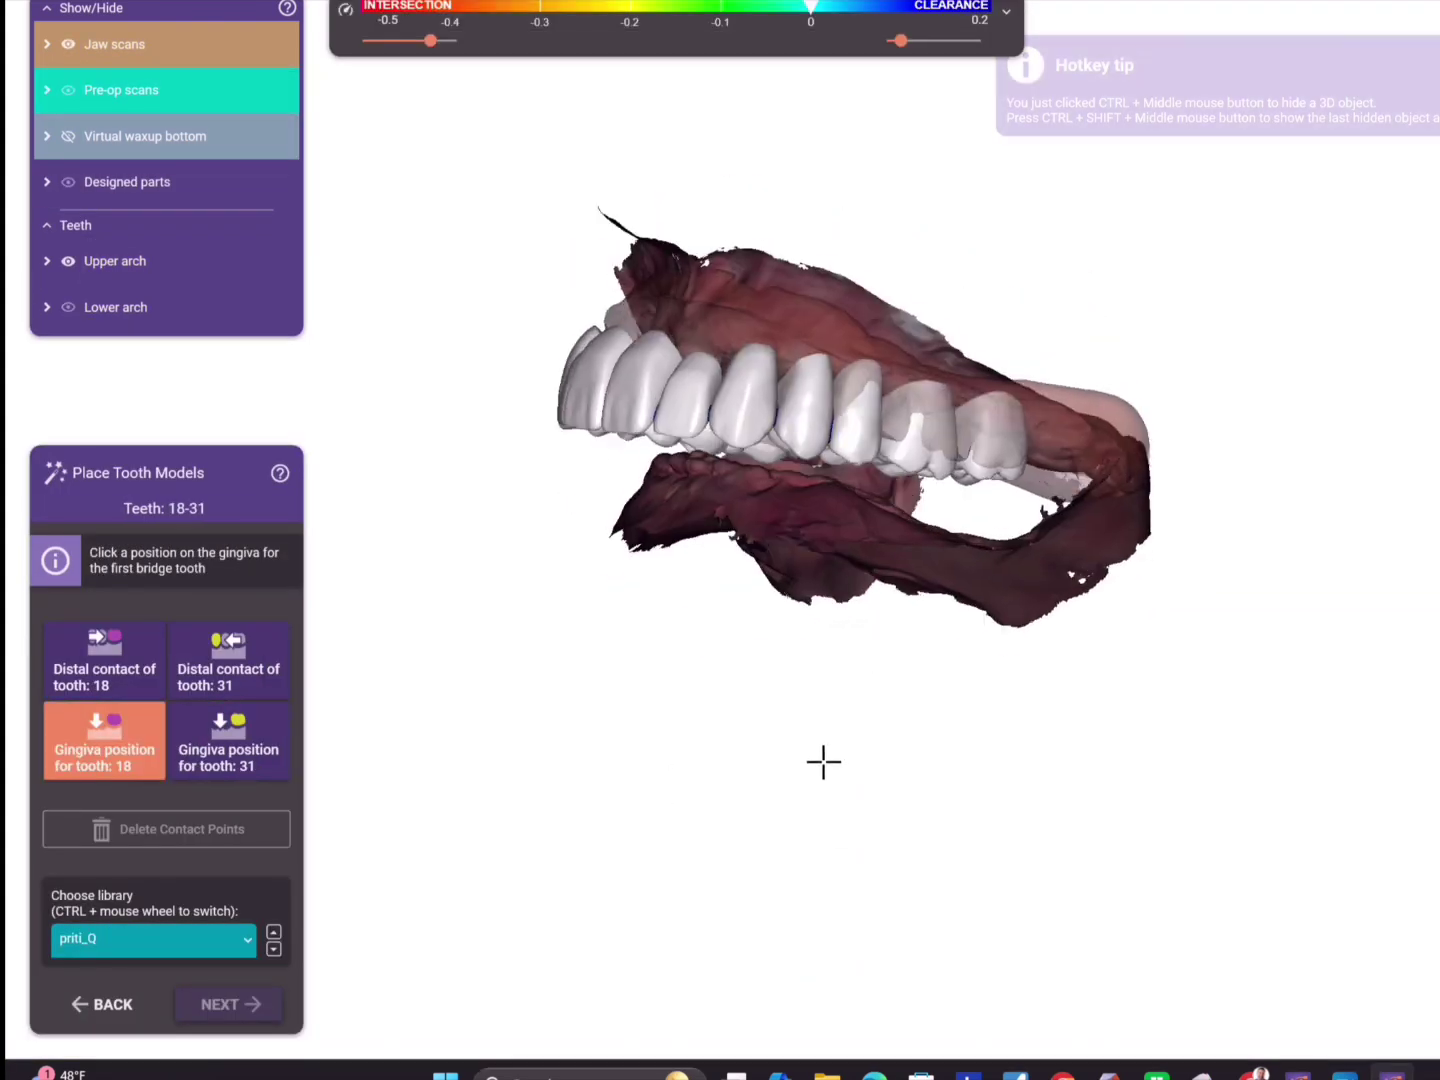
left_click(919, 428)
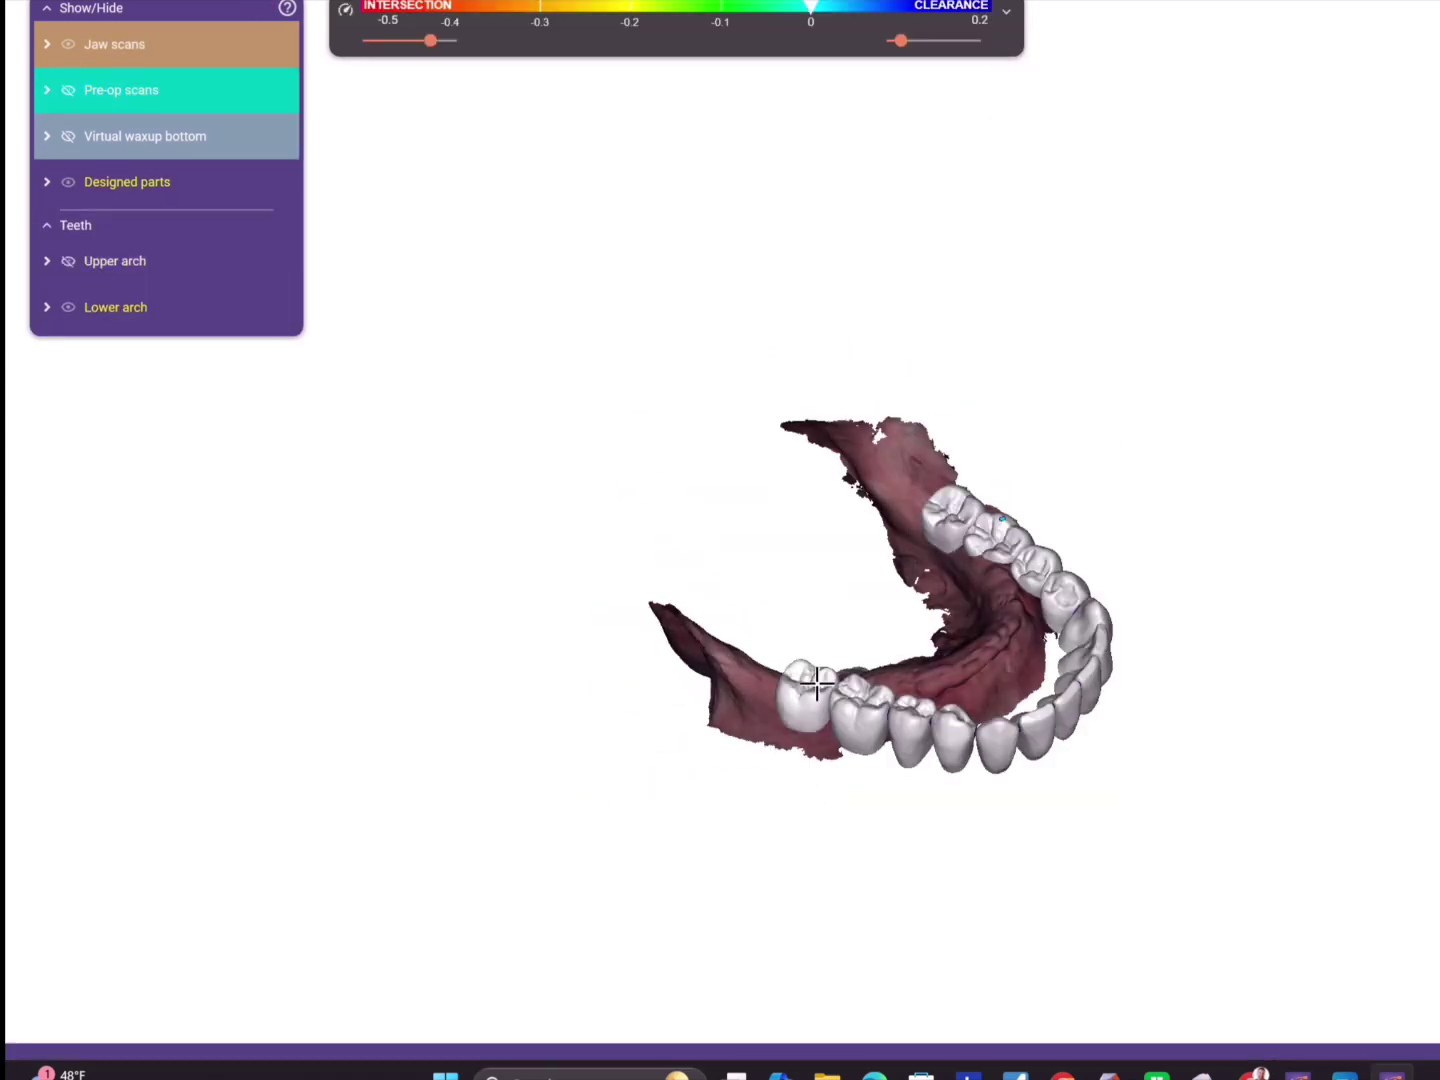
- Import the custom tooth models for both arches, re-using their old placement
left_click(343, 972)
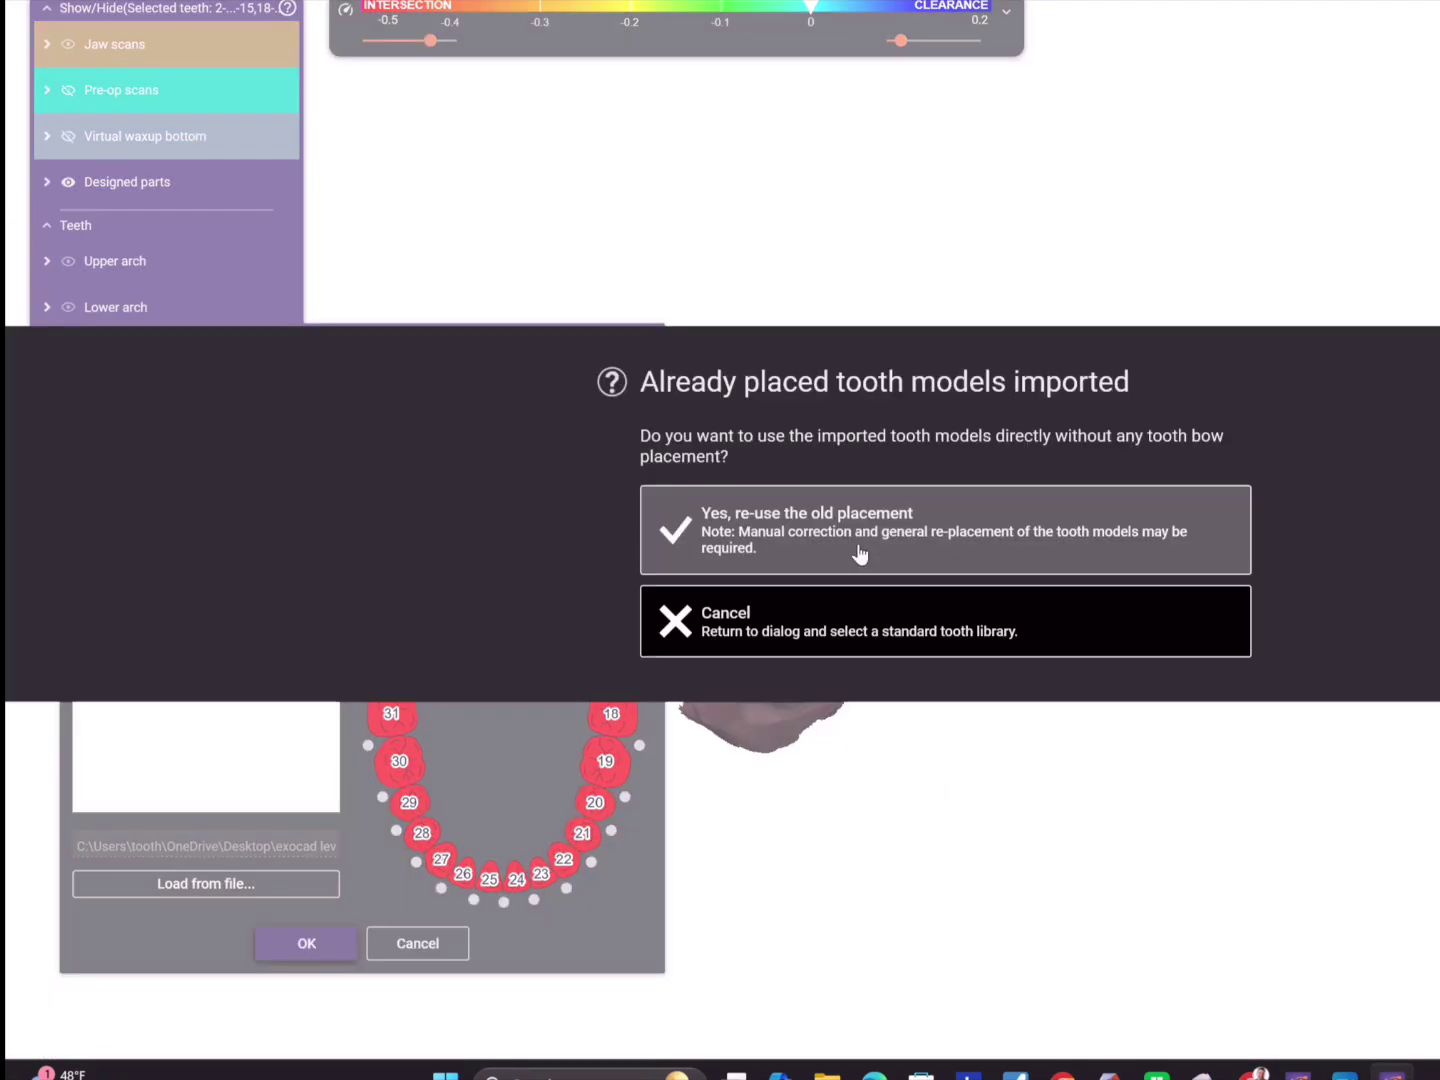
left_click(858, 553)
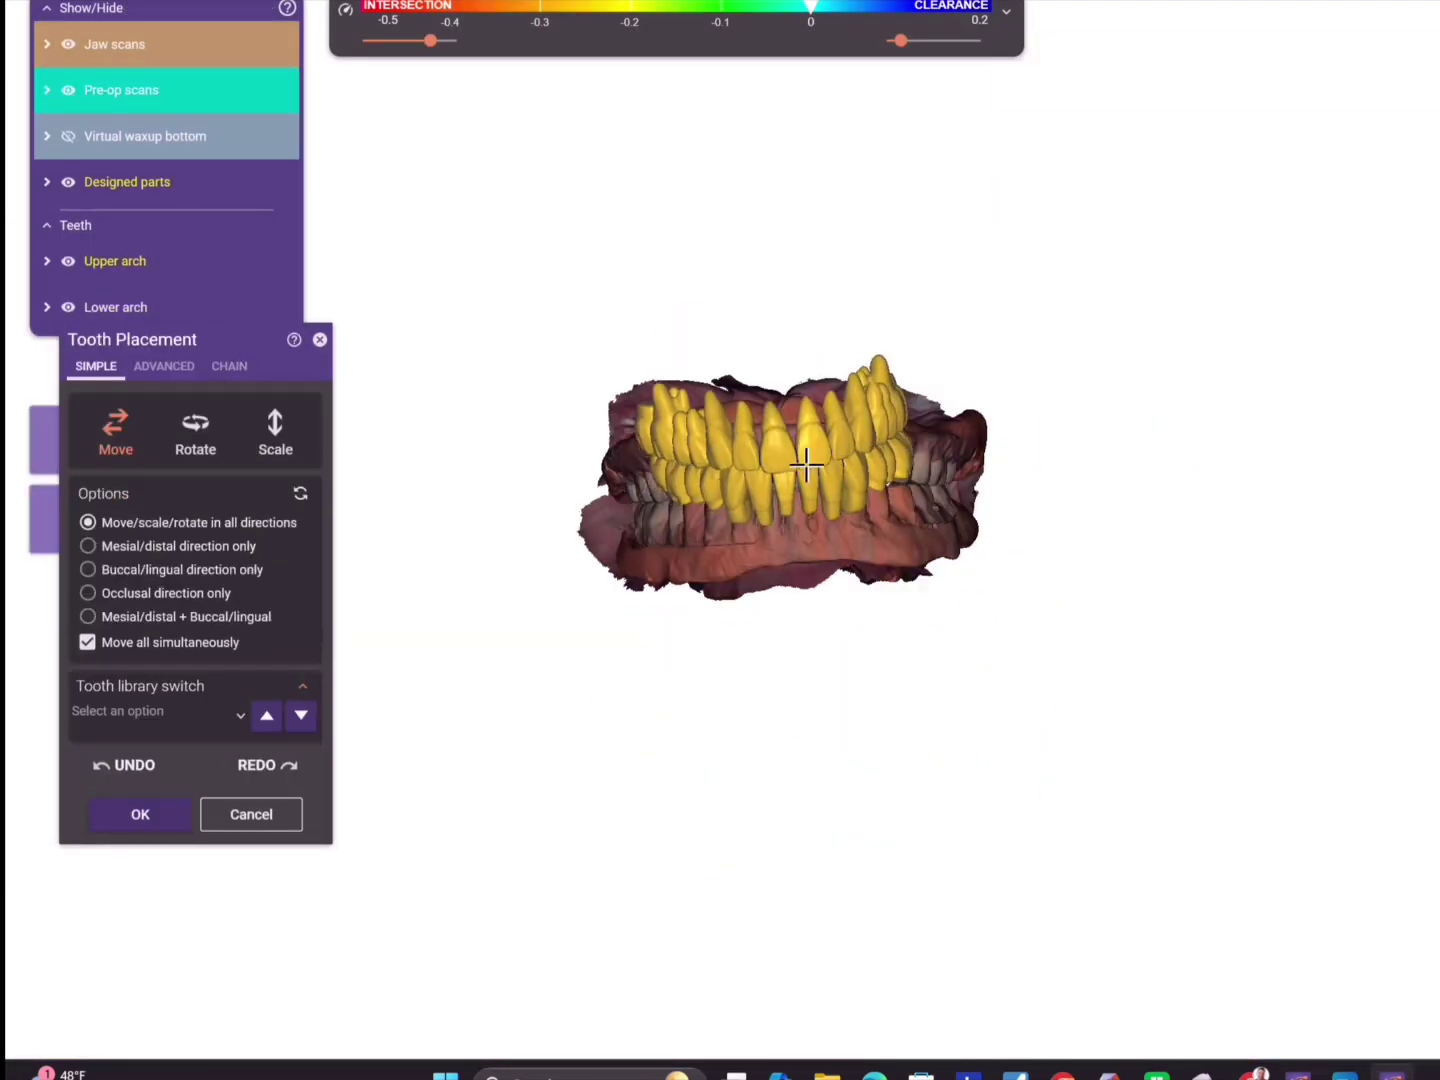
- Adjust the imported teeth with Rotate and Scale in all directions, moving all simultaneously, to fit the scanned arches
right_click_drag(701, 506, 840, 715)
left_click(194, 429)
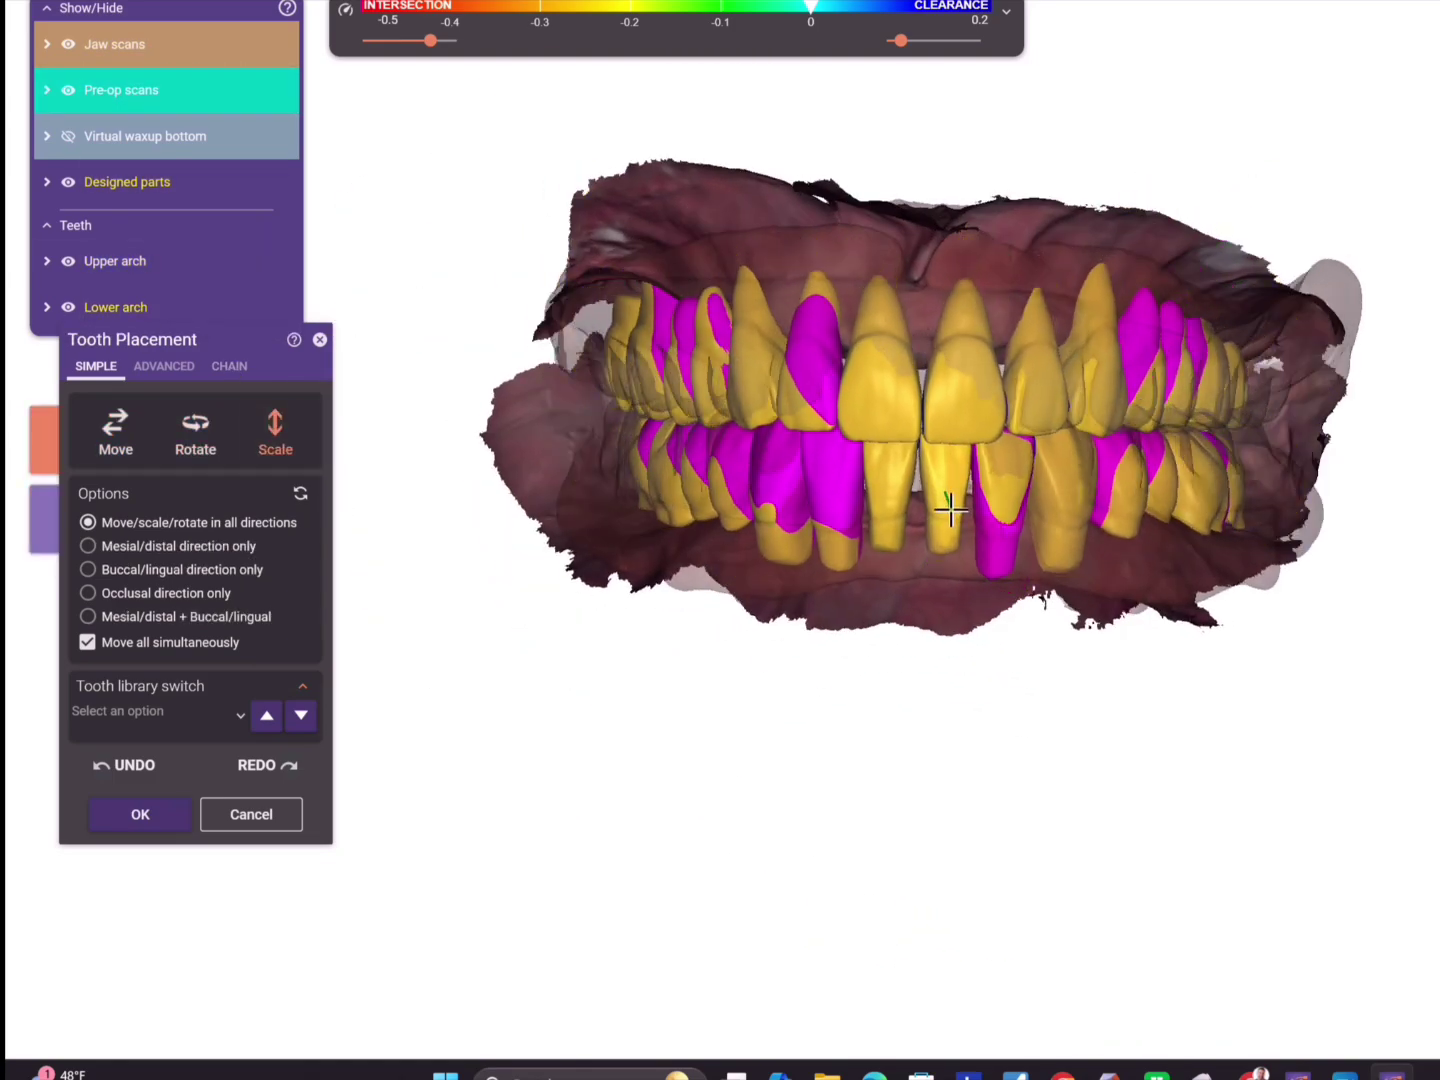
left_click(139, 814)
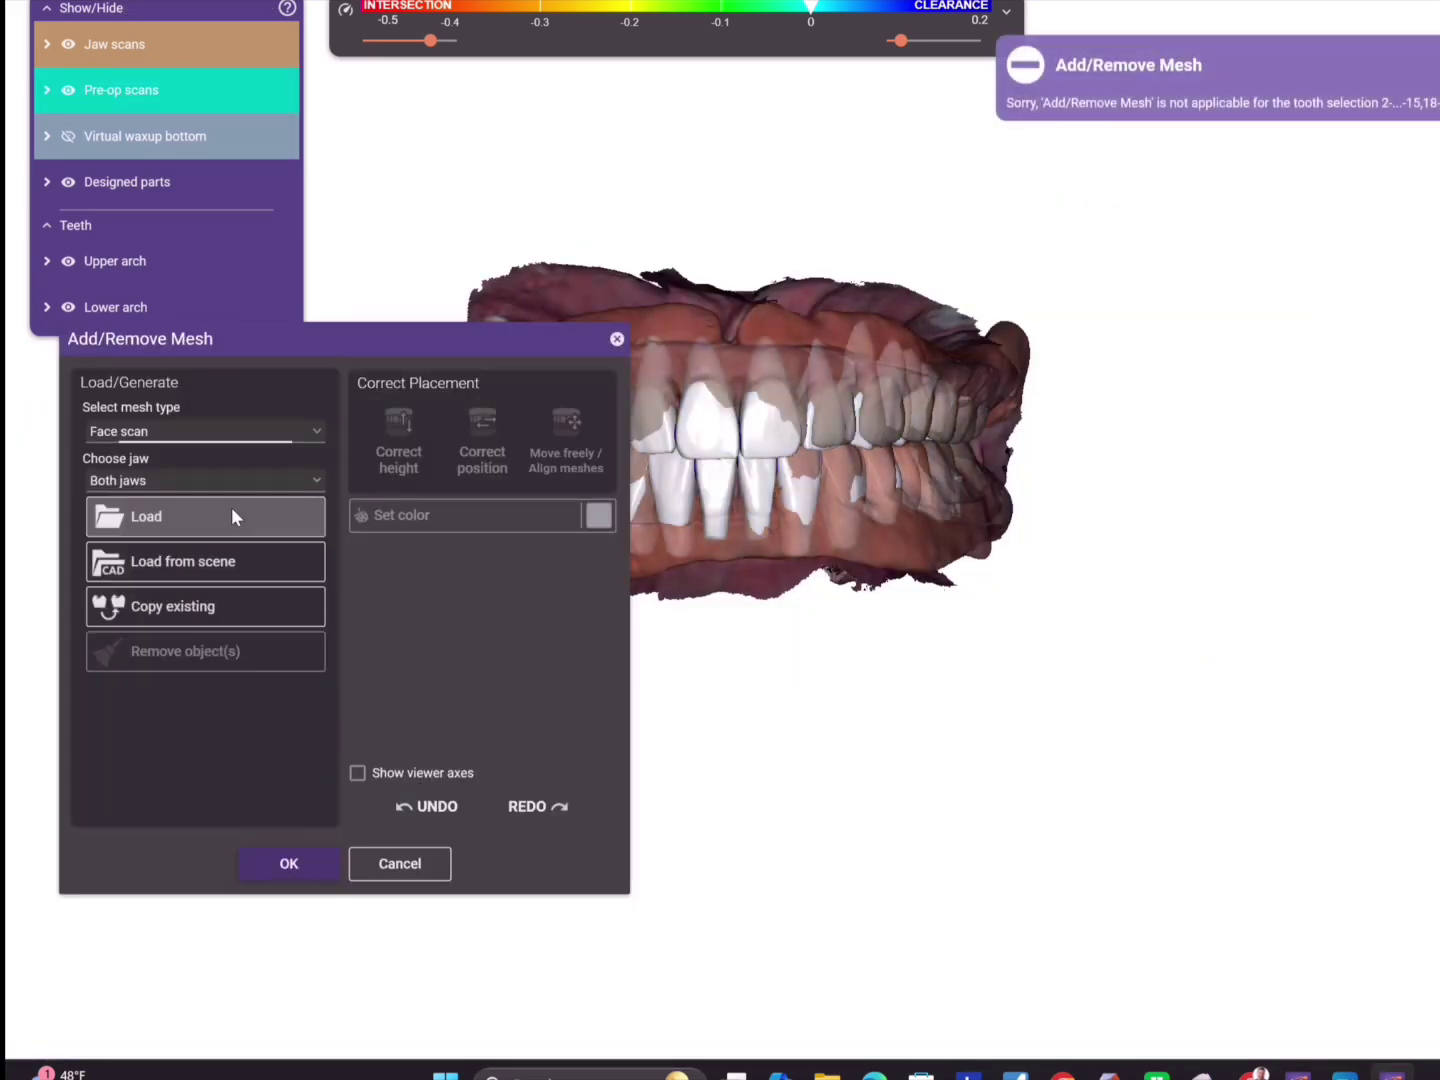
- Load the retracted Smile.ply mesh as a face scan for both jaws
left_click(230, 516)
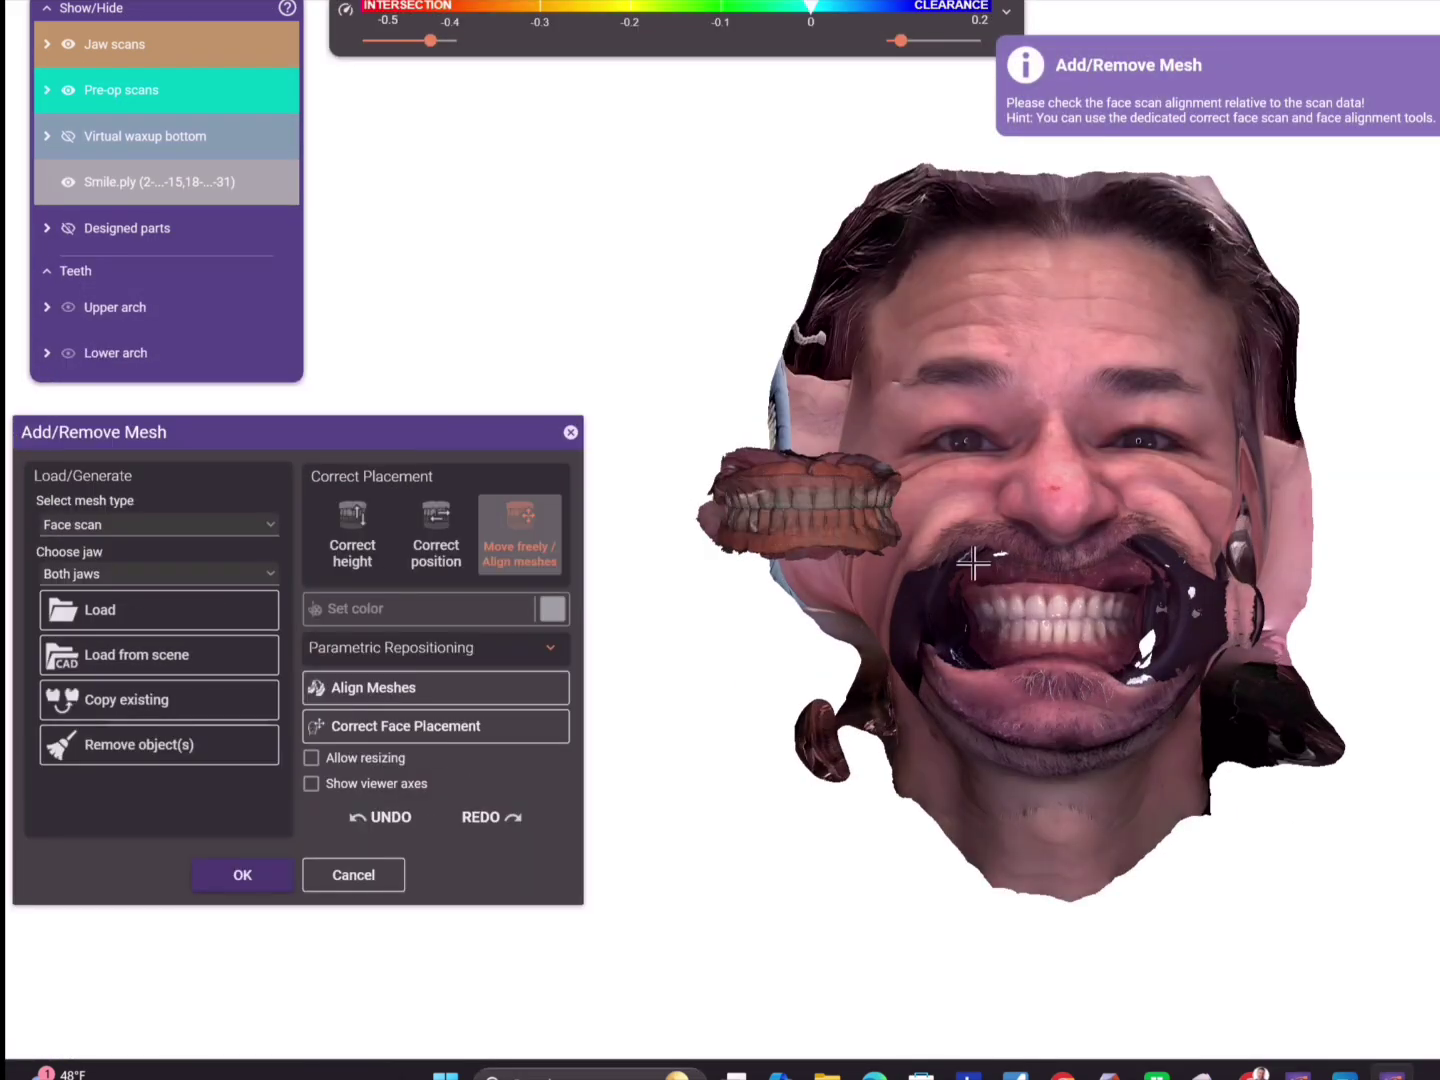
scroll(974, 563, "up", 3)
middle_click_drag(806, 1005, 920, 750)
scroll(1211, 496, "up", 1)
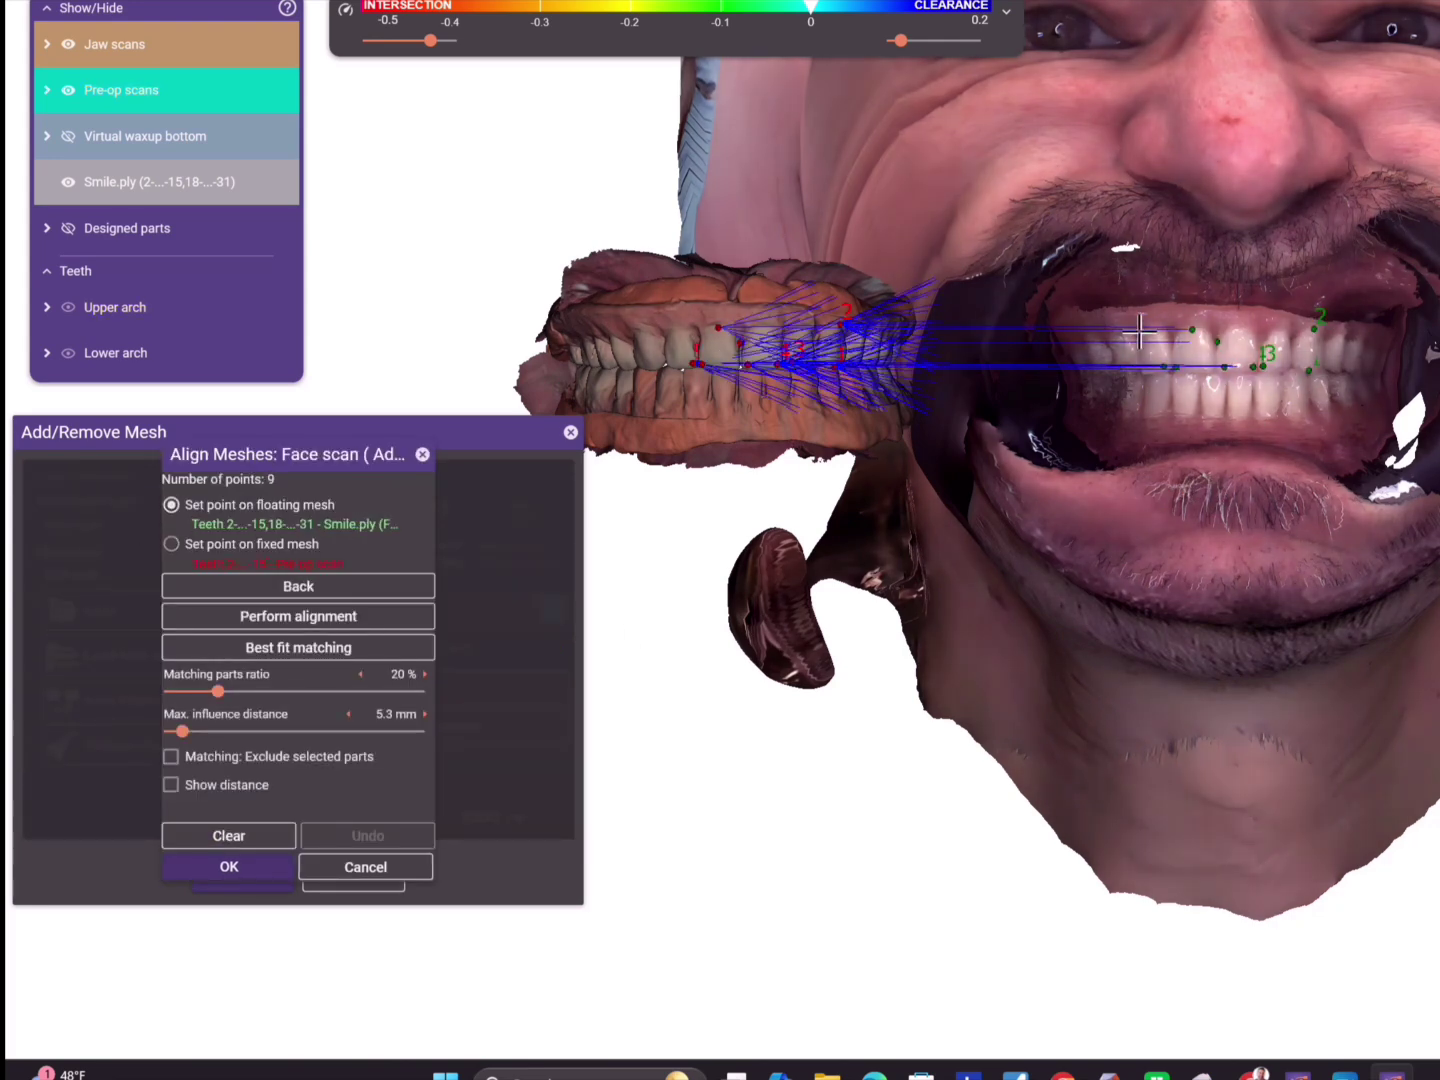
- Limit the matching to the brushed teeth area and align the retracted face scan to the dental scans with best fit matching
left_click(171, 756)
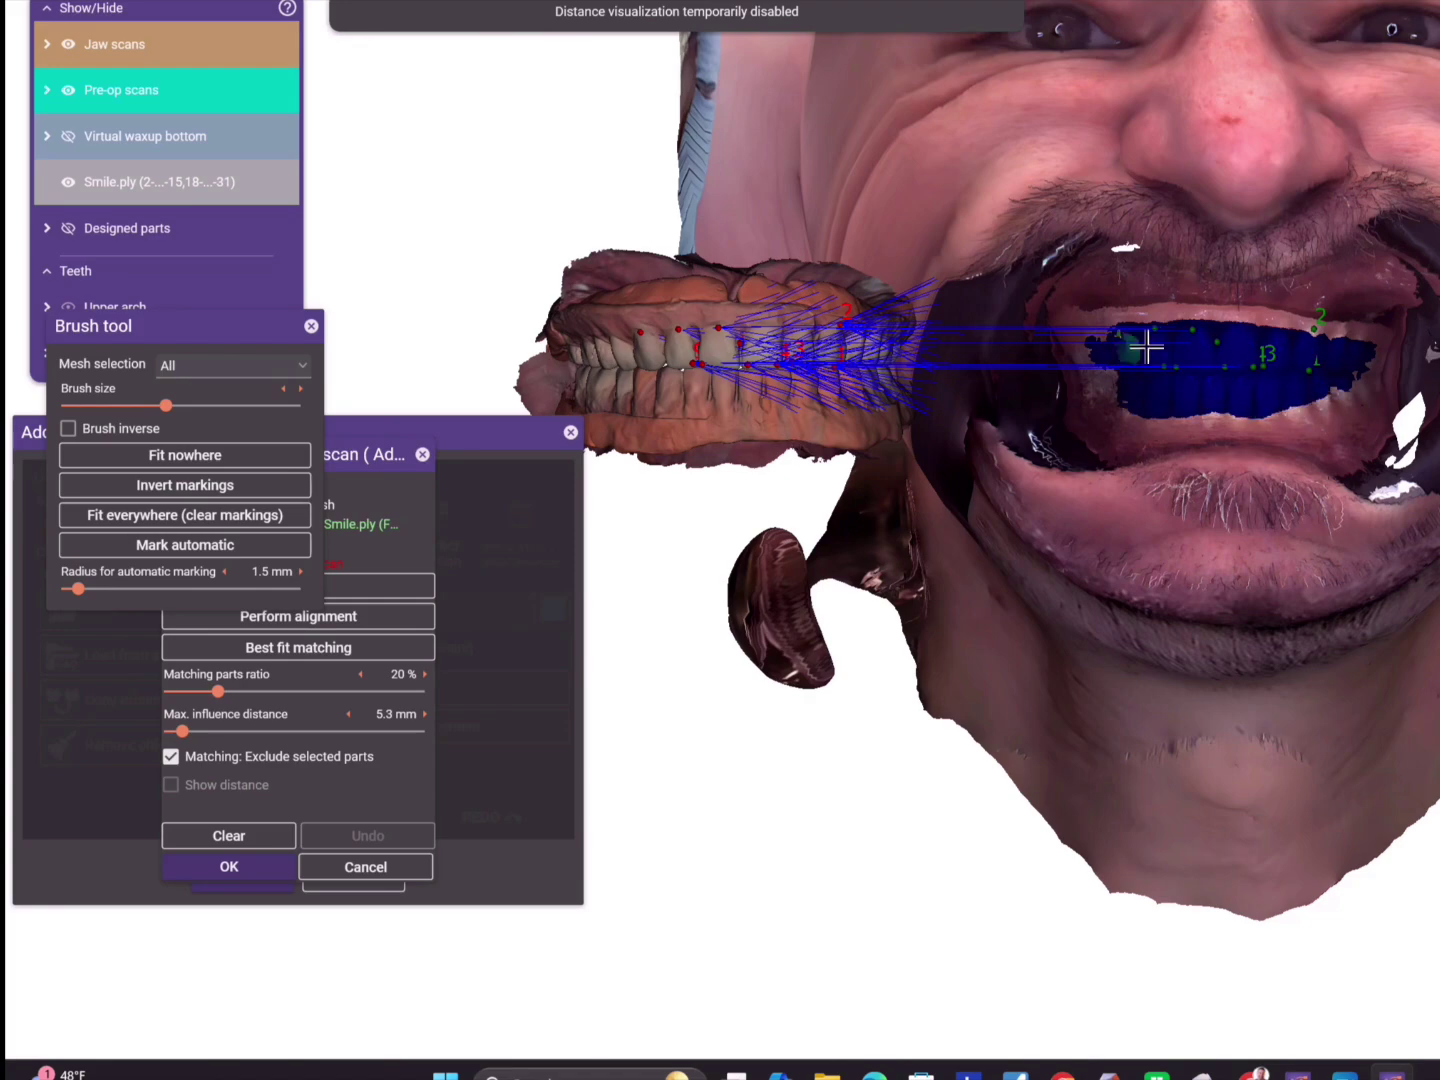
left_click(184, 485)
left_click(329, 616)
left_click(298, 646)
left_click(171, 756)
- Check the fit between the retracted face scan and the dental scans with the distance display
left_click(171, 786)
scroll(692, 630, "up", 2)
scroll(1216, 540, "down", 2)
left_click(171, 785)
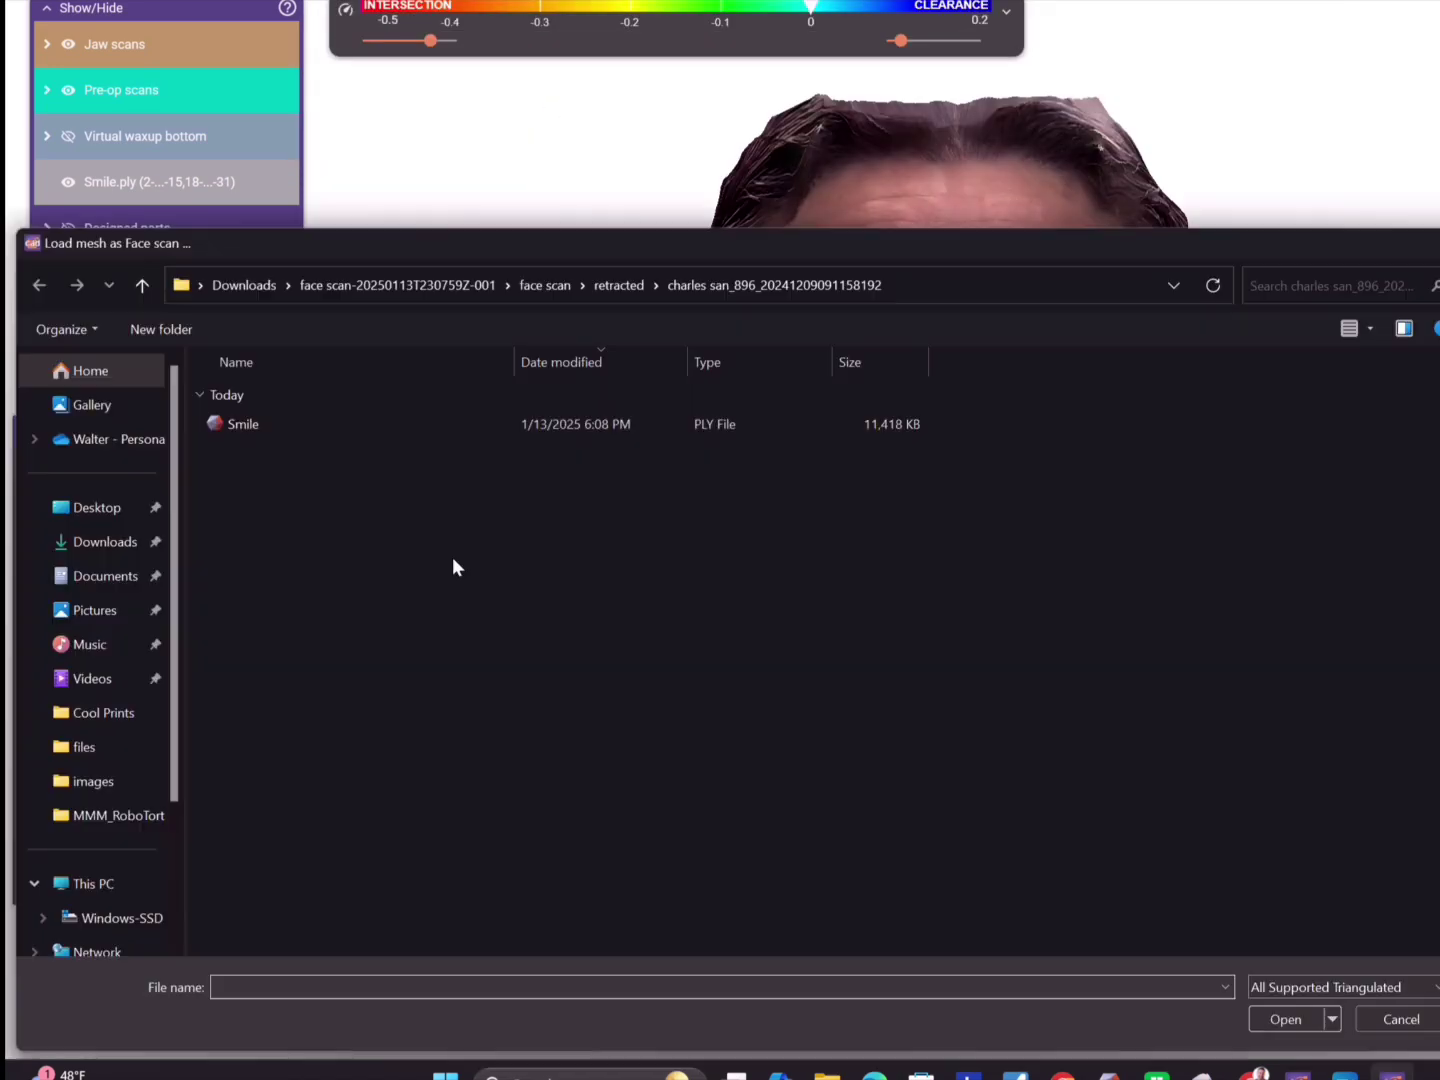
- Load the natural smile mesh Smile.ply as a second face scan and turn it into view for alignment
left_click(240, 417)
double_click(246, 427)
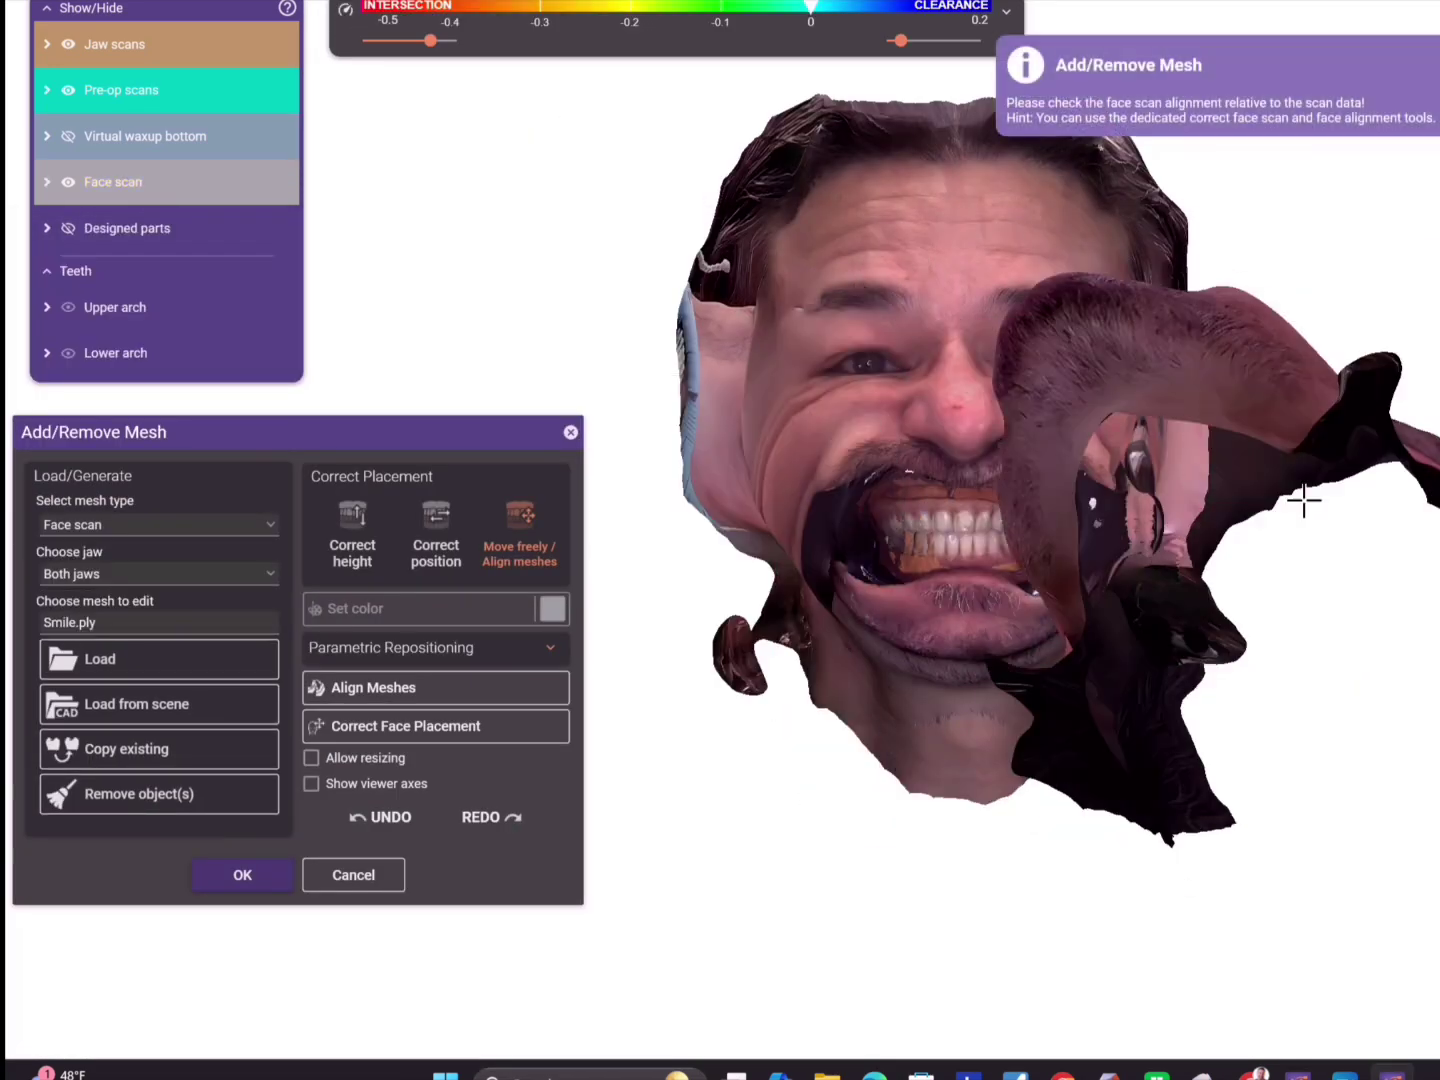
mouse_move(1325, 436)
right_mouse_down()
mouse_move(1332, 548)
mouse_move(1330, 440)
right_mouse_up()
- Start aligning the two face scans with matching point pairs at the inner corners of both eyes
left_click(373, 687)
left_click(1189, 392)
left_click(783, 400)
left_click(1280, 390)
left_click(885, 399)
- Add matching point pairs on the forehead and around the inner eyebrows of both face scans
scroll(1064, 350, "up", 2)
left_click(1274, 283)
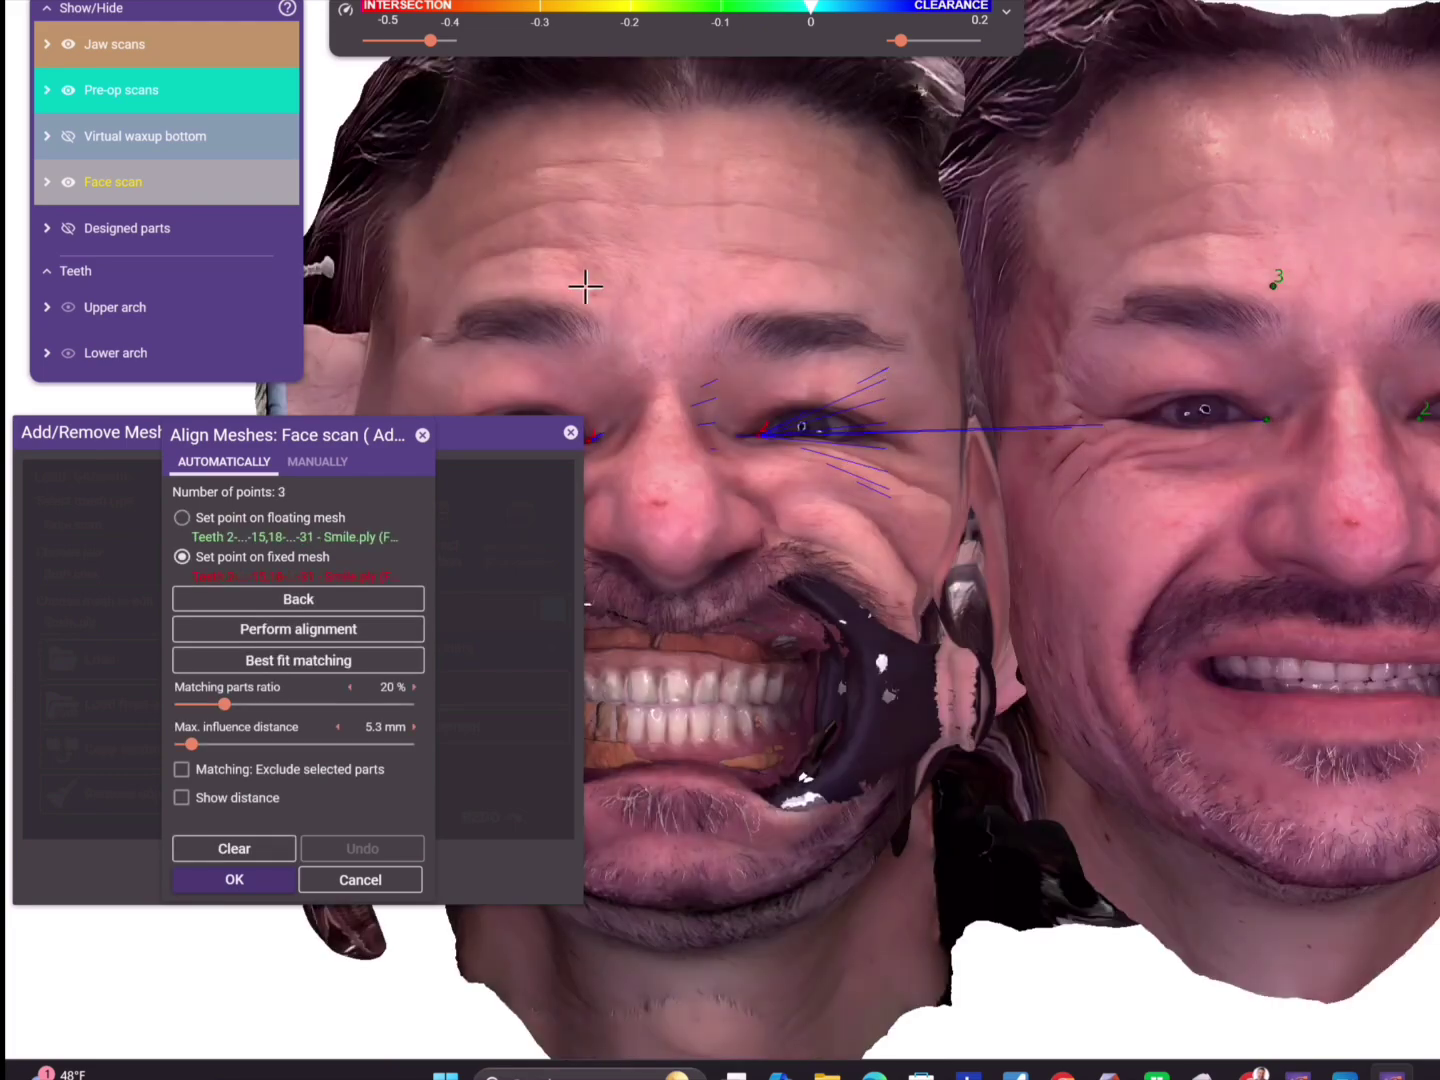
left_click(825, 240)
left_click(1346, 447)
left_click(826, 427)
left_click(1343, 399)
left_click(712, 404)
- Add matching point pairs on the upper front teeth of both face scans
scroll(1020, 935, "up", 2)
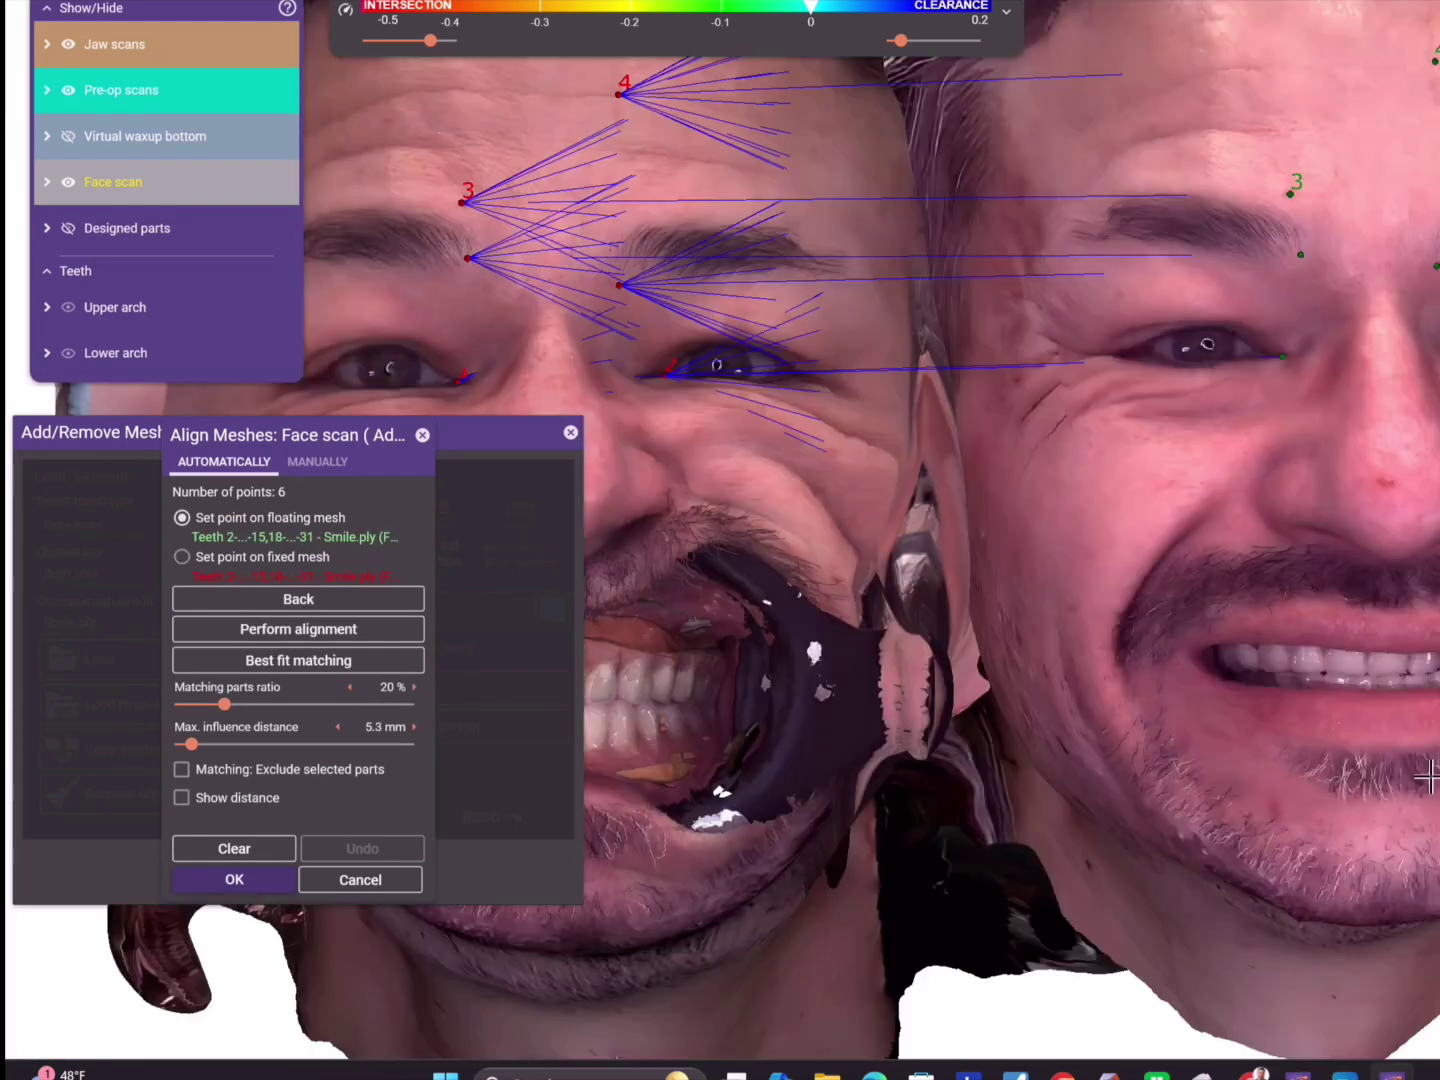
left_click(1373, 661)
left_click(657, 511)
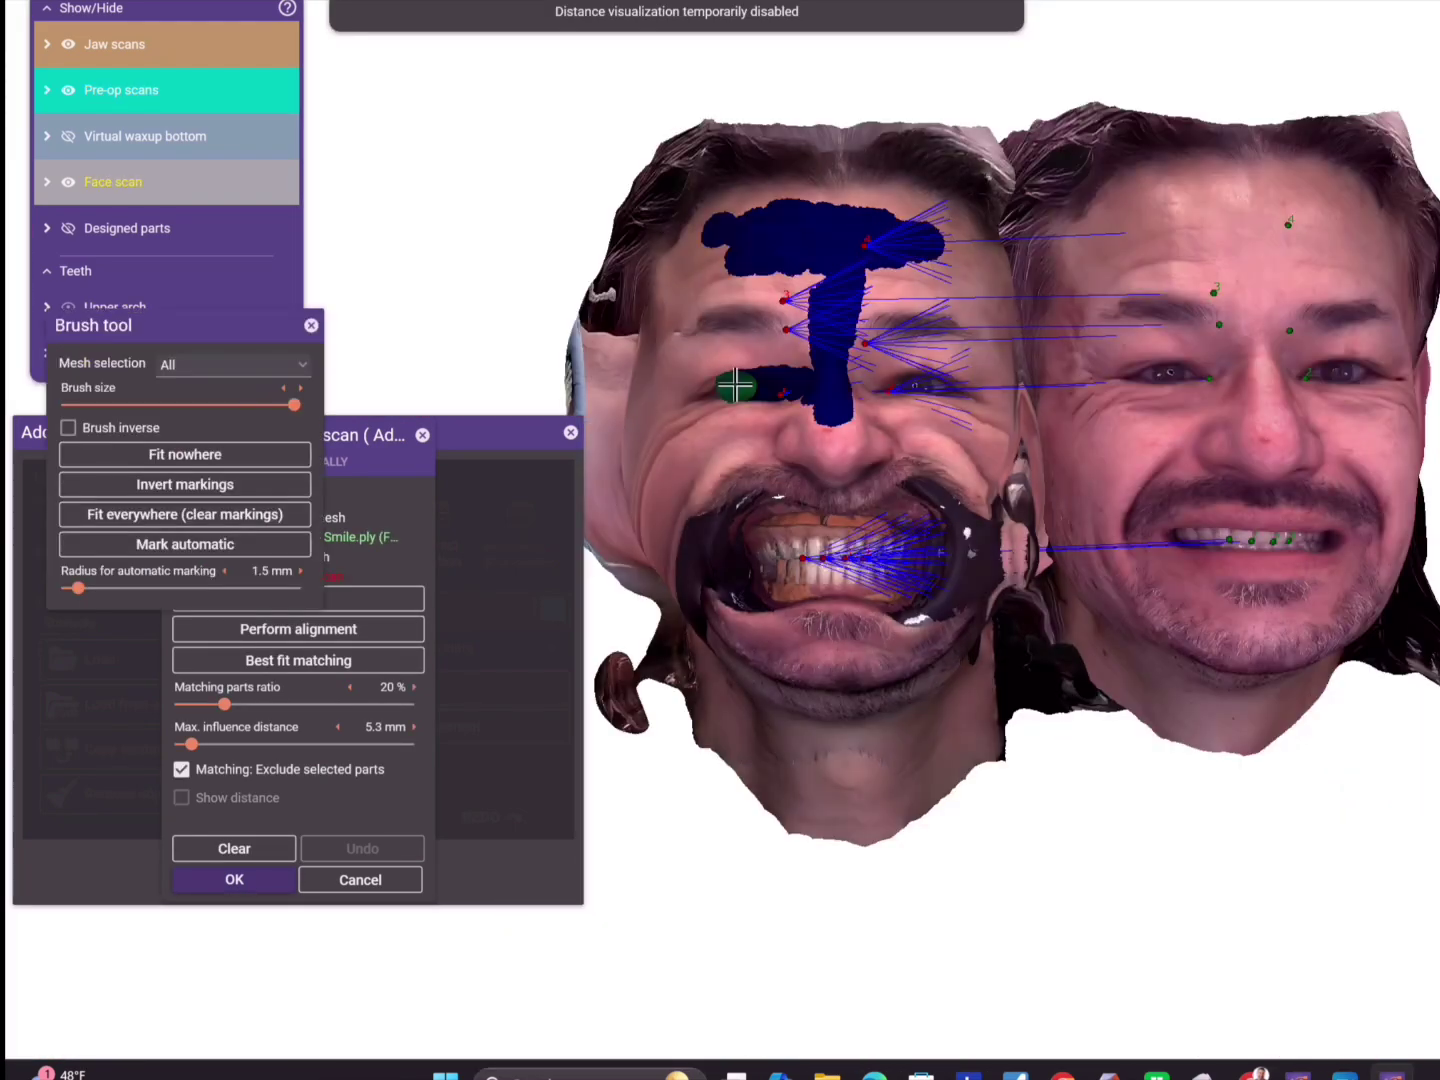
- Brush the forehead, nose and eye areas, invert the markings so only they are matched, and perform the face scan alignment
left_click_drag(736, 386, 910, 386)
left_click(184, 484)
left_click(298, 629)
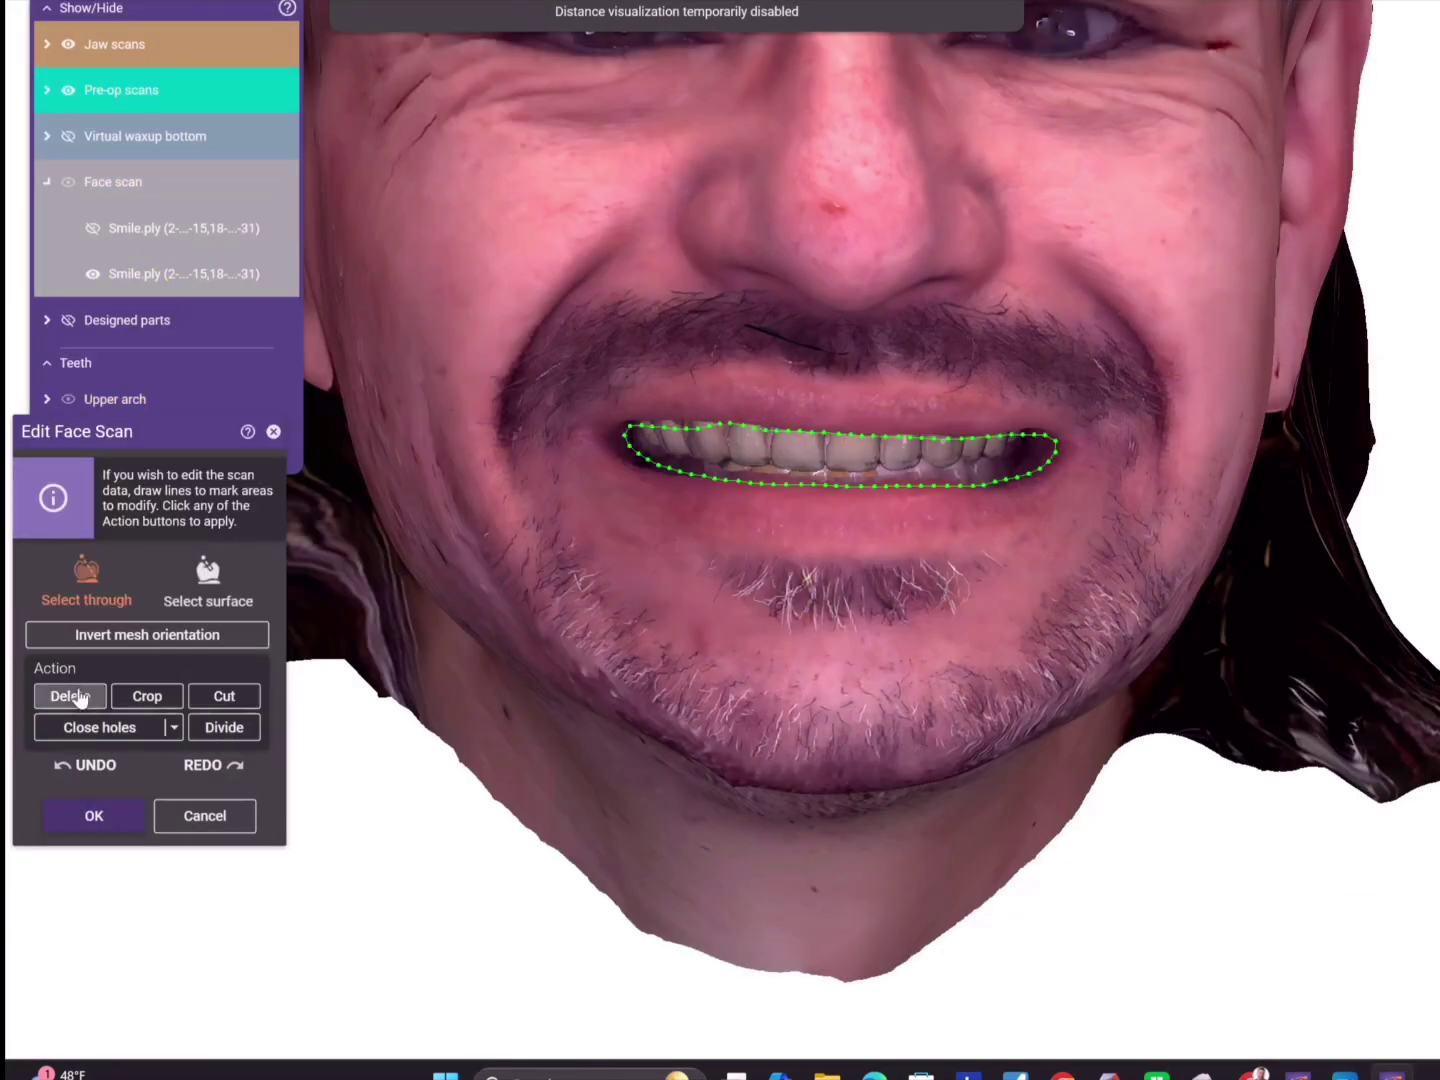
- Delete the outlined teeth area between the lips of the smiling face scan and open tooth placement
left_click(79, 698)
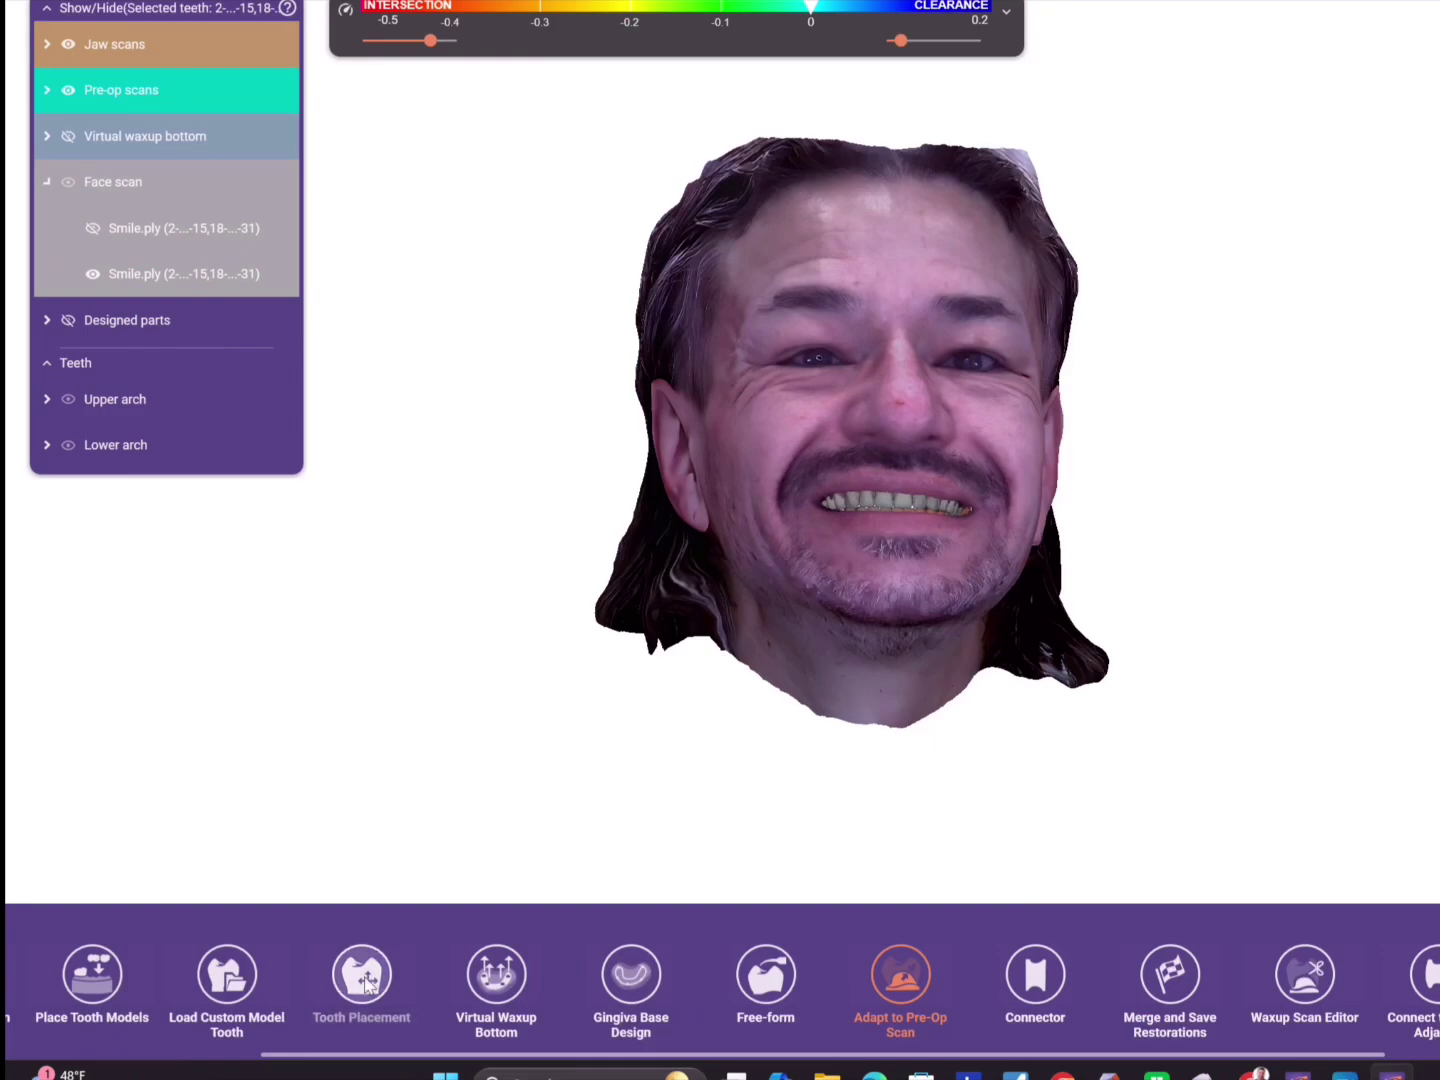
left_click(364, 964)
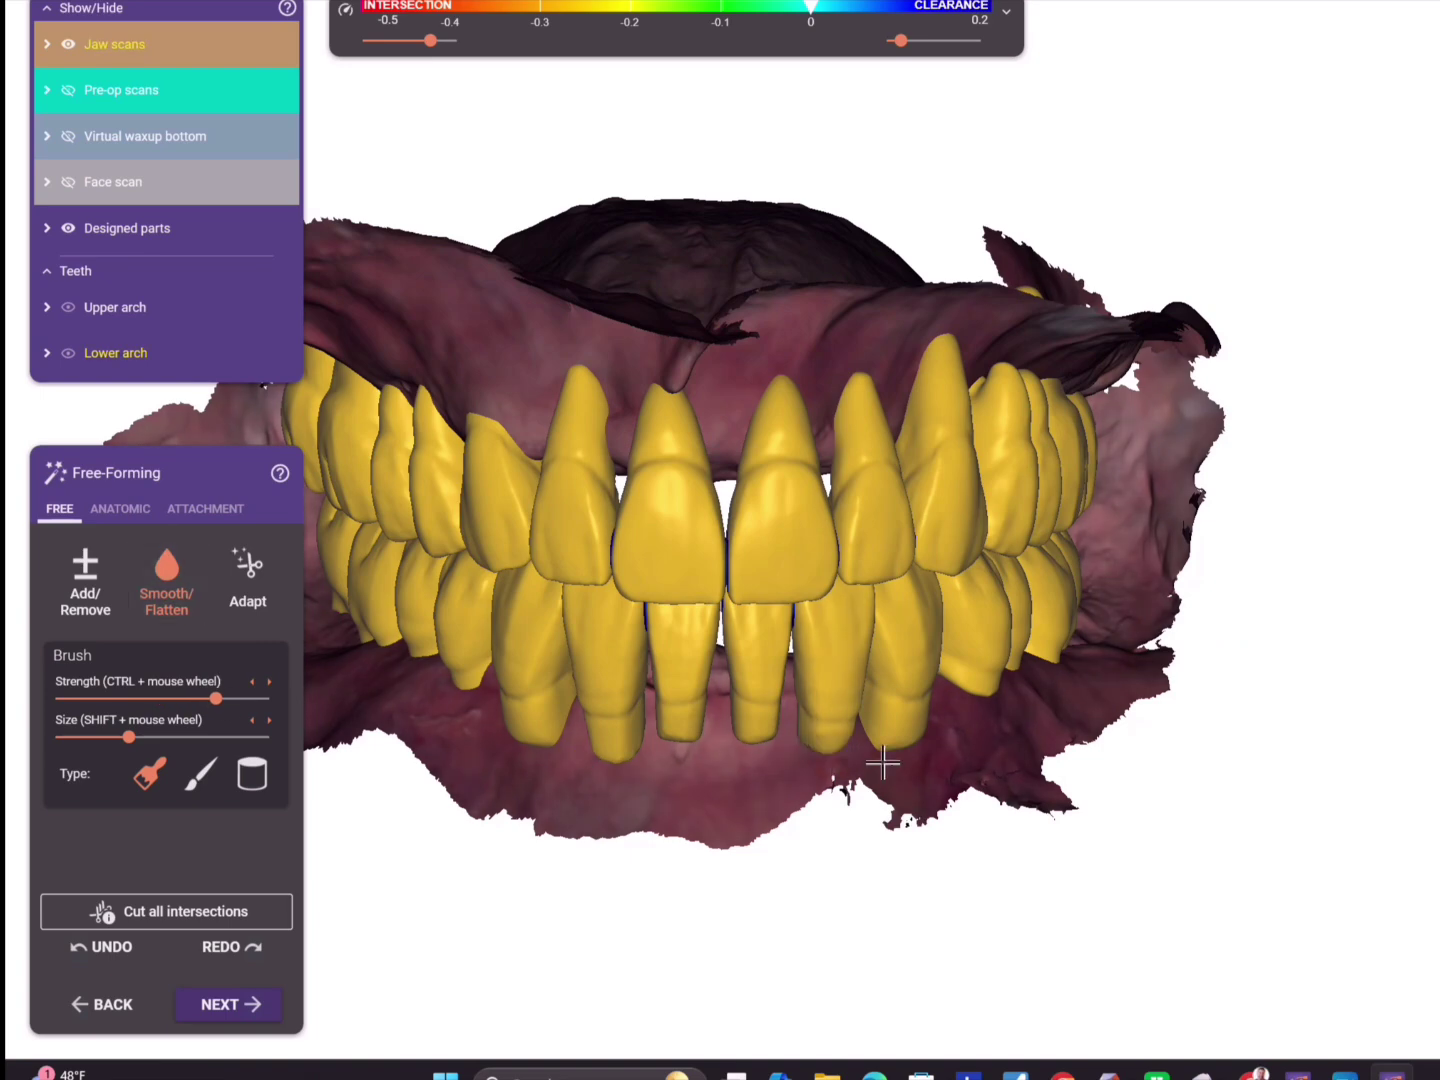
- Adapt the designed teeth of both arches by cutting all their intersections
right_click_drag(883, 763, 907, 680)
right_click_drag(649, 408, 811, 409)
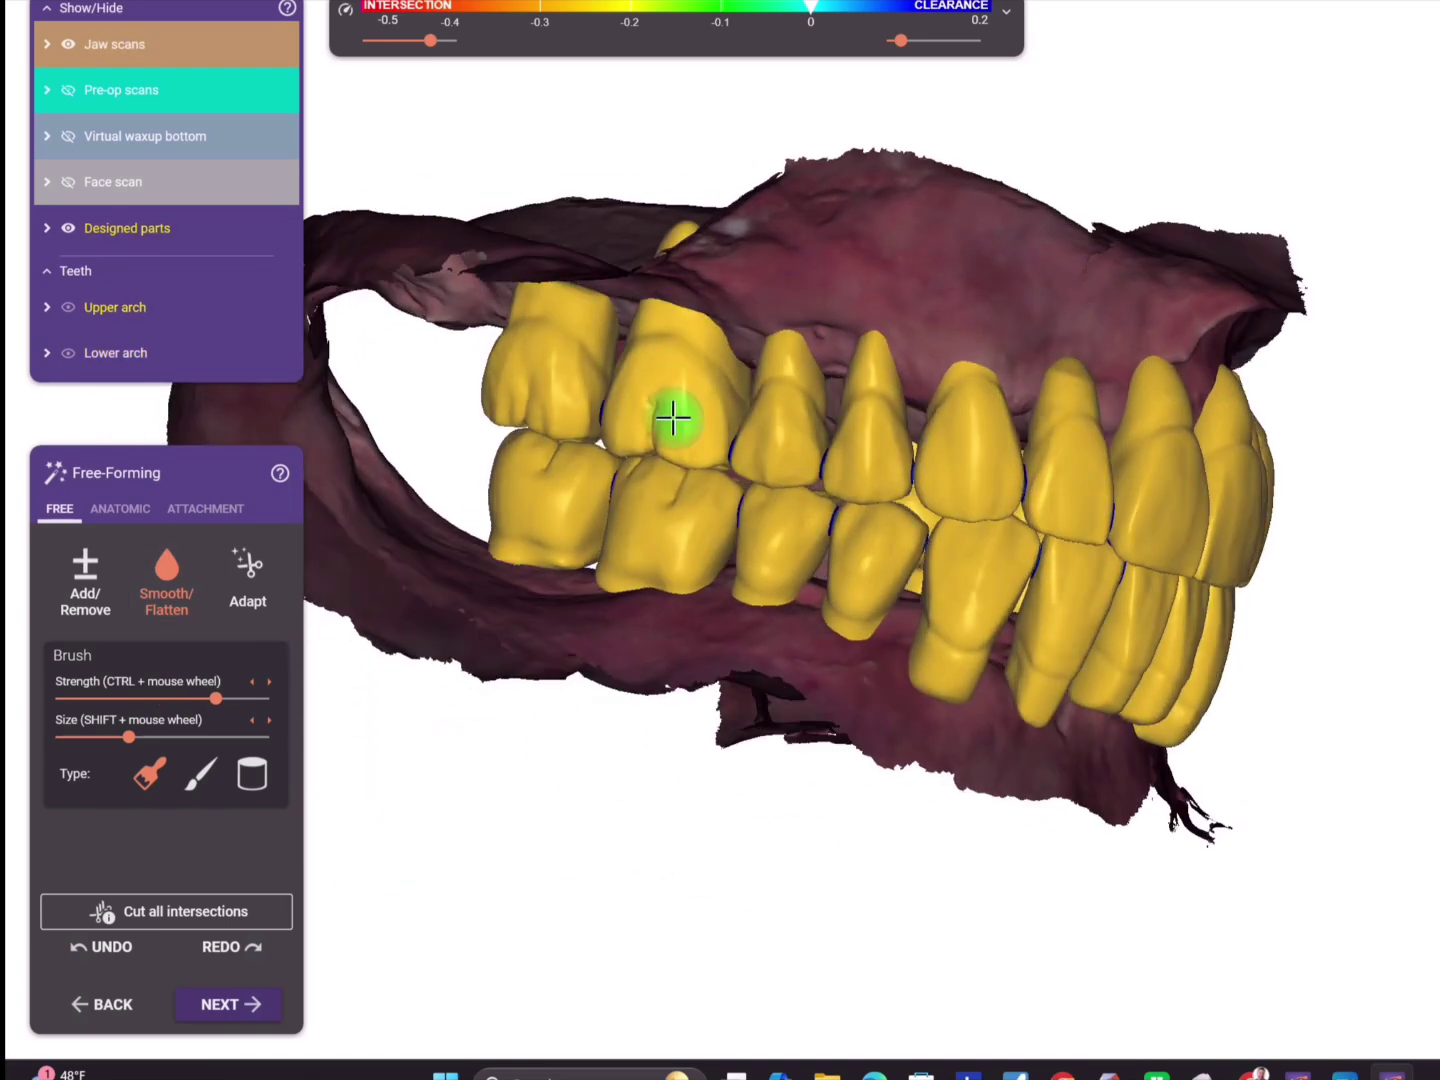
right_click_drag(1001, 541, 1031, 840)
scroll(1045, 838, "up", 3)
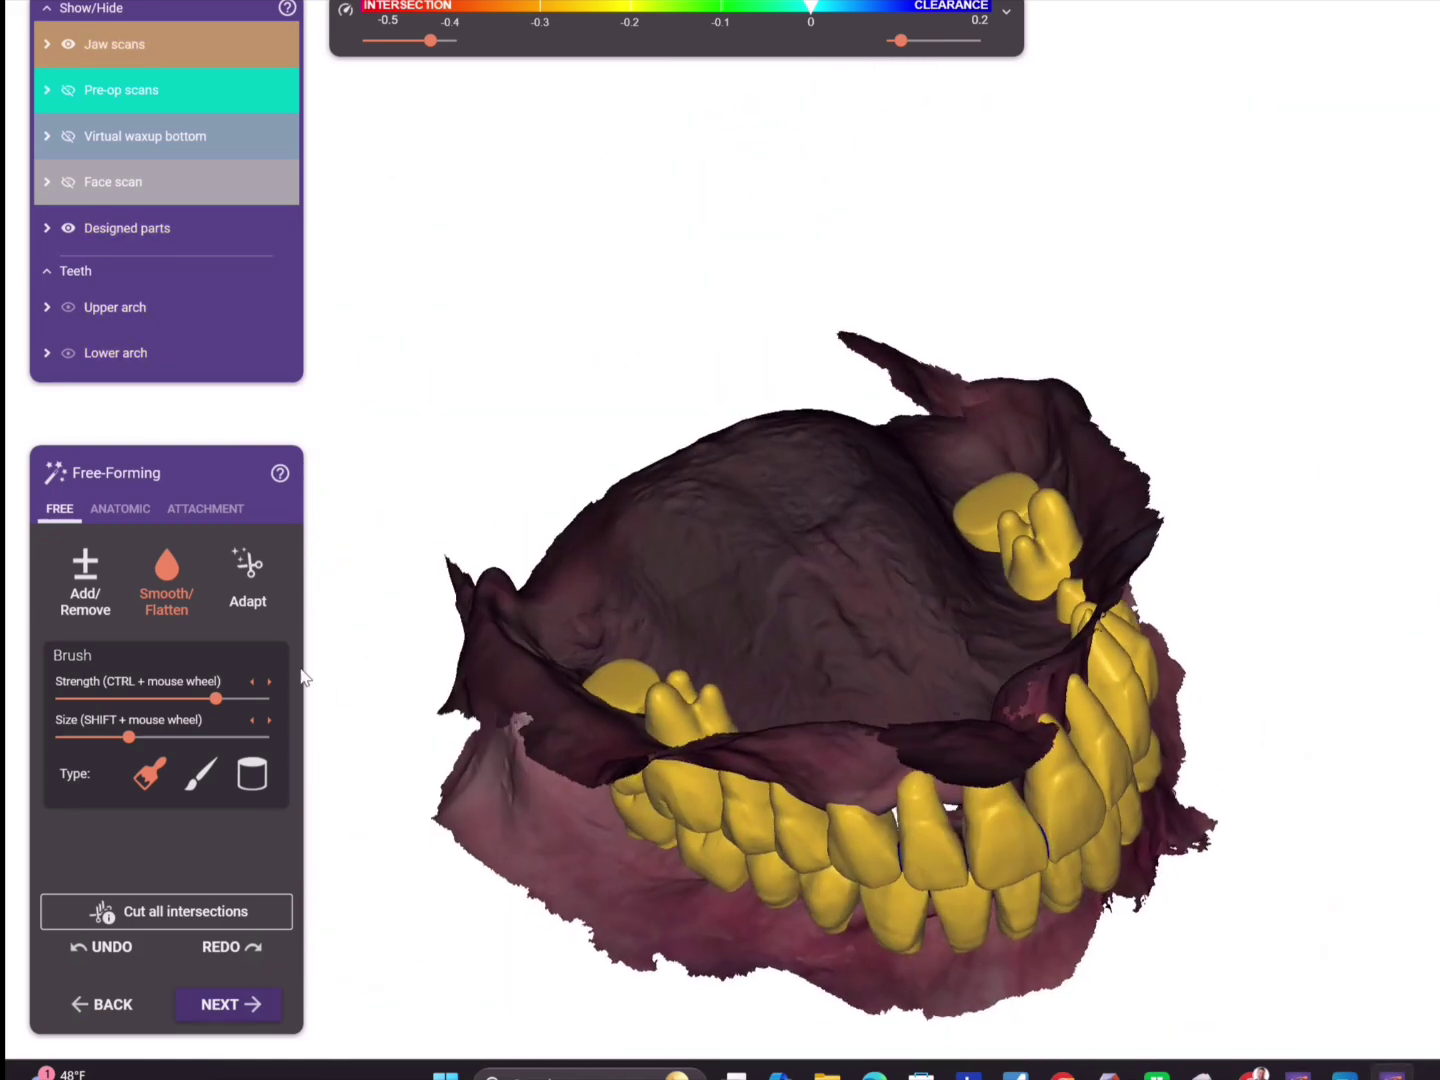
left_click(248, 577)
left_click(250, 911)
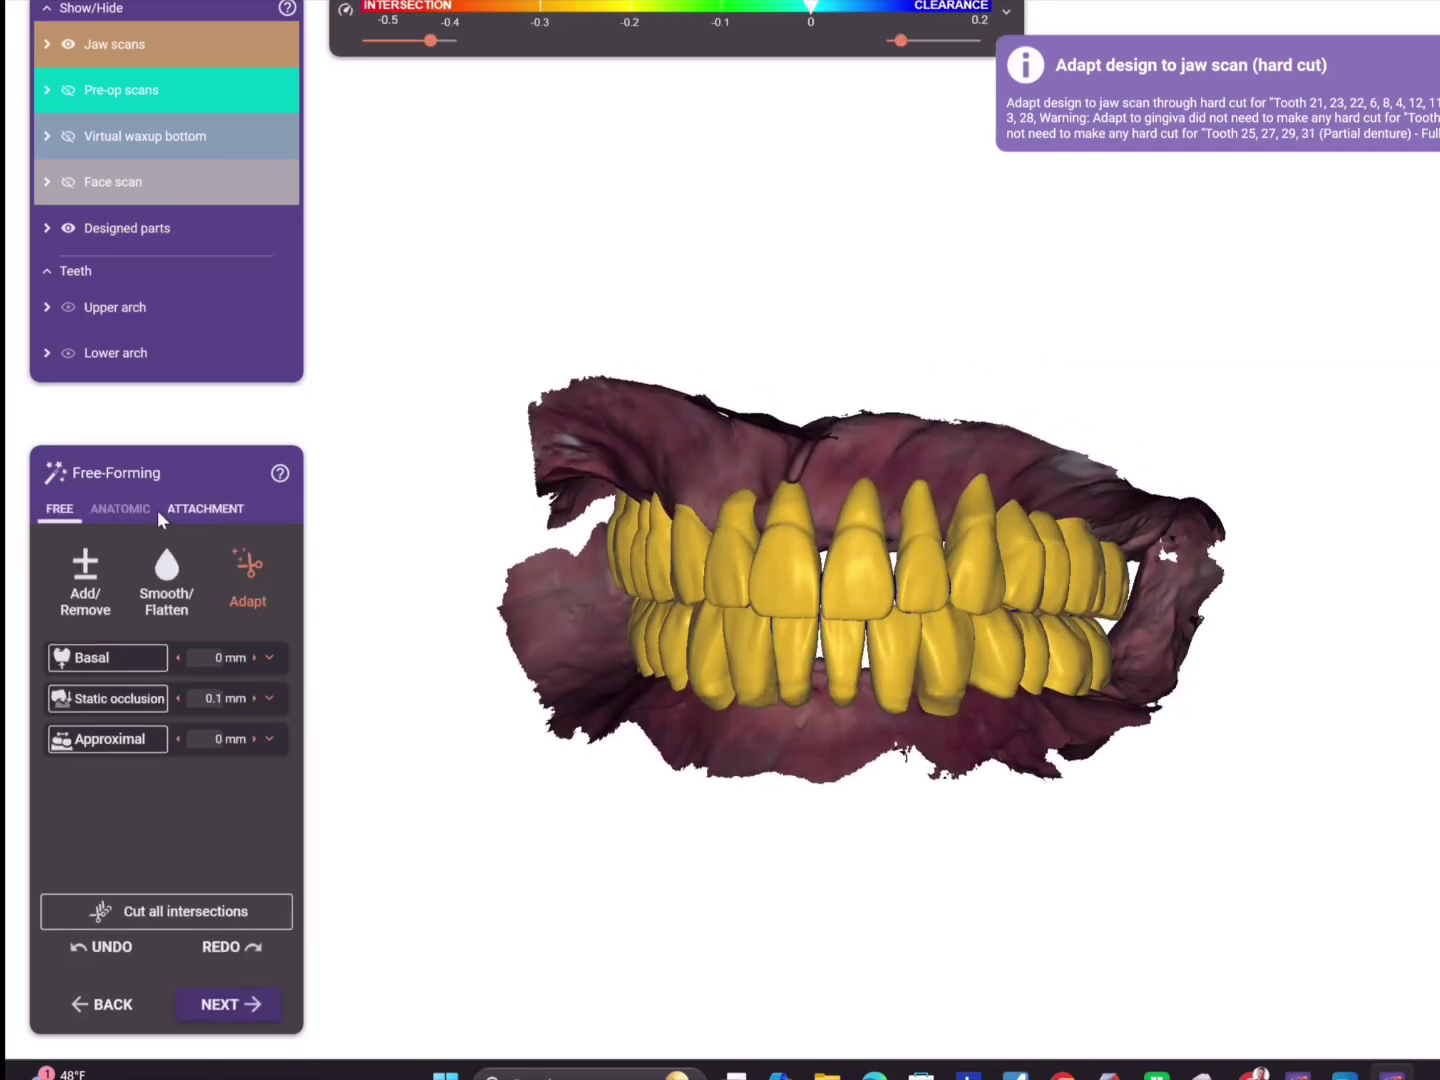
- Remove material from the root ends of the upper teeth using the Add/Remove brush at a larger size
left_click(125, 508)
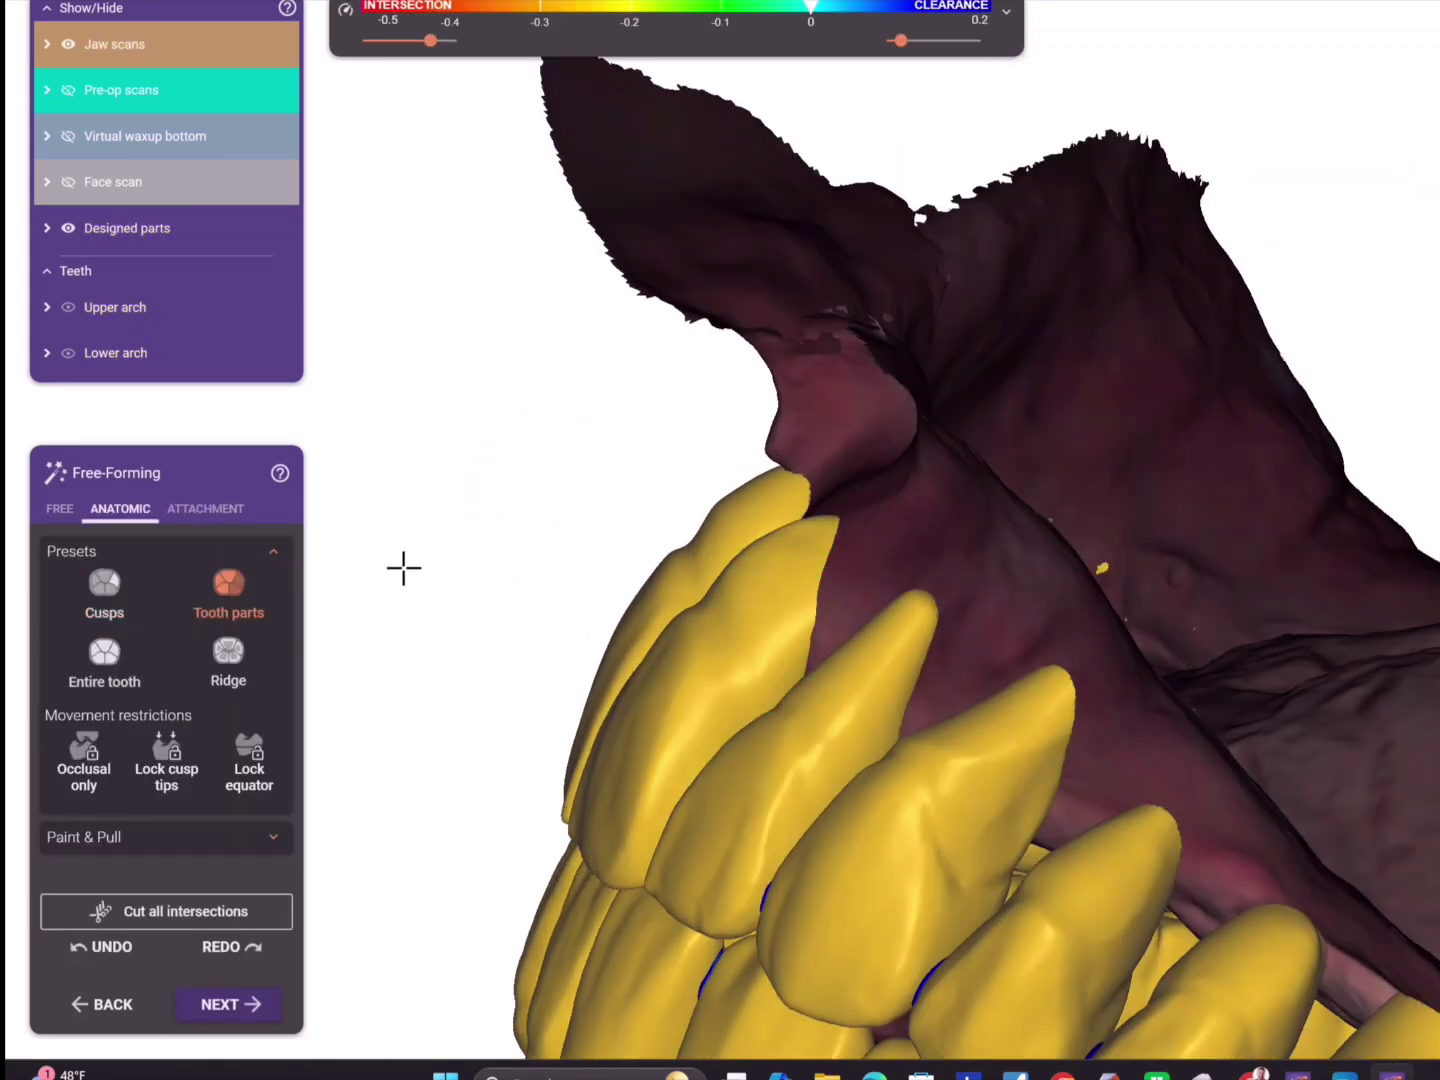
left_click(58, 509)
scroll(776, 549, "up", 2)
mouse_move(905, 630)
left_mouse_down("shift")
mouse_move(910, 649)
mouse_move(880, 665)
left_mouse_up("shift")
scroll(1029, 770, "up", 4, "shift")
mouse_move(1029, 770)
right_mouse_down()
mouse_move(962, 642)
mouse_move(1010, 640)
right_mouse_up()
left_click_drag(1373, 640, 1340, 609, "shift")
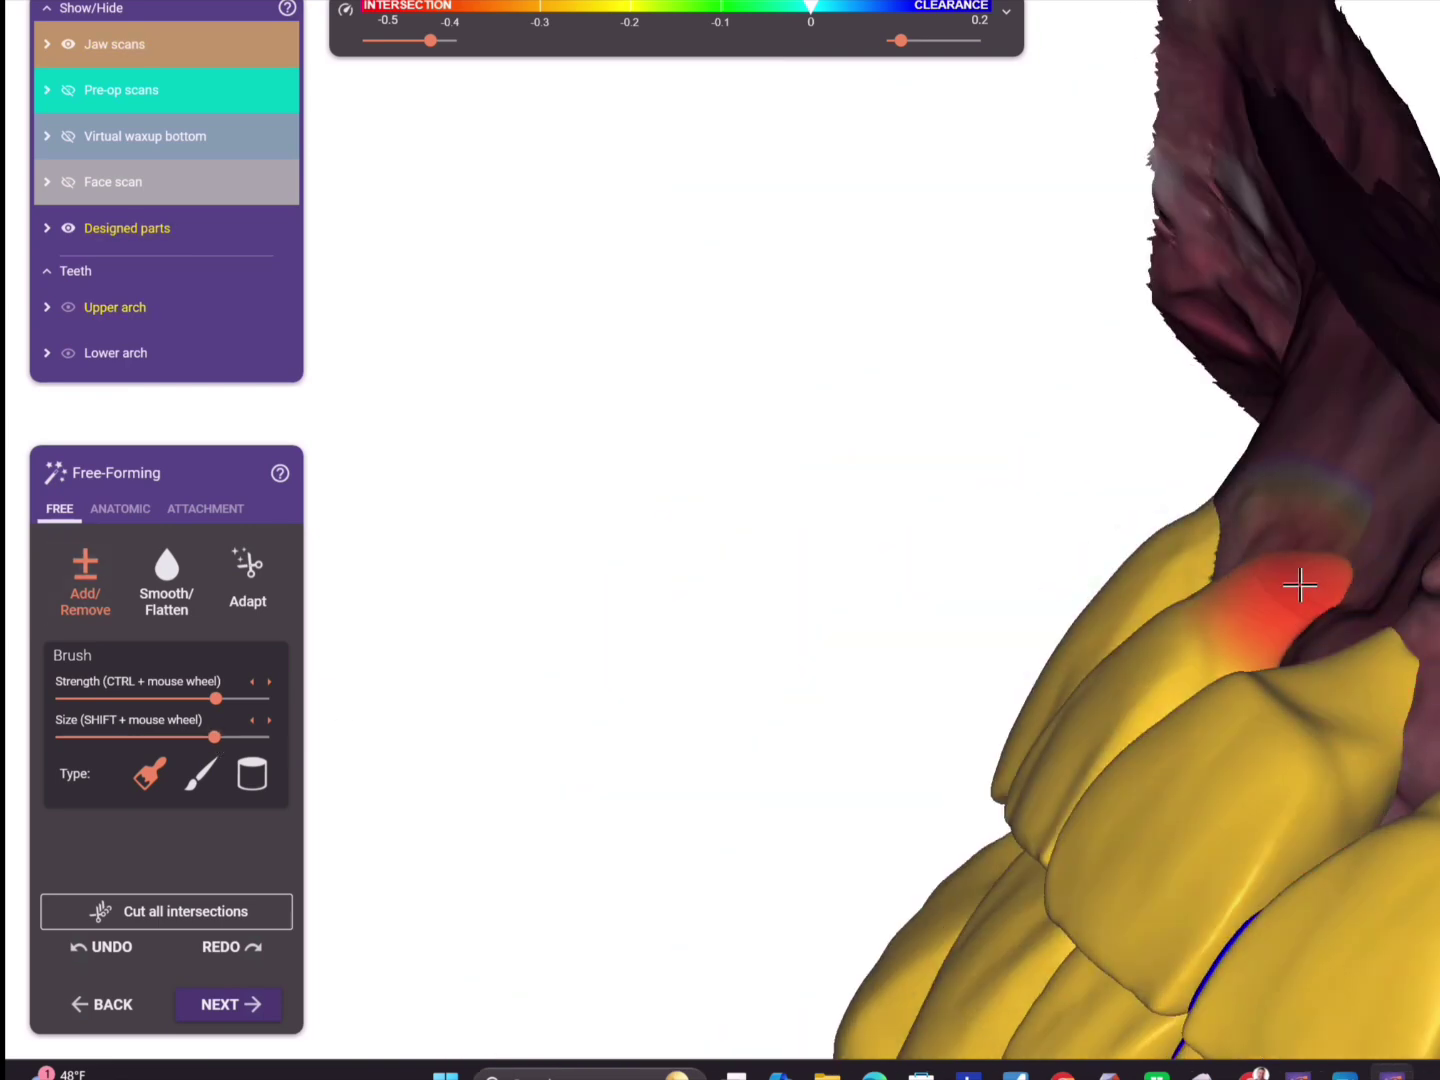
- Smooth the root ends of the upper front teeth with a smaller brush and adapt the teeth to the jaw scans again
right_click_drag(712, 664, 1363, 453)
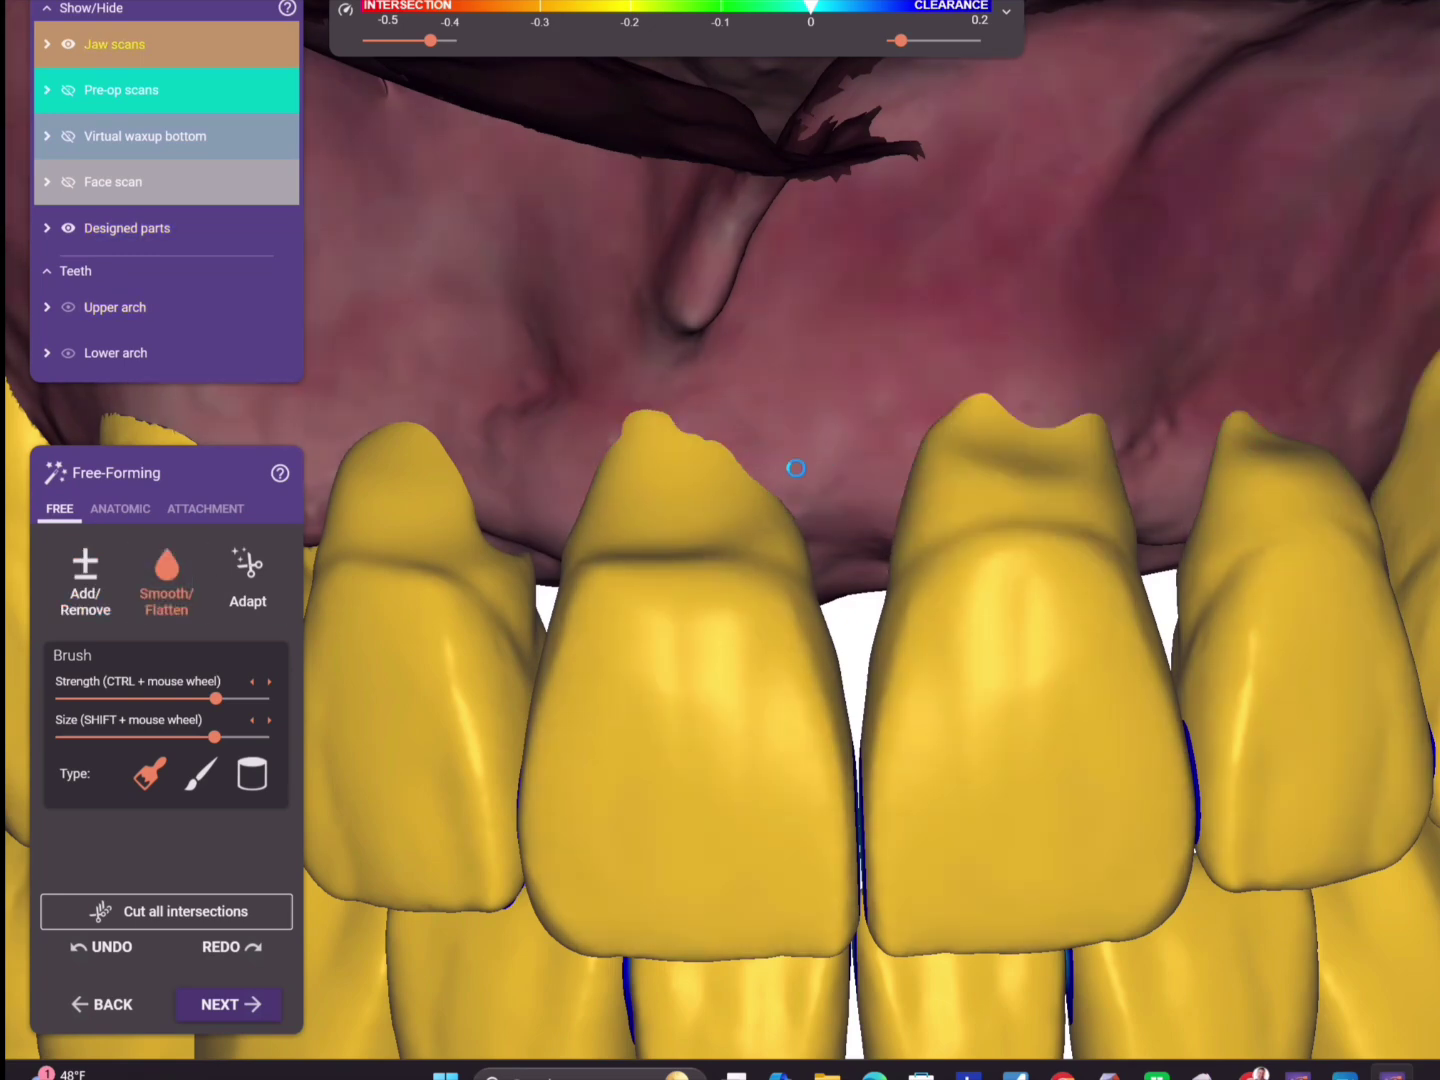
scroll(541, 517, "down", 4, "shift")
left_click_drag(610, 451, 754, 437)
right_click_drag(1111, 372, 345, 524)
left_click(248, 575)
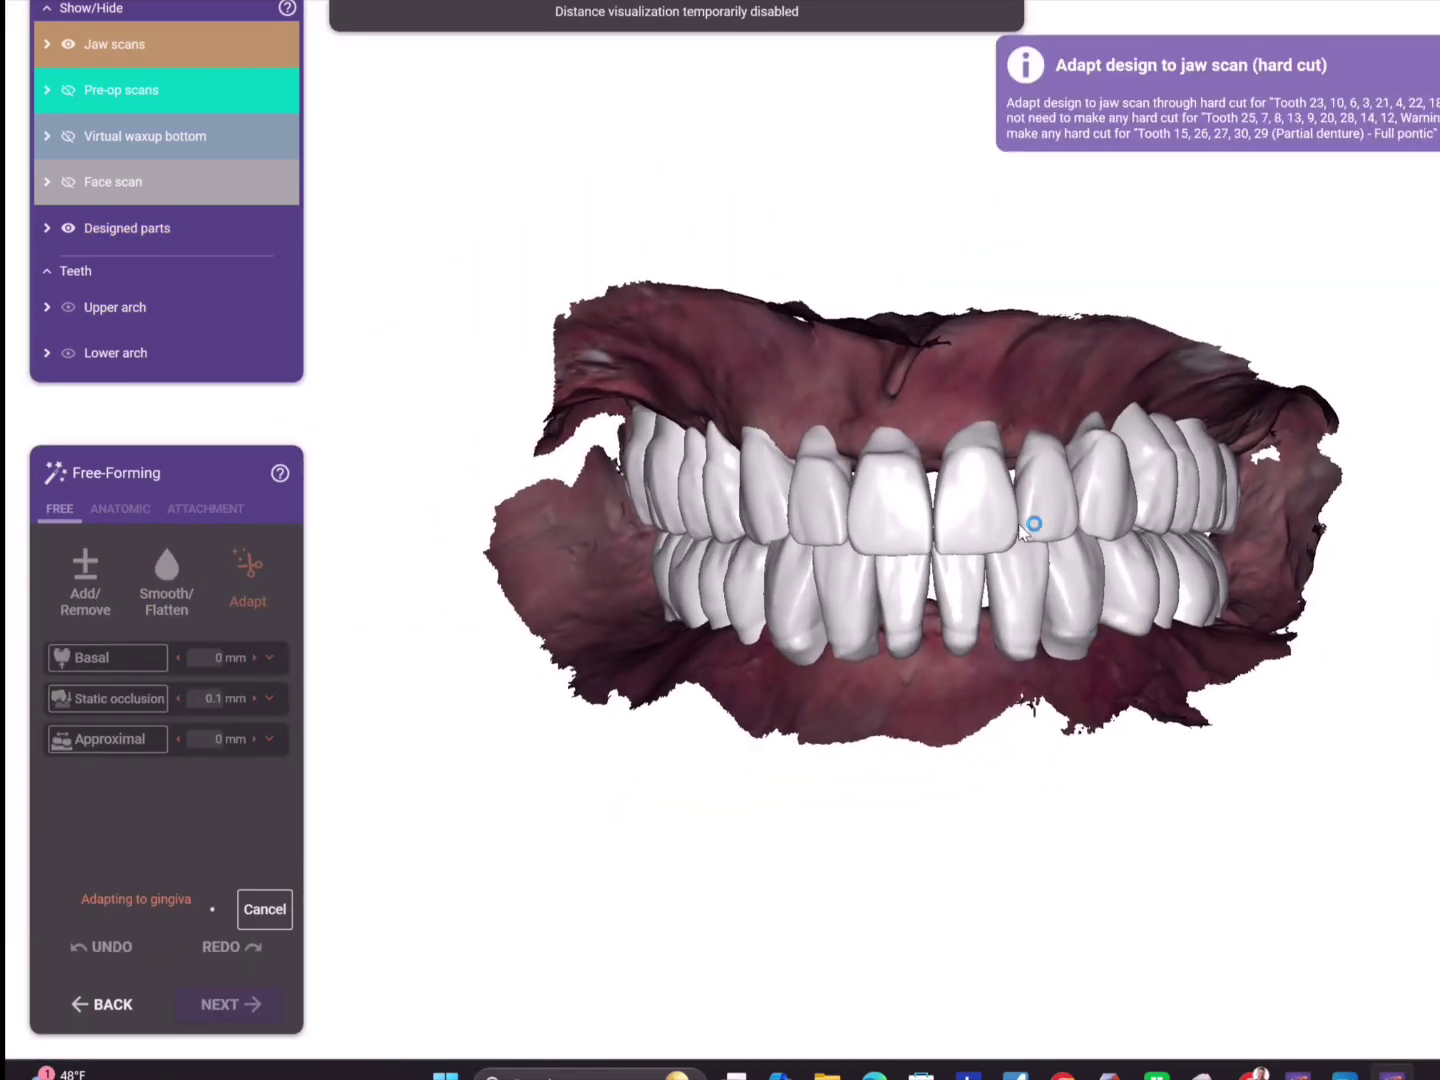
- Reshape the upper central incisors with the anatomic Tooth parts preset, and finish free-forming to reach the gingiva base design
left_click(136, 510)
mouse_move(932, 462)
left_mouse_down("shift")
mouse_move(922, 472)
mouse_move(975, 463)
left_mouse_up("shift")
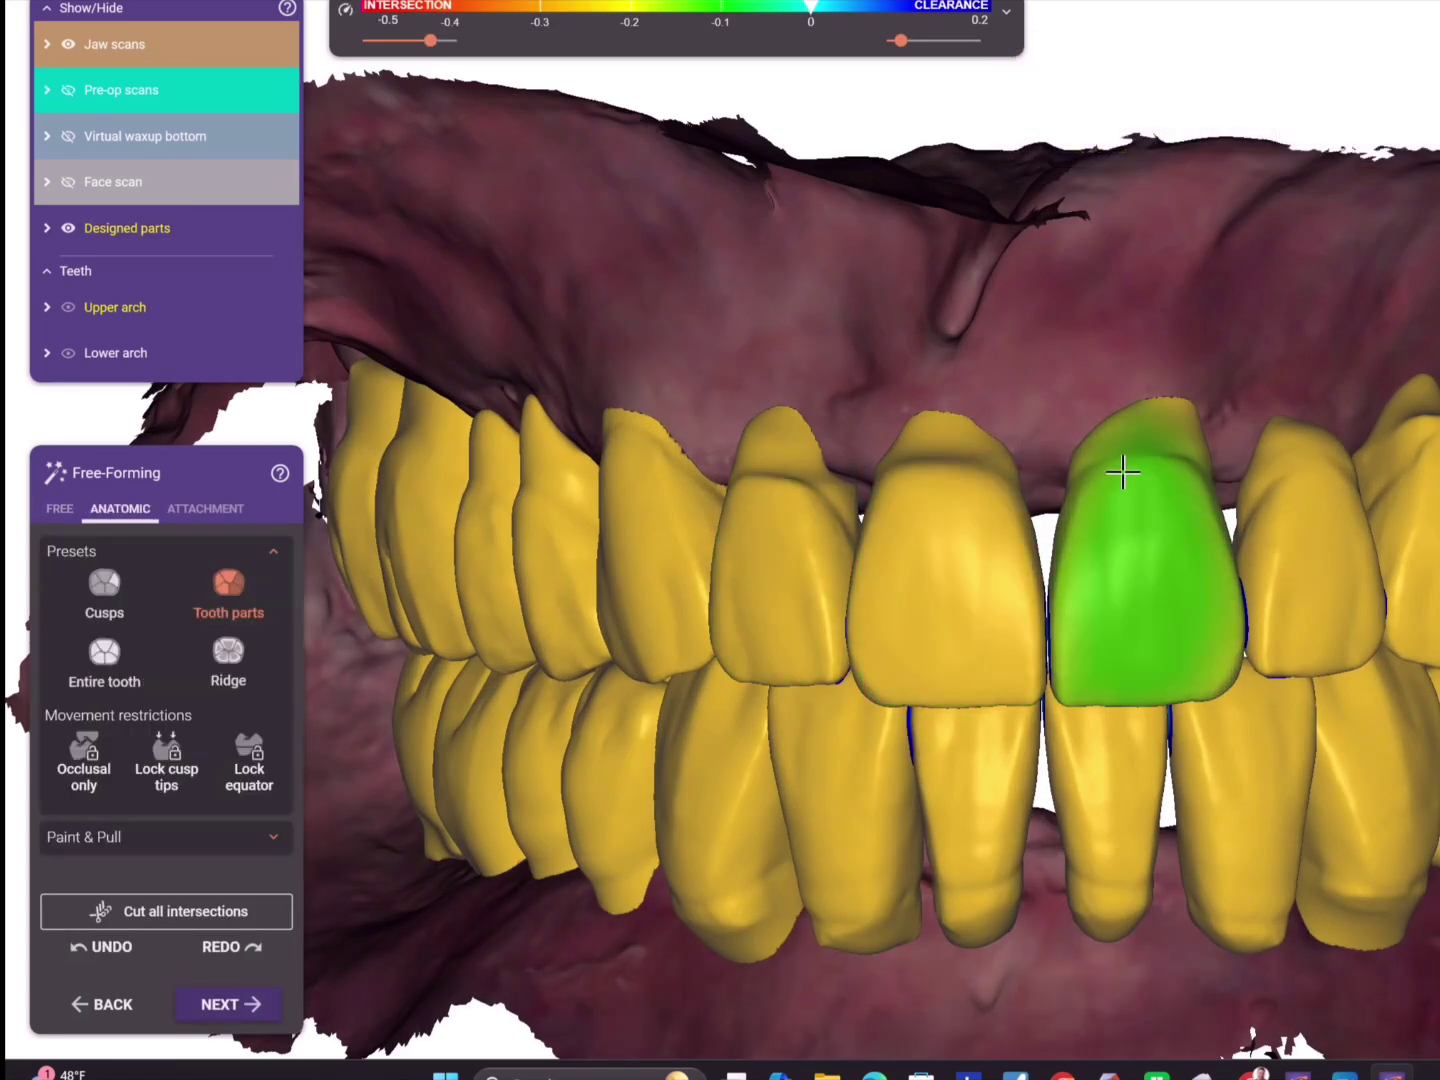
scroll(1125, 480, "down", 3)
left_click(220, 1003)
left_click(219, 1005)
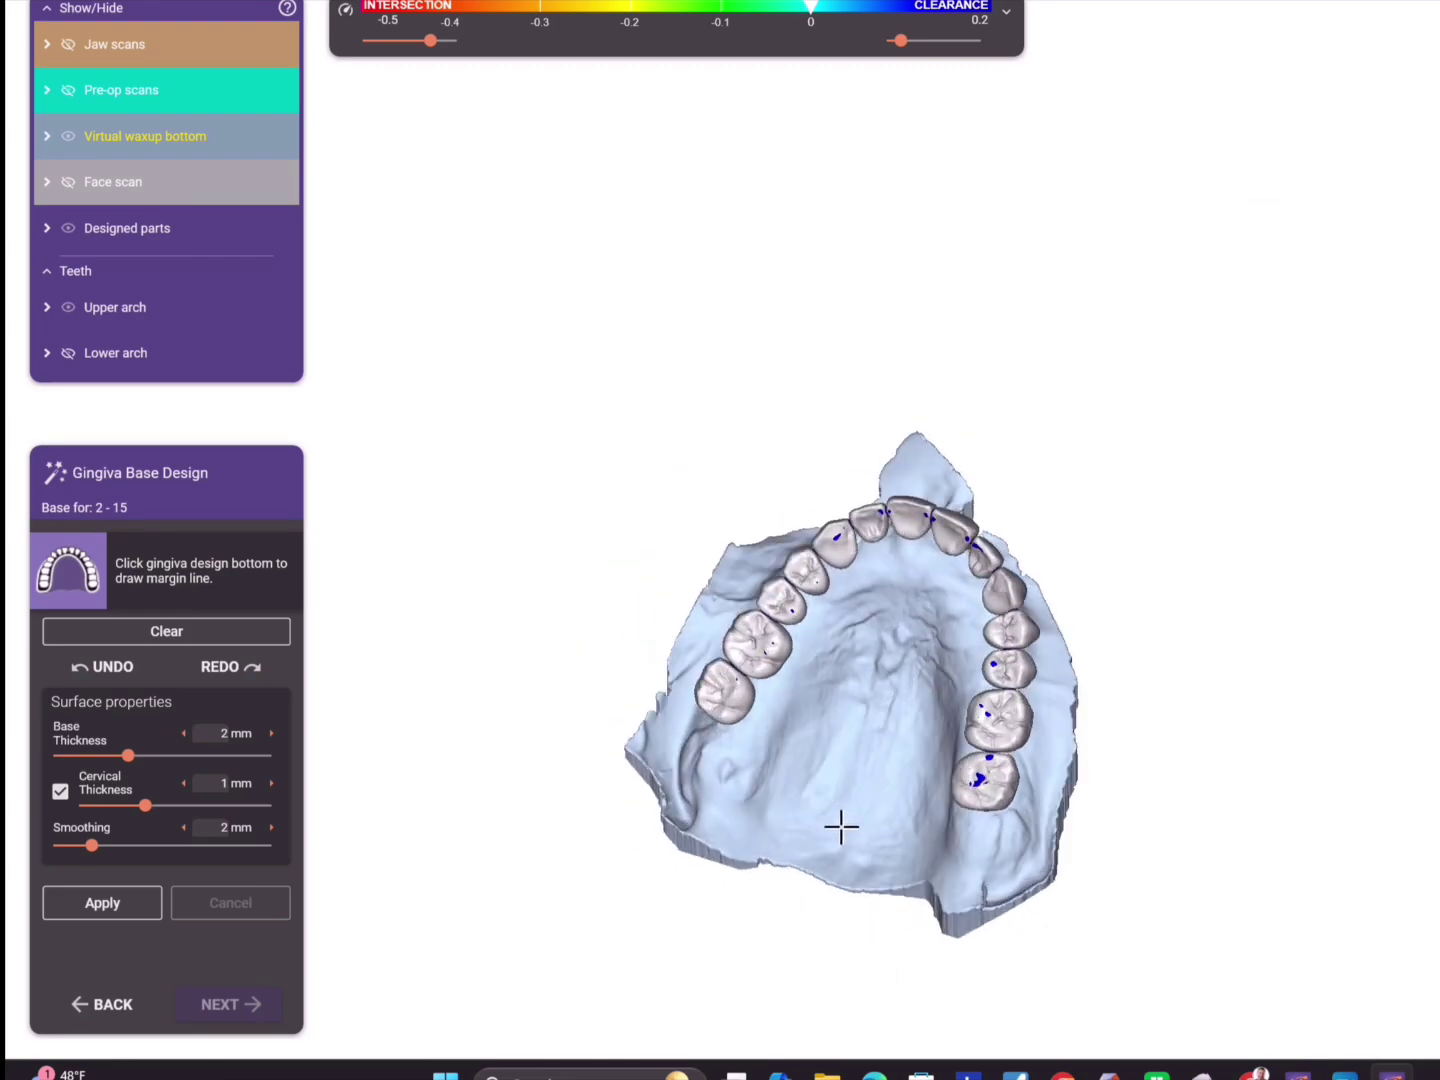
- Draw a closed margin line around the upper arch on the virtual waxup bottom and generate the upper gingiva base
left_click(1128, 876)
left_click(1250, 869)
right_click_drag(1129, 876, 1334, 715)
scroll(1335, 712, "up", 4)
left_click(1333, 605)
left_click(1202, 525)
right_click_drag(1201, 525, 1355, 713)
double_click(1232, 458)
scroll(1401, 555, "down", 3)
scroll(1356, 713, "up", 3)
middle_click_drag(1355, 713, 1283, 702)
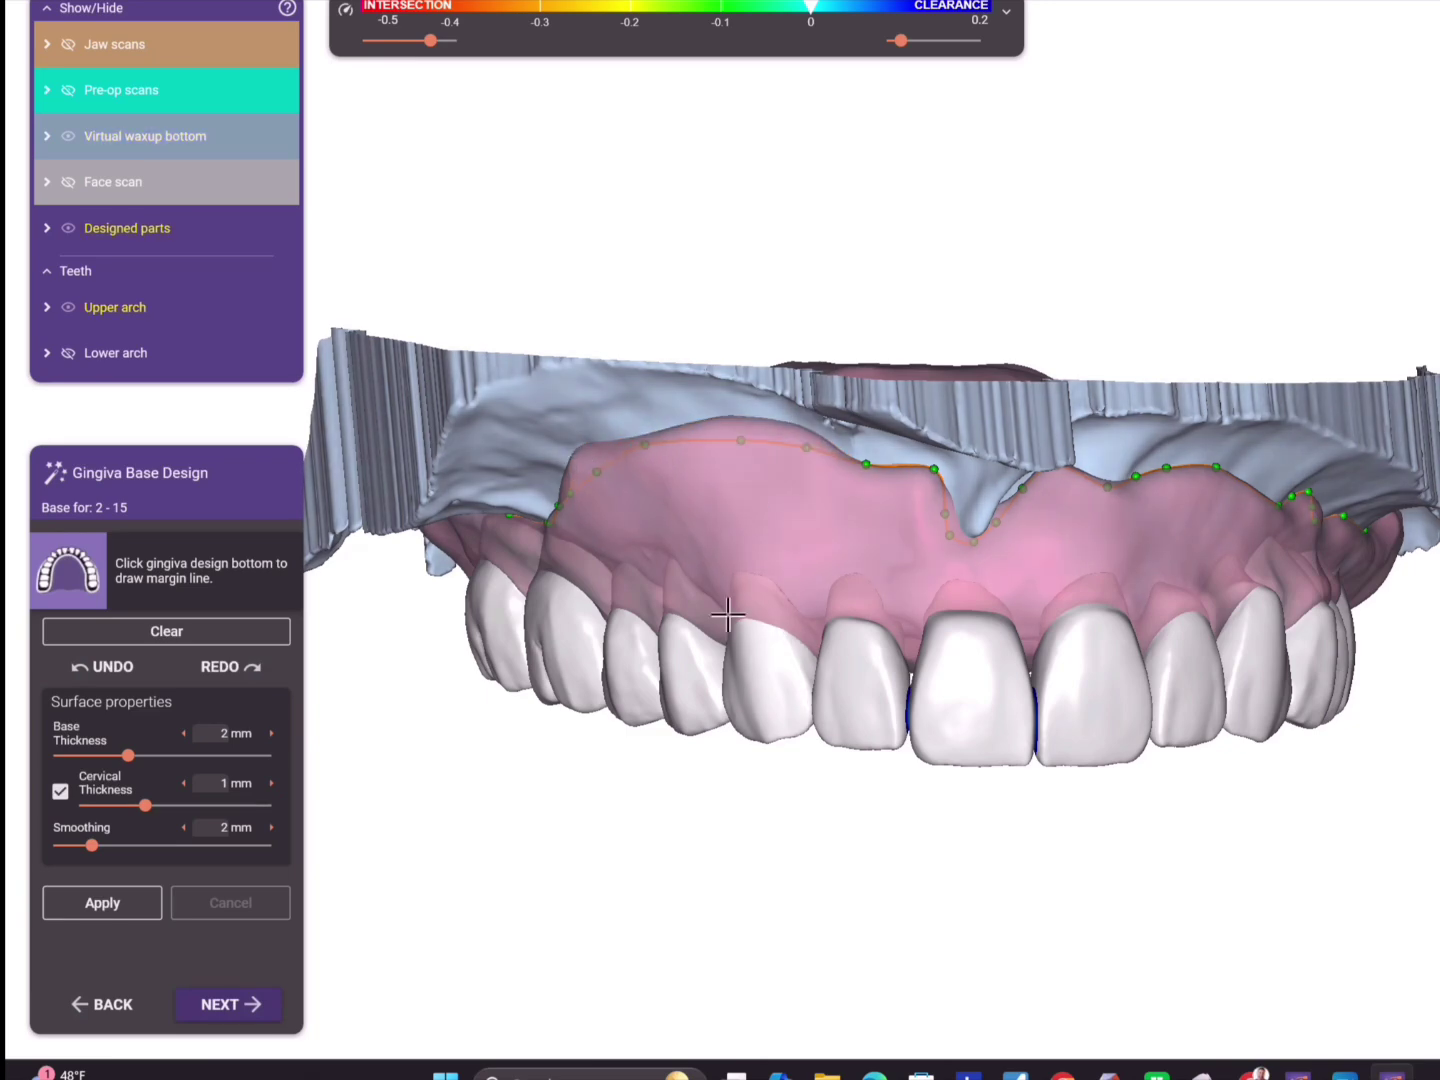
left_click(102, 903)
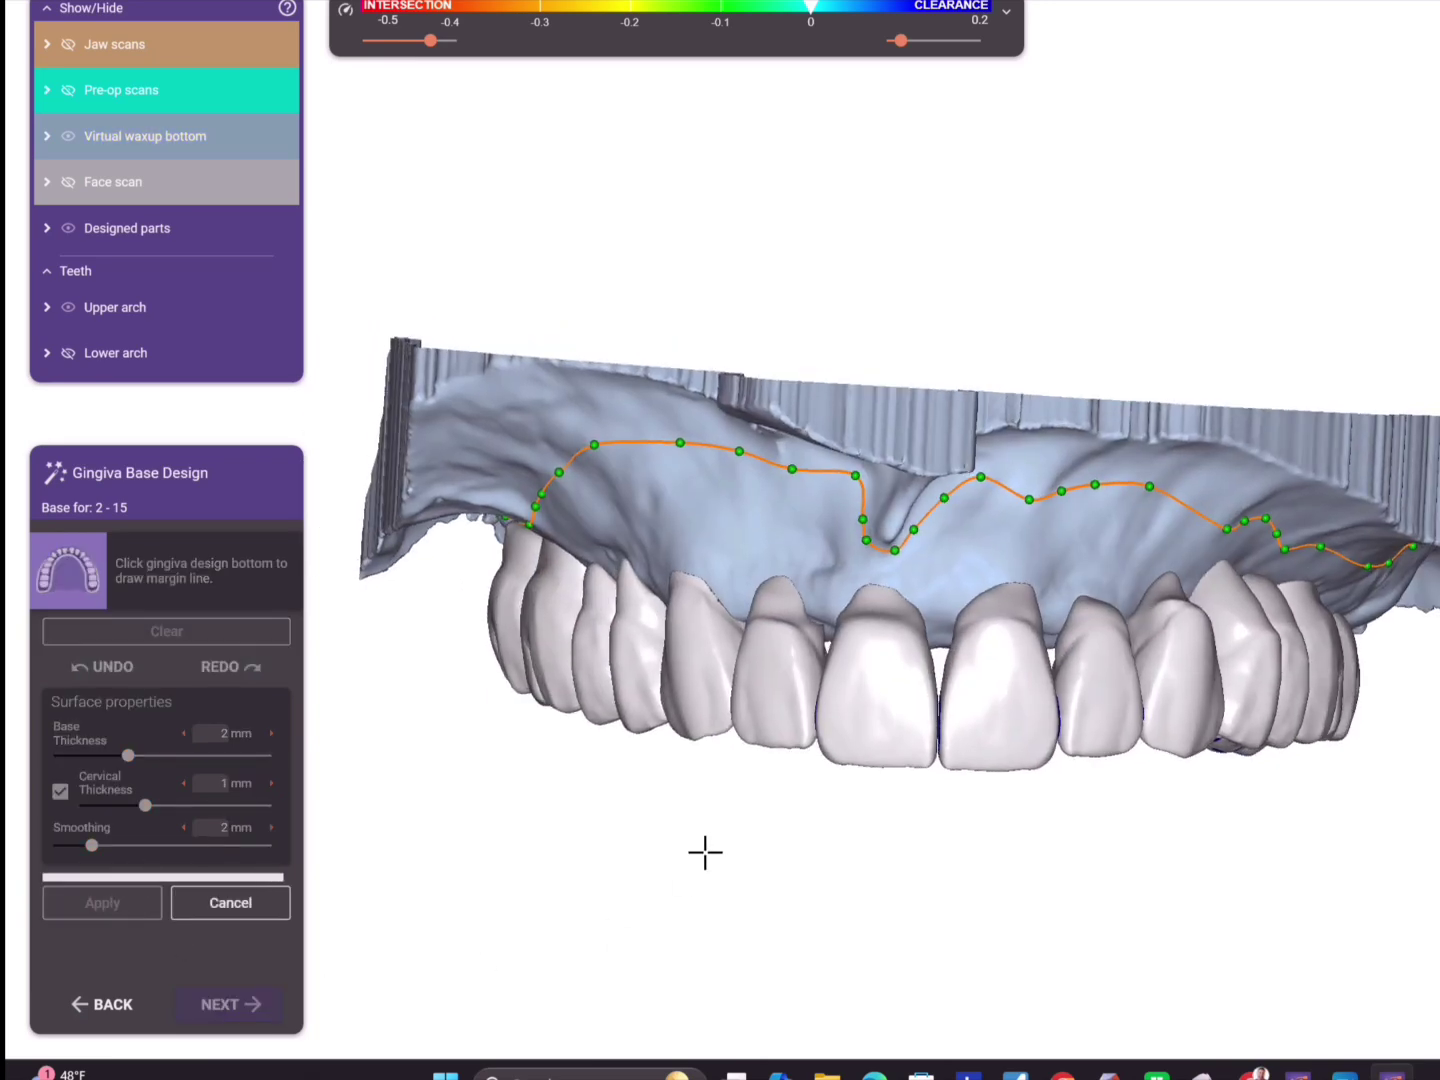
left_click(239, 1006)
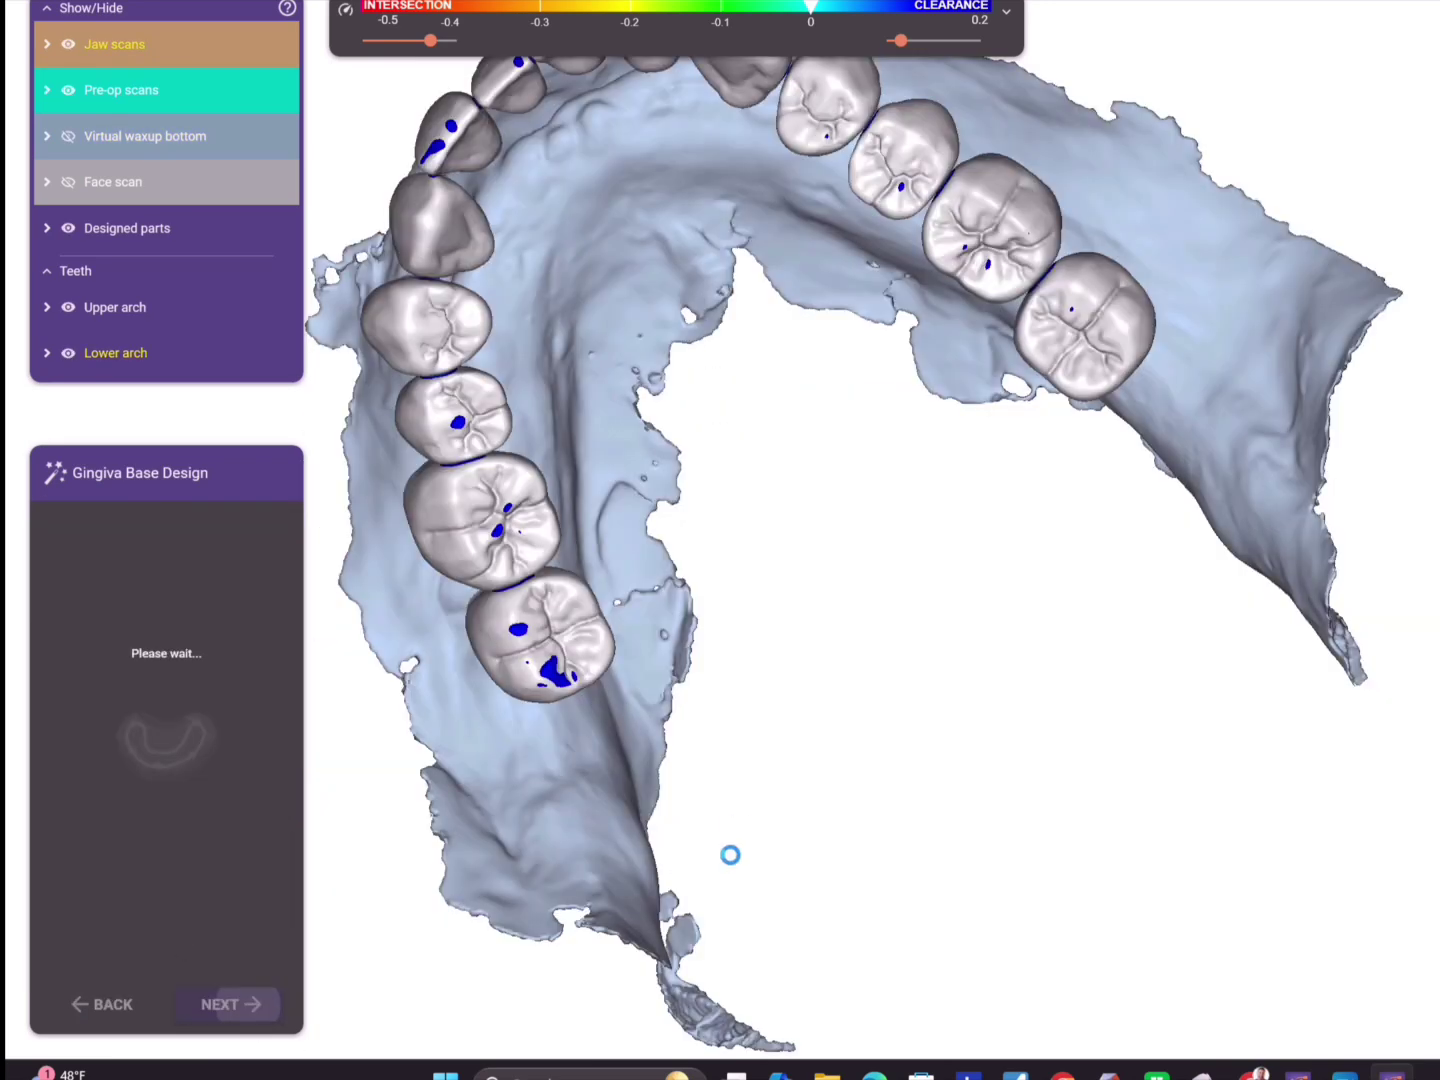
- Draw a closed margin line around the lower arch and generate the lower gingiva base to reach gingiva free-forming
right_click_drag(630, 810, 508, 669)
left_click(511, 661)
left_click(514, 716)
left_click(524, 777)
right_click_drag(531, 807, 548, 851)
left_click(610, 878)
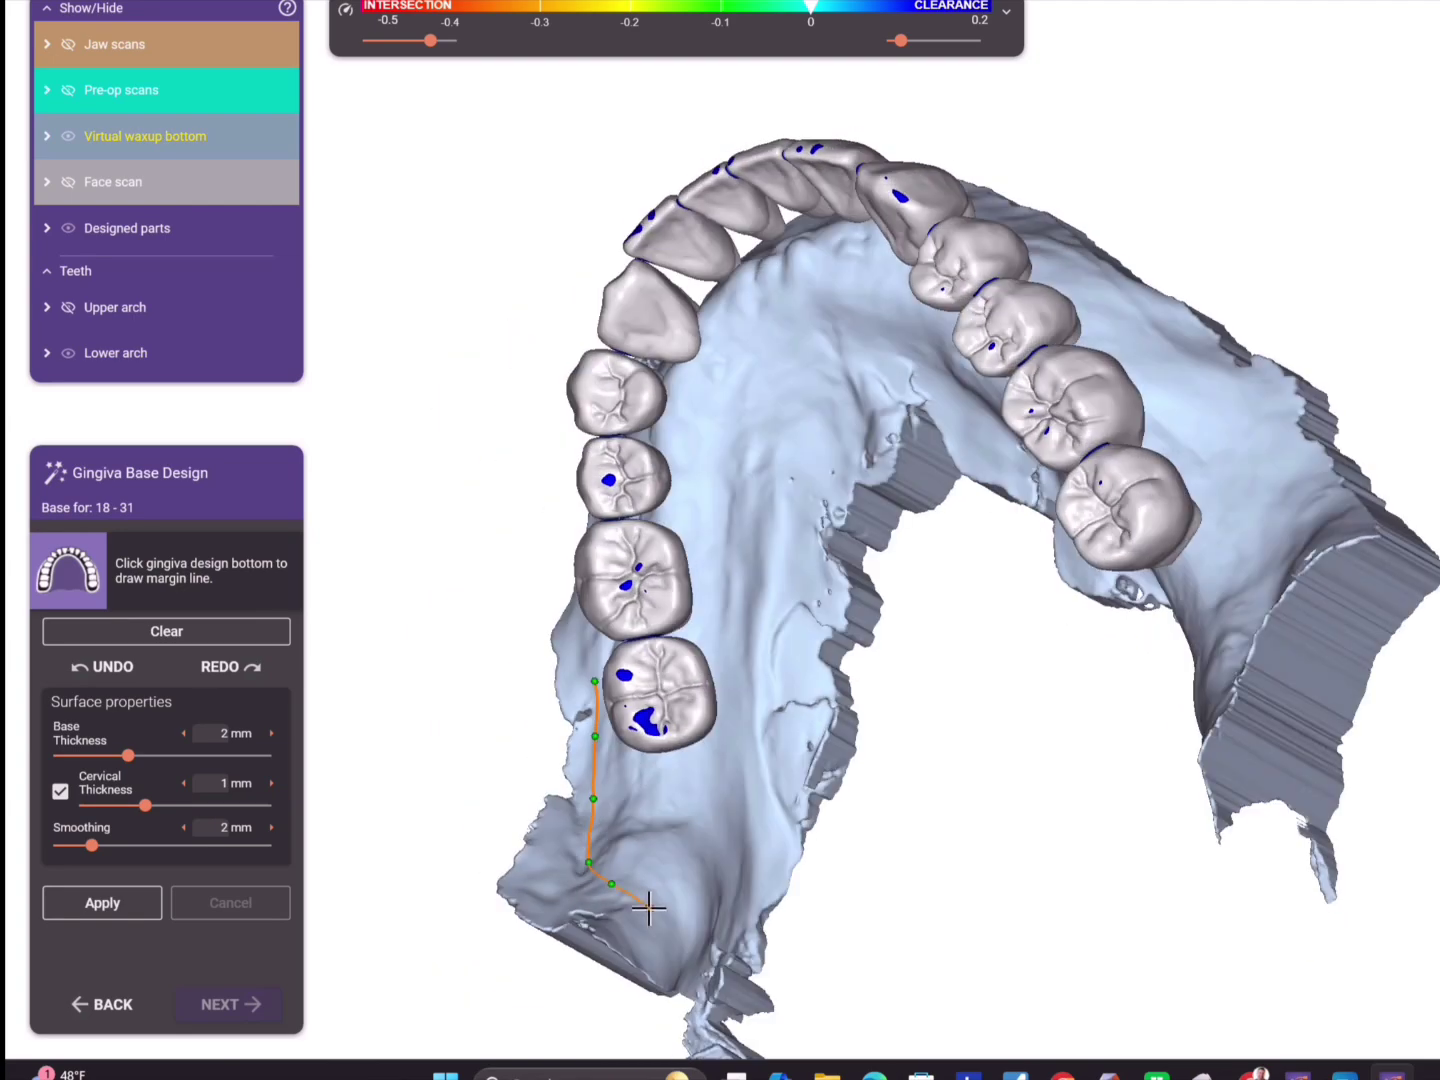
left_click(679, 911)
left_click(822, 879)
left_click(826, 707)
left_click(833, 490)
left_click(840, 362)
left_click(897, 370)
left_click(939, 440)
right_click_drag(996, 491, 1293, 731)
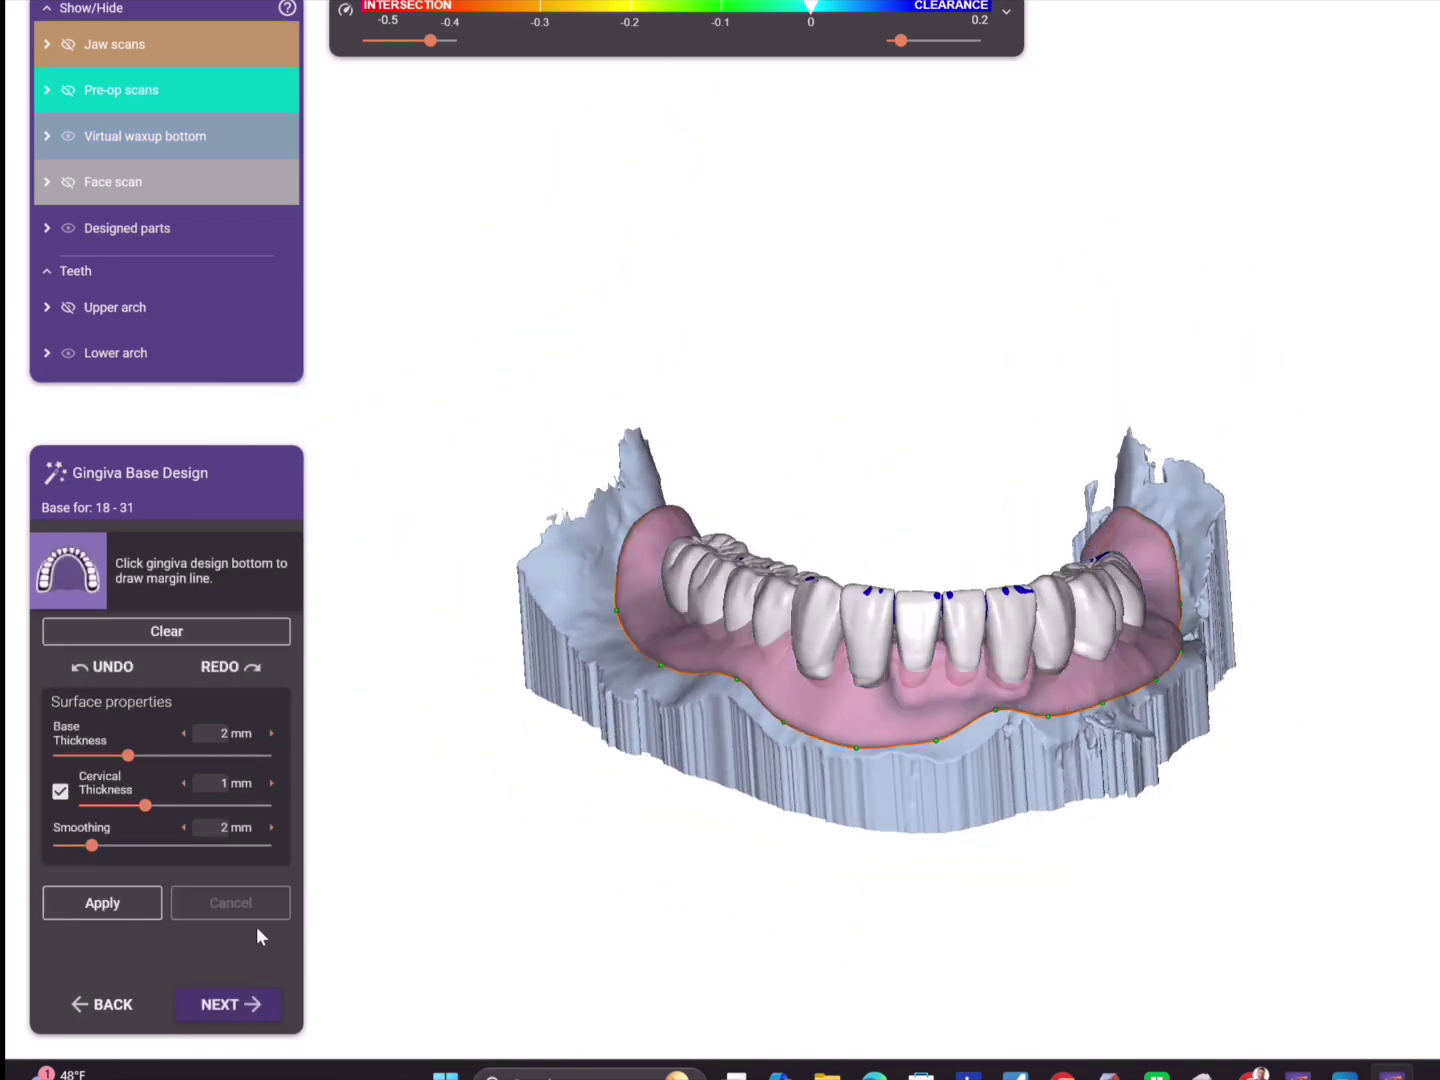
left_click(225, 992)
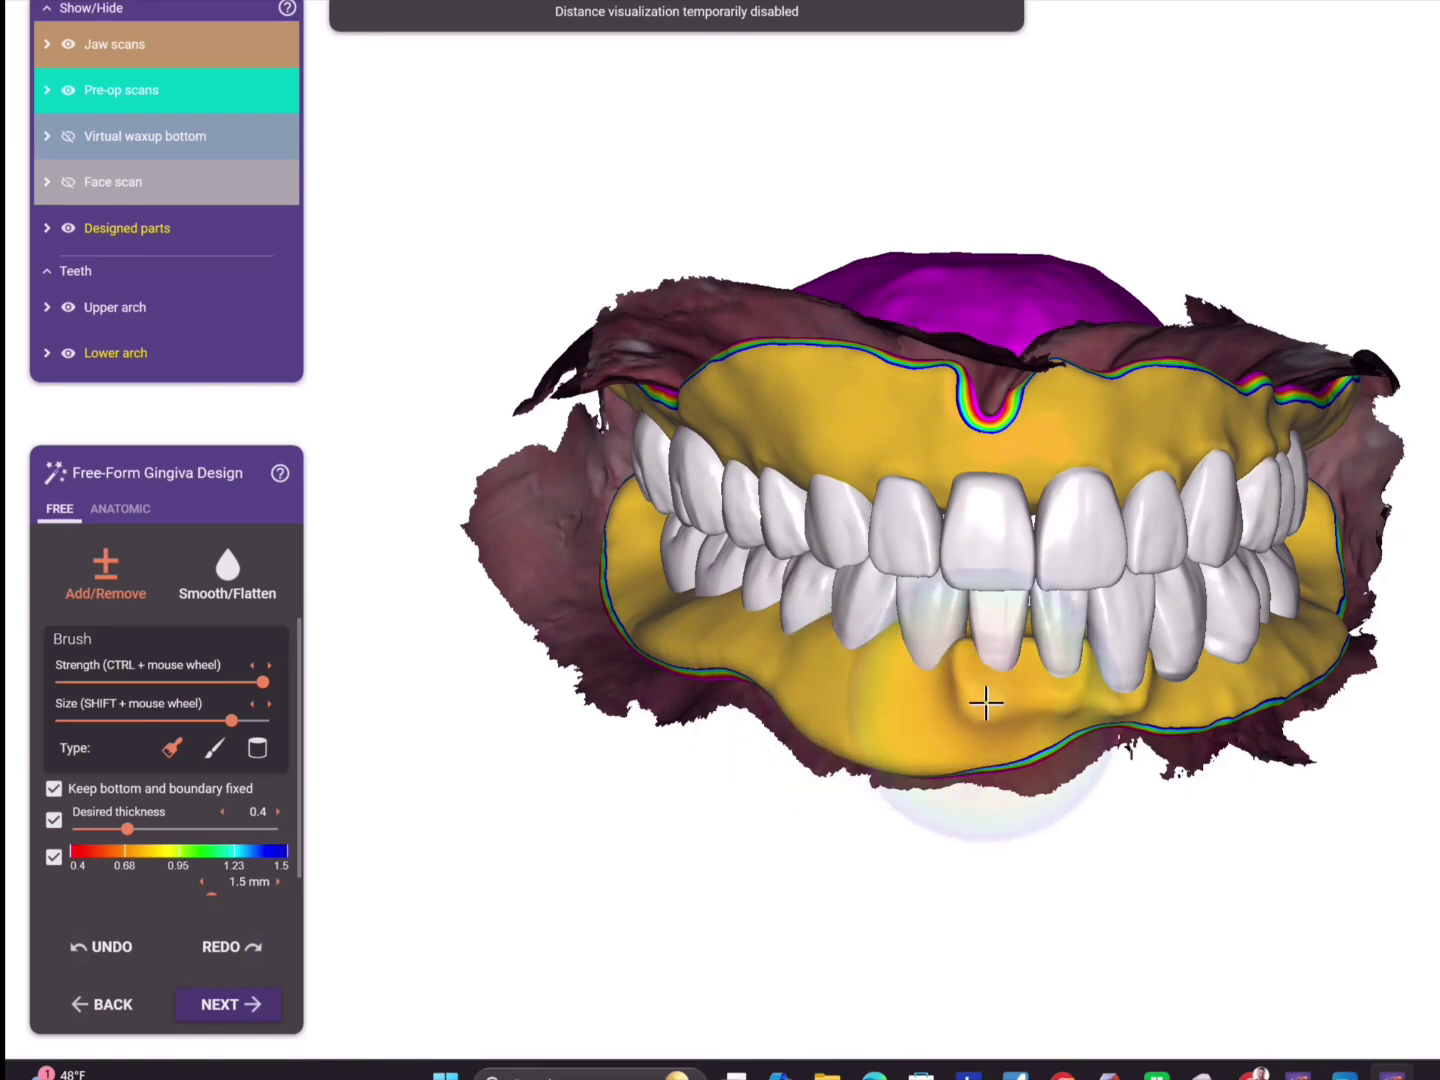
- Reshape the gingiva of both arches with the Add/Remove brush and the anatomic Large region and Small region presets
mouse_move(1106, 435)
right_mouse_down()
mouse_move(858, 399)
mouse_move(916, 527)
mouse_move(1248, 600)
mouse_move(901, 659)
right_mouse_up()
key("shift")
right_click_drag(850, 440, 926, 665)
left_click(120, 508)
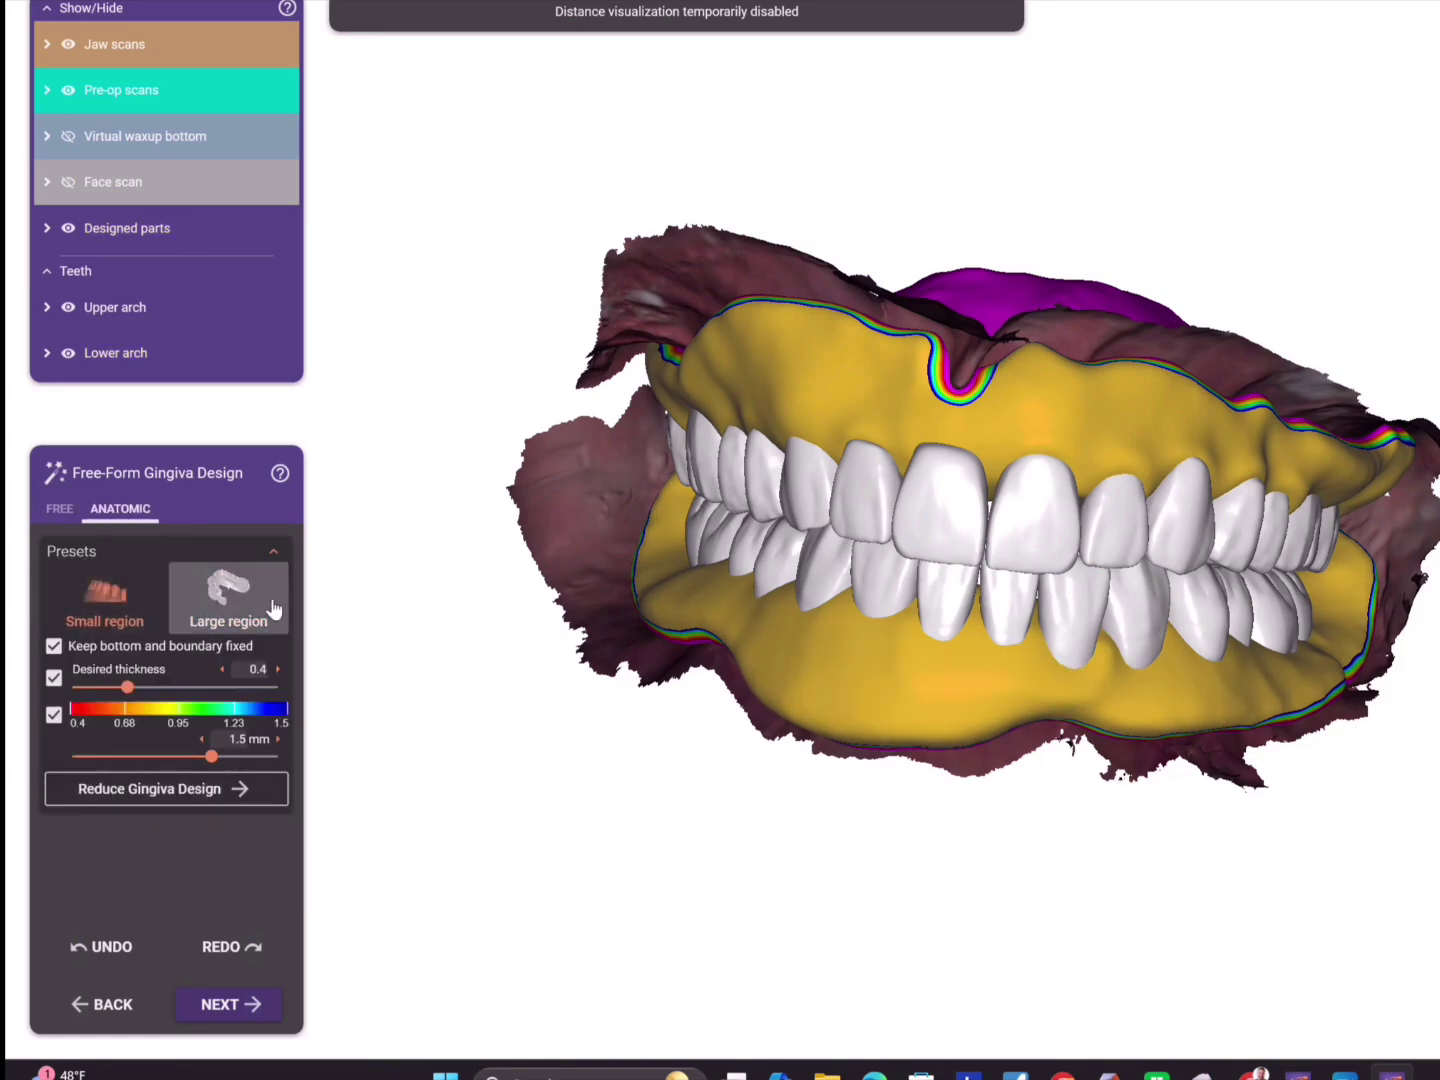
right_click_drag(1025, 675, 367, 672)
scroll(1045, 509, "up", 3)
right_click_drag(1046, 509, 1357, 648)
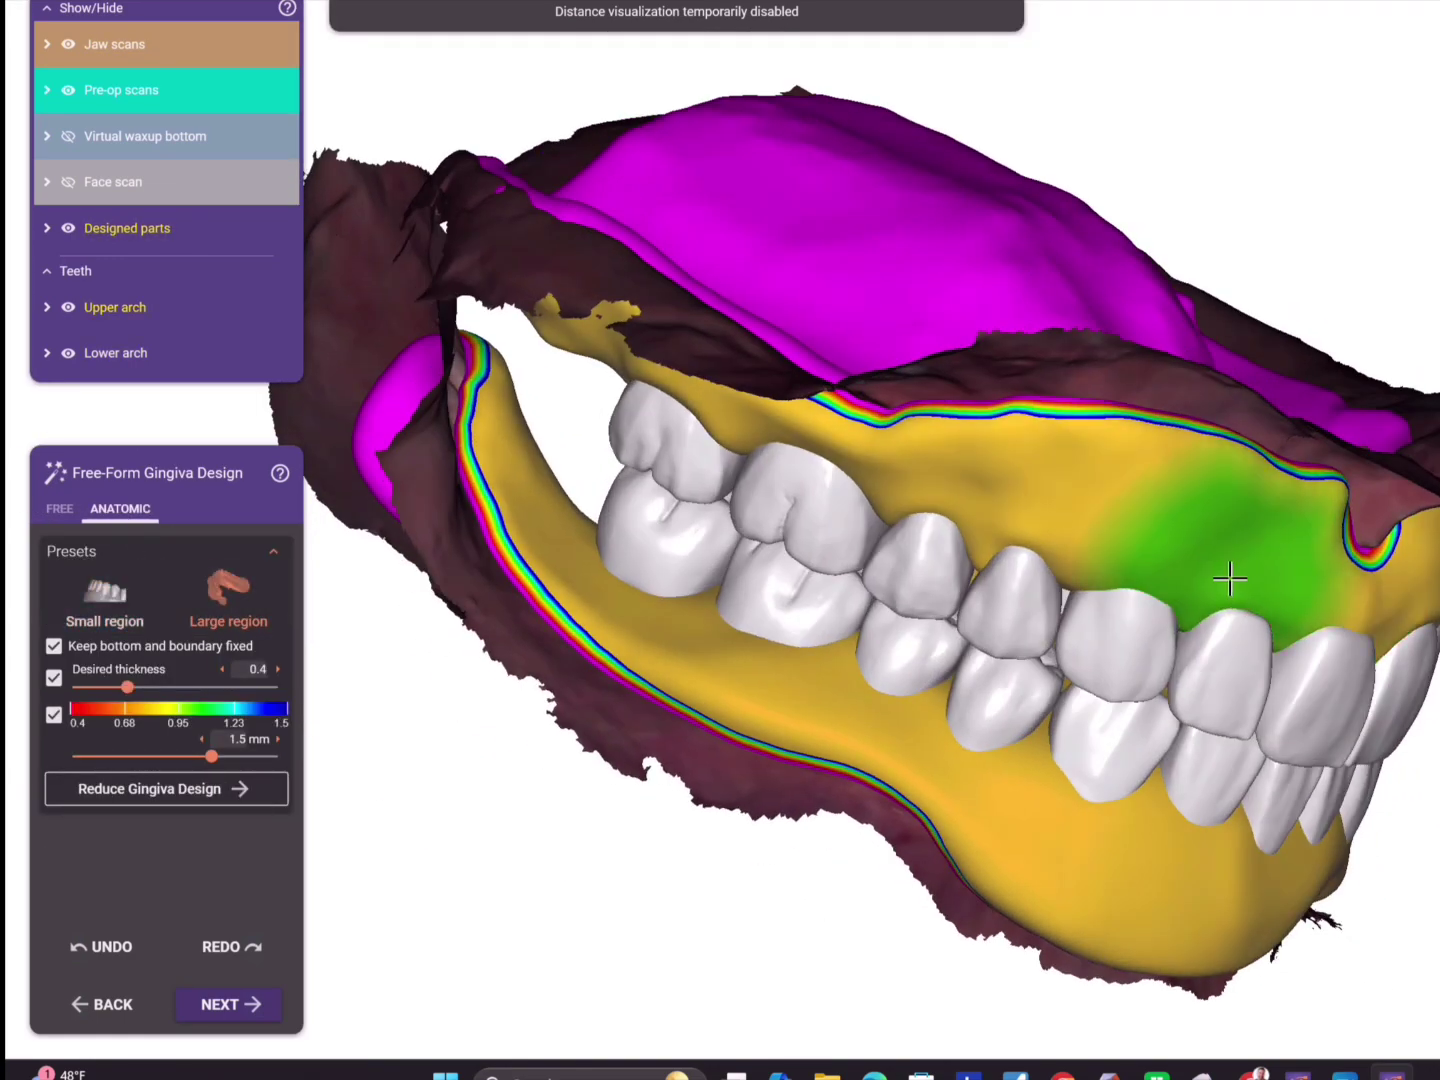
right_click_drag(1232, 578, 1210, 401)
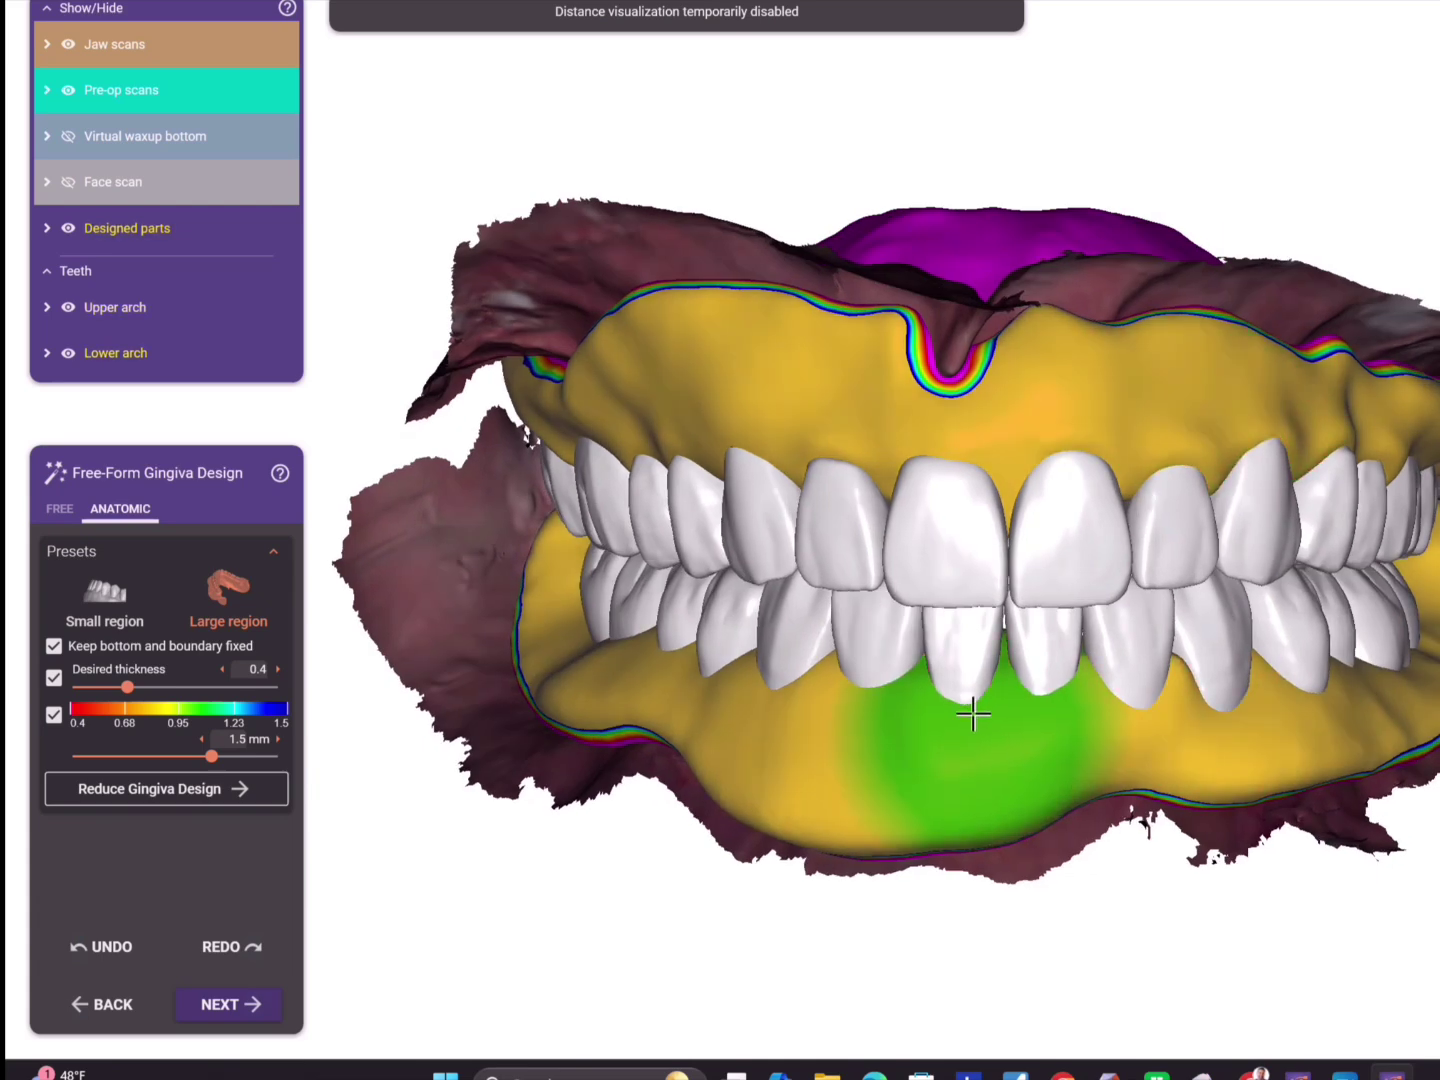
scroll(1141, 711, "down", 3)
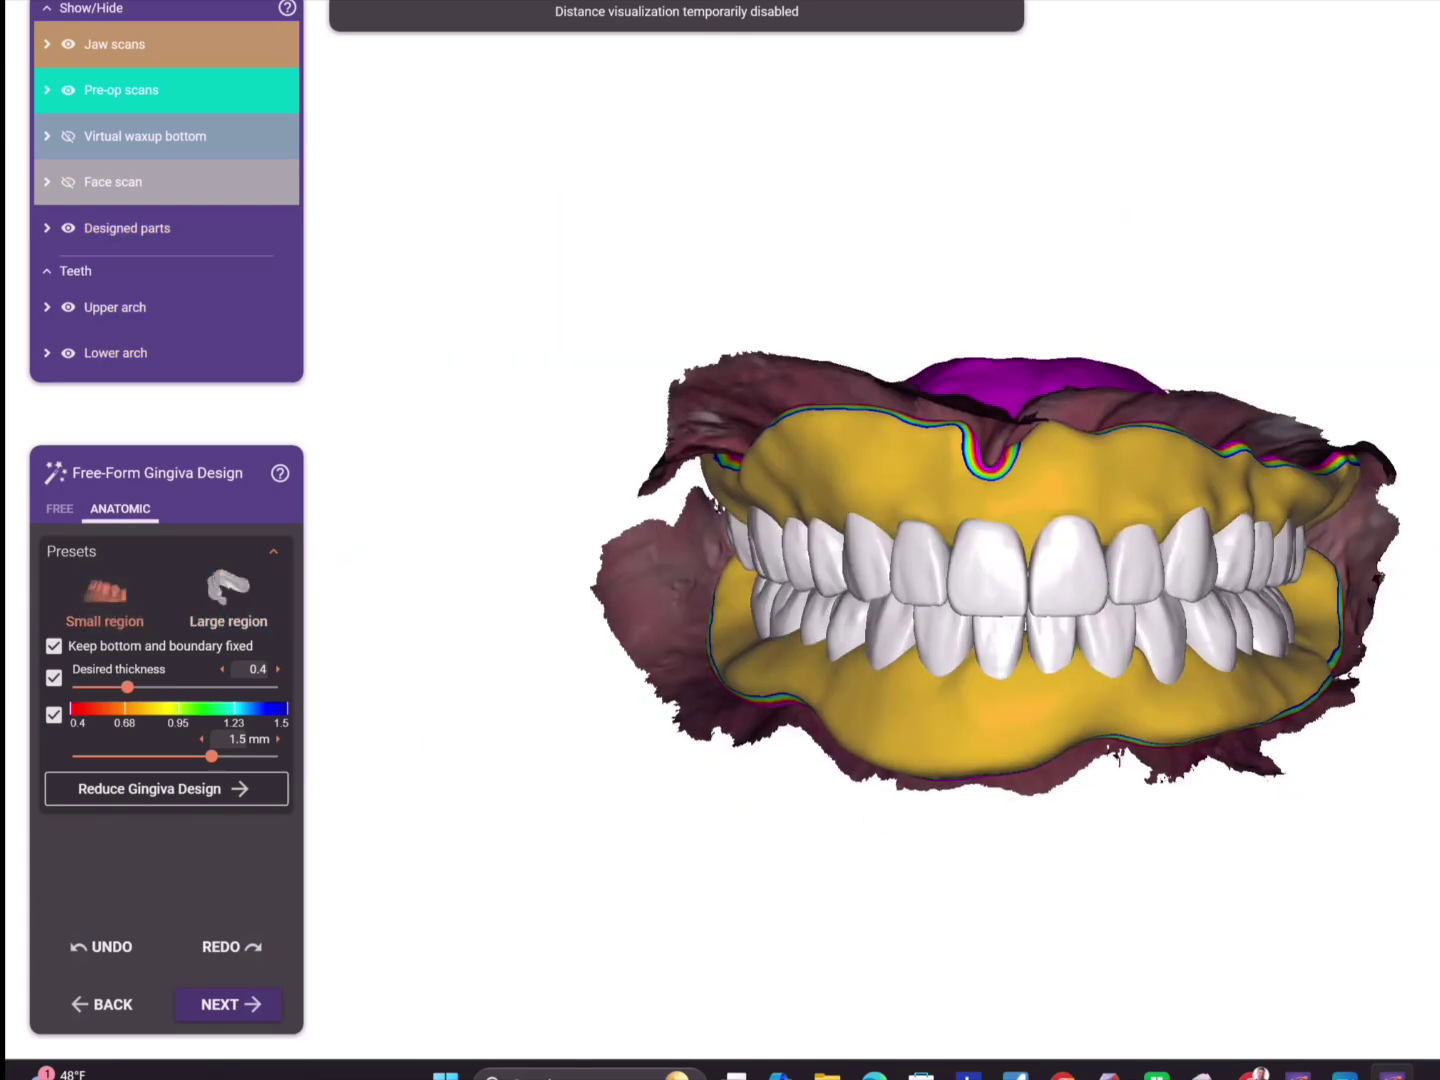
scroll(1372, 803, "up", 2)
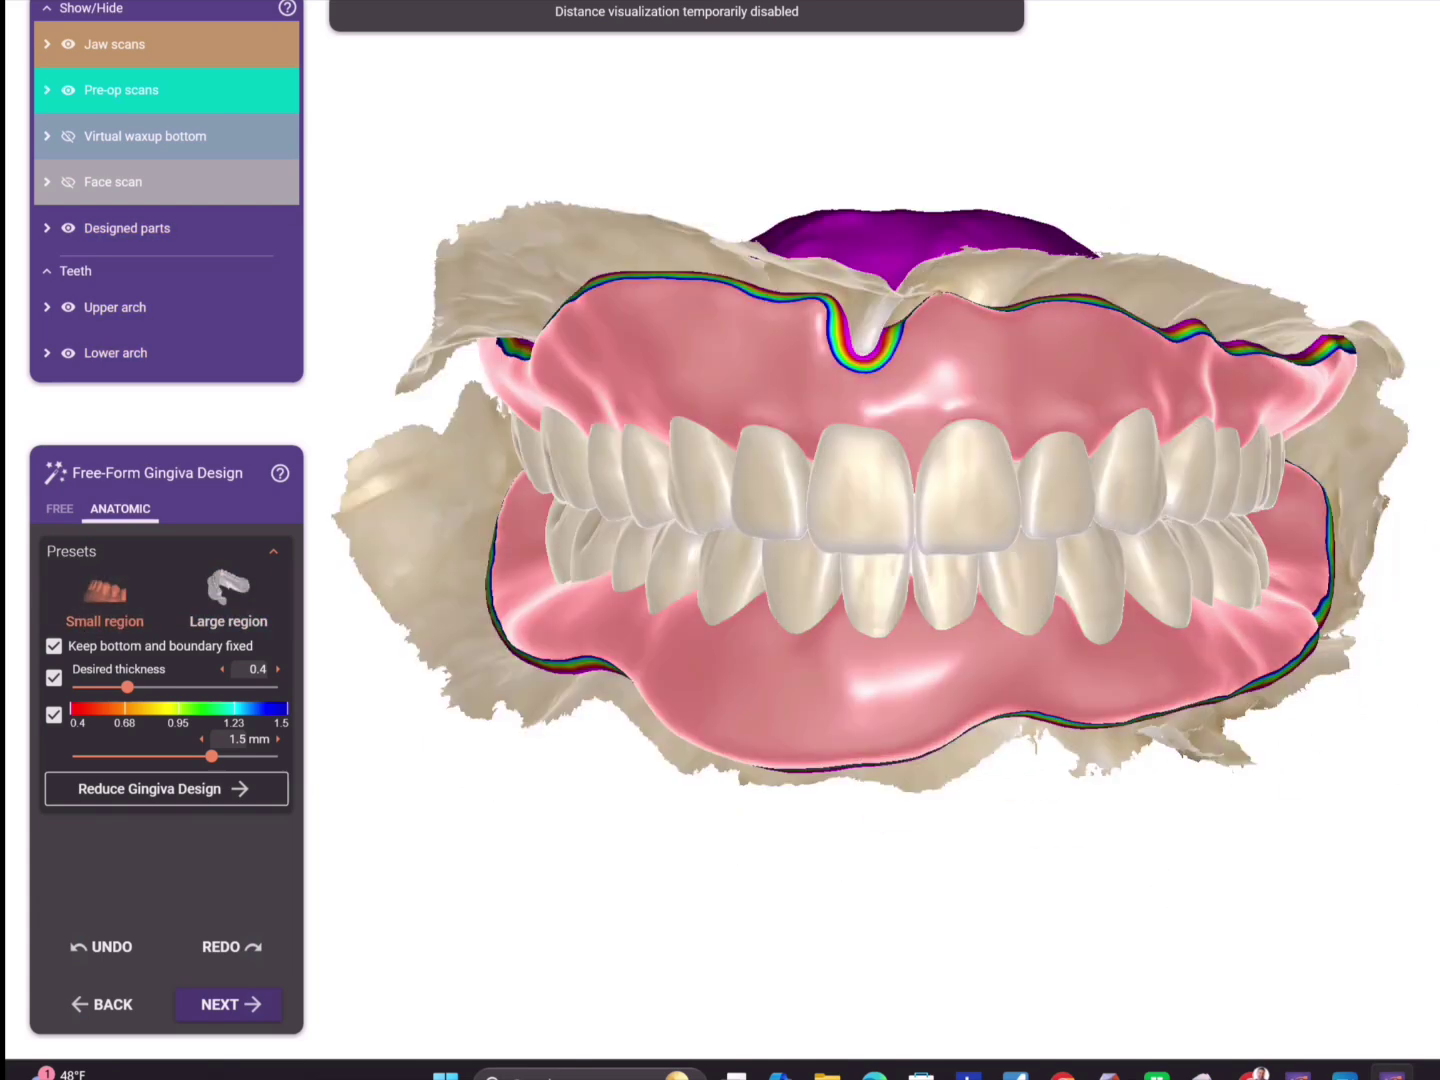
- Hide the jaw scans and refine the gingiva with the anatomic Small region preset
right_click_drag(1255, 860, 1271, 844)
left_click(511, 267, "ctrl")
left_click(563, 694, "ctrl")
right_click_drag(562, 694, 976, 880)
left_click(58, 508)
mouse_move(632, 395)
right_mouse_down()
mouse_move(1013, 489)
mouse_move(1022, 406)
mouse_move(1032, 743)
mouse_move(780, 681)
mouse_move(704, 681)
mouse_move(1111, 644)
mouse_move(1215, 305)
mouse_move(736, 626)
mouse_move(700, 620)
mouse_move(977, 555)
mouse_move(1130, 456)
mouse_move(1157, 558)
mouse_move(1100, 598)
mouse_move(1040, 582)
mouse_move(855, 724)
mouse_move(882, 716)
mouse_move(880, 761)
right_mouse_up()
left_click(120, 508)
left_click(105, 599)
scroll(976, 556, "up", 3)
scroll(855, 723, "down", 3)
- Turn off thickness enforcement and bottom thickness visualization, and sculpt root contours into the upper outer gingiva with a small Add/Remove brush
left_click(65, 512)
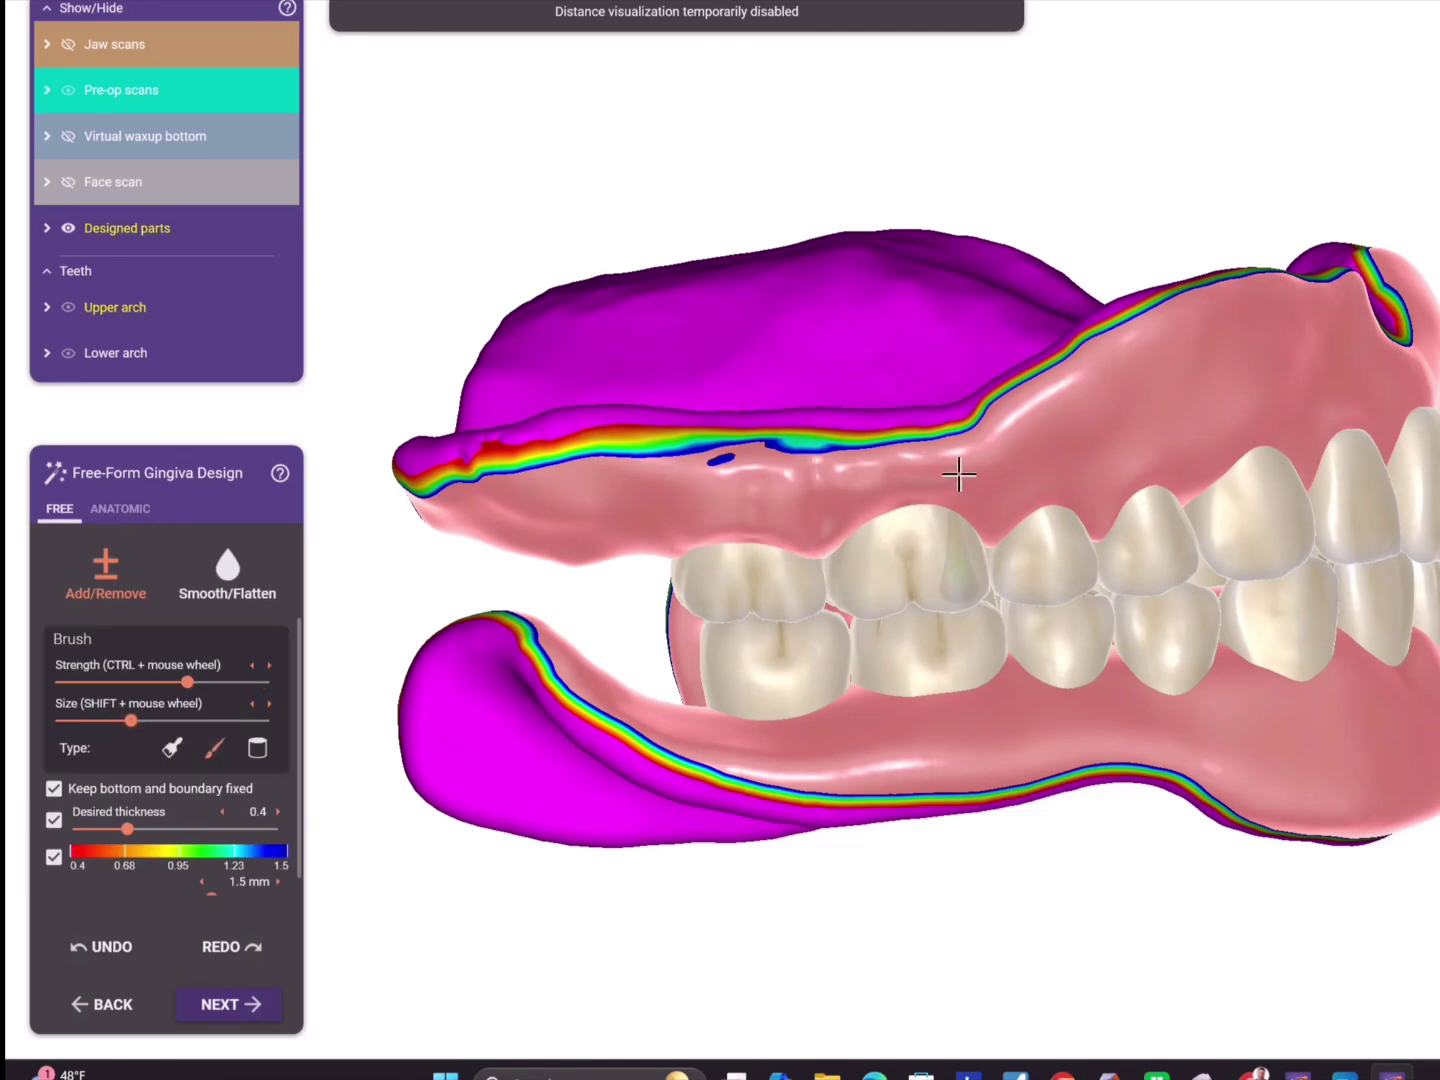
right_click_drag(972, 480, 914, 455)
right_click_drag(988, 319, 851, 360)
left_click(54, 856)
scroll(950, 482, "up", 3)
right_click_drag(1074, 501, 817, 450)
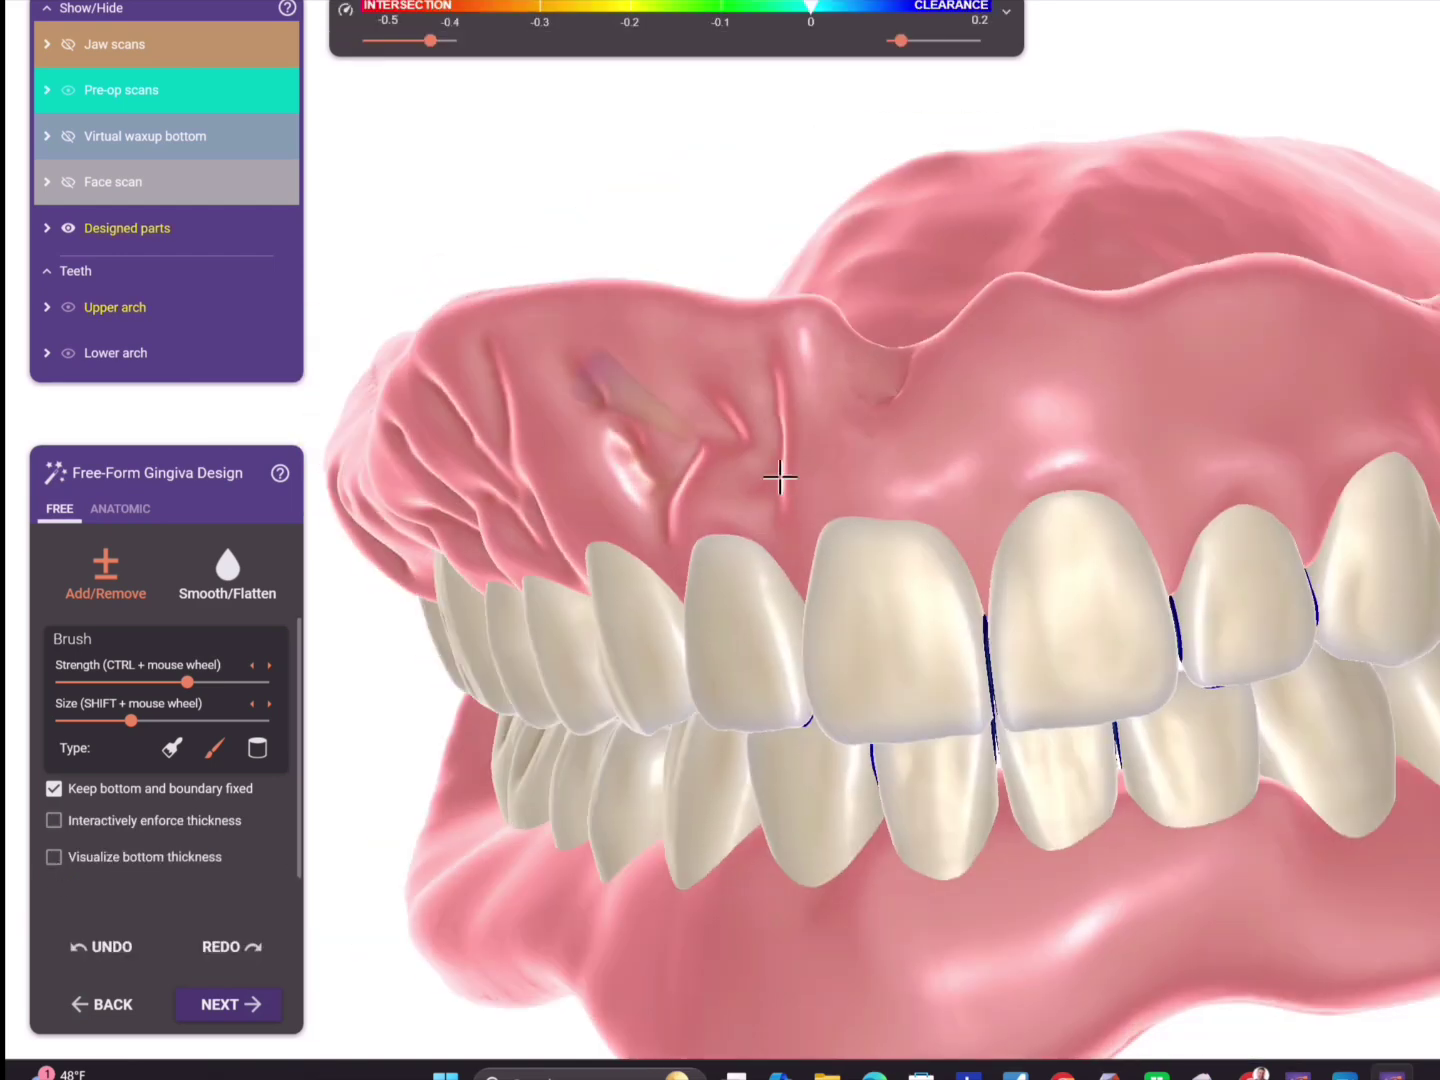
right_click_drag(1119, 421, 812, 665)
right_click_drag(979, 573, 997, 494)
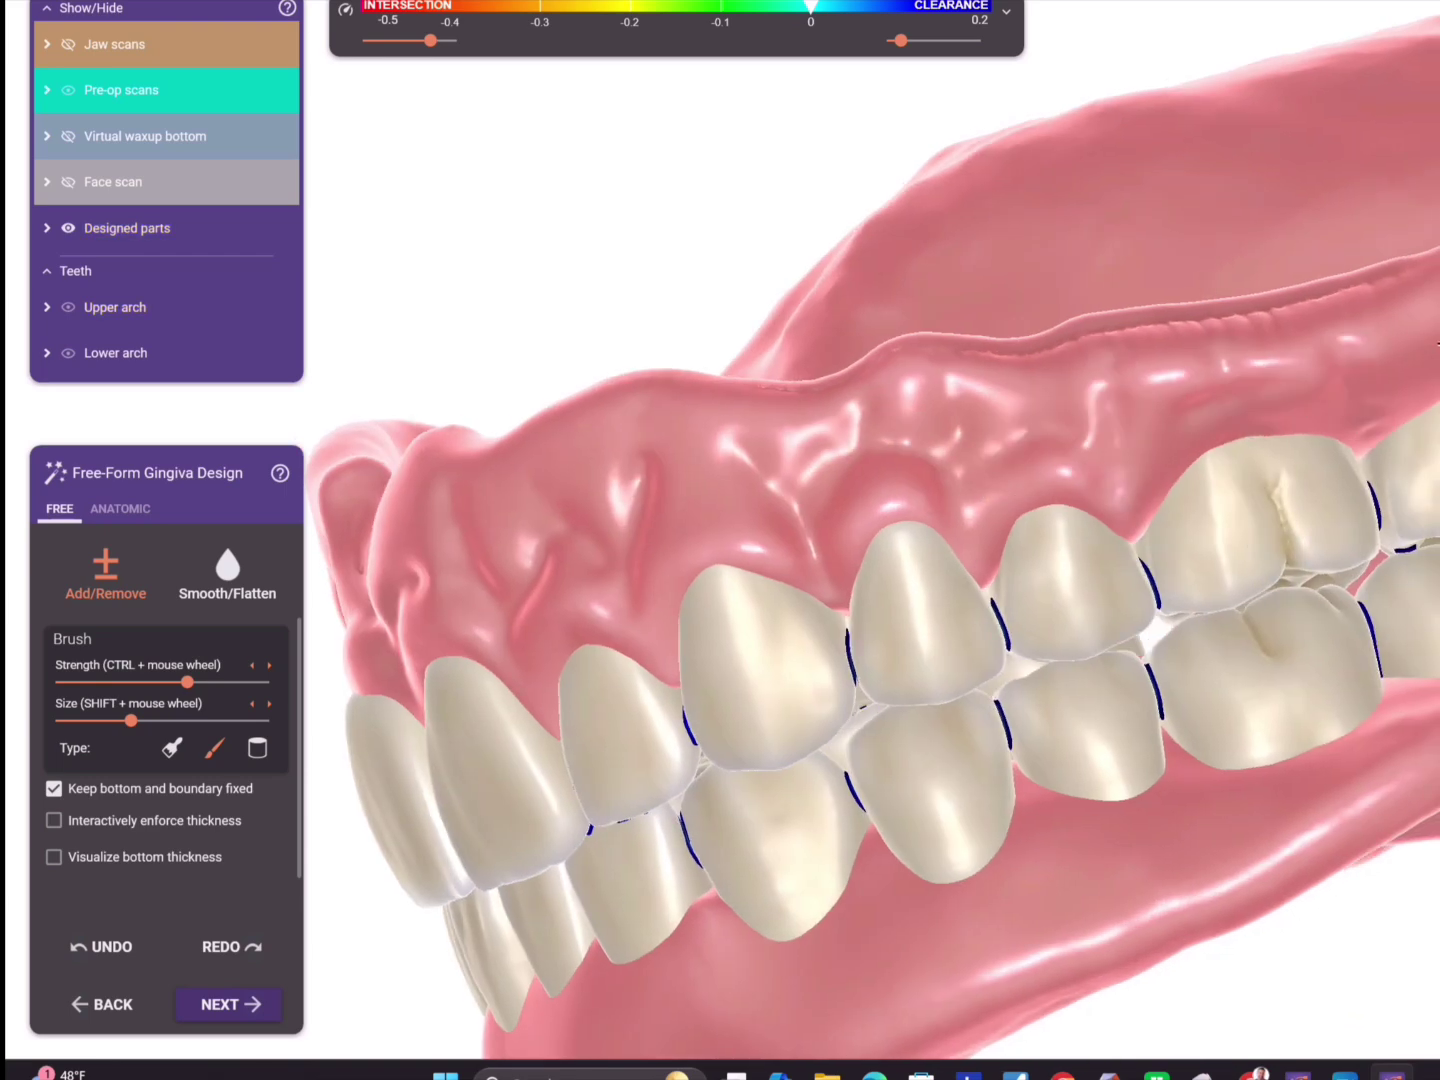
right_click_drag(1110, 575, 1235, 585)
- Lower the Add/Remove brush strength and build up the gingival margins around the upper teeth
scroll(1234, 585, "down", 2)
right_click_drag(610, 850, 779, 720)
scroll(608, 491, "up", 4)
left_click(134, 682)
middle_click_drag(974, 437, 796, 620)
middle_click_drag(980, 364, 797, 505)
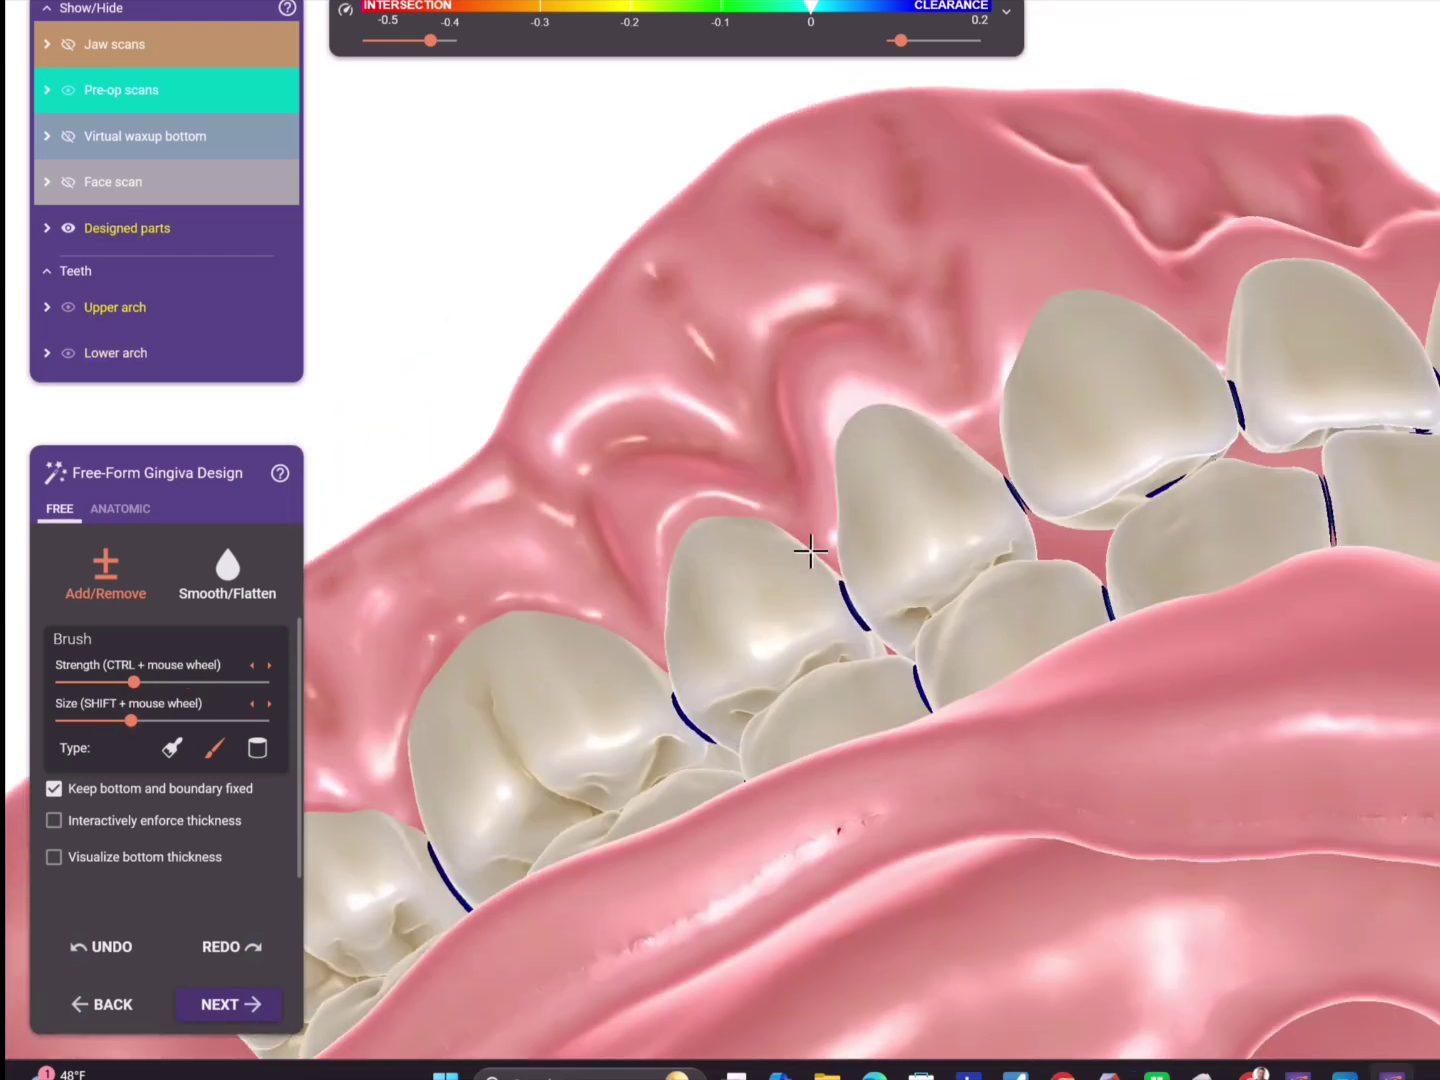
middle_click_drag(1031, 452, 766, 587)
middle_click_drag(910, 489, 826, 544)
scroll(825, 545, "up", 2)
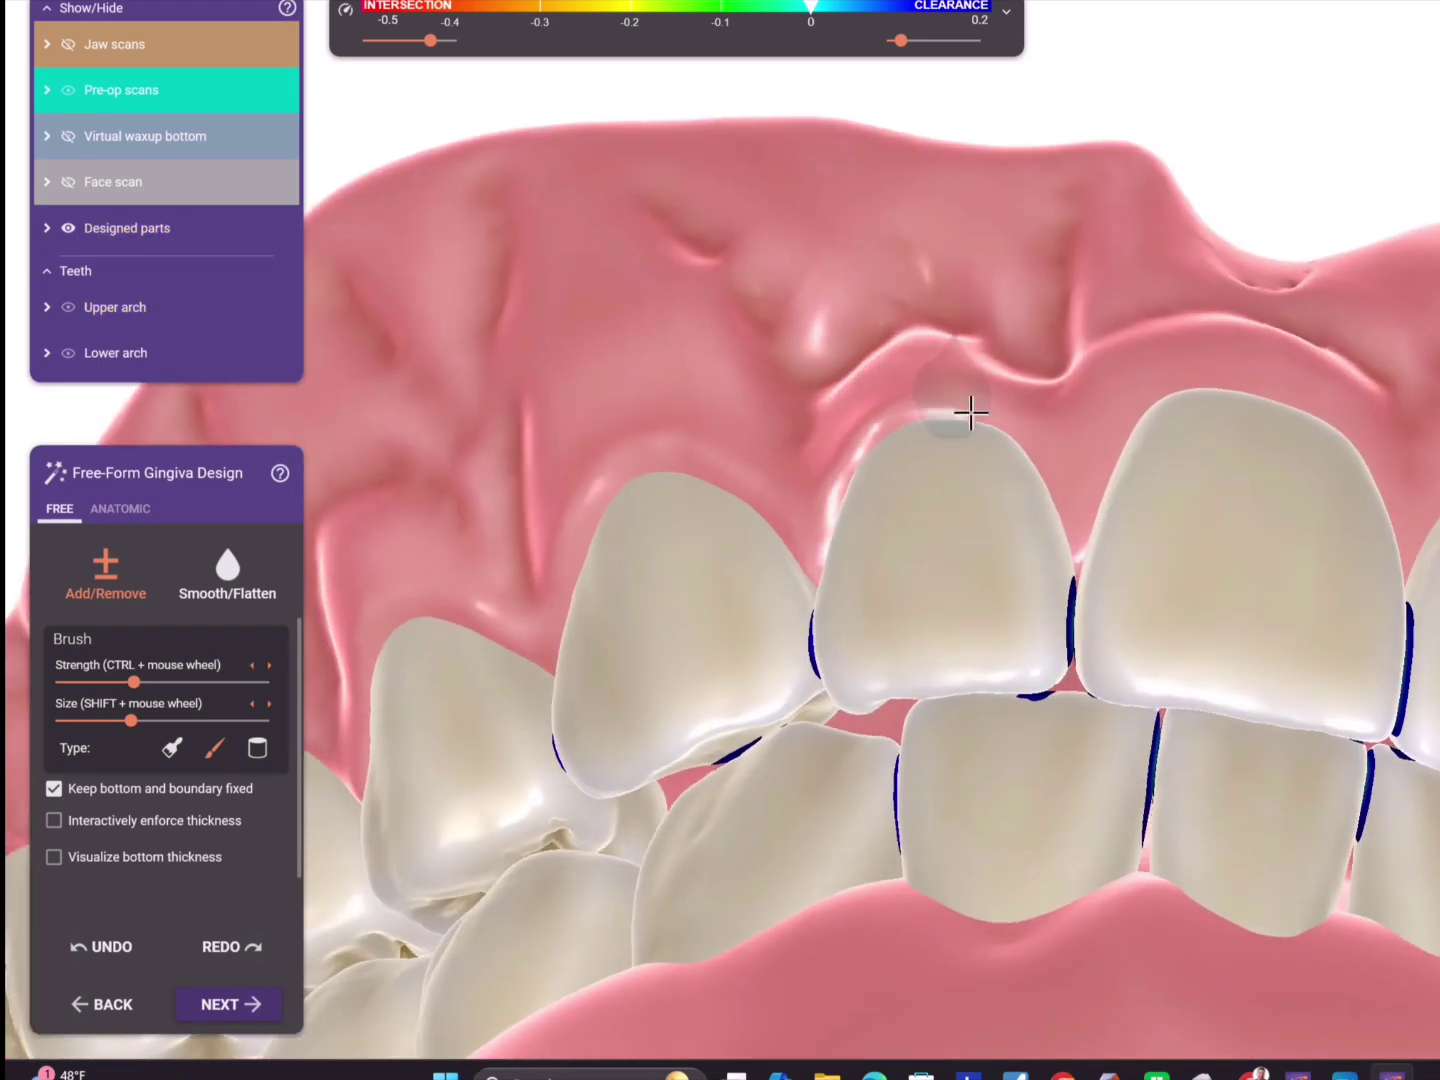
right_click_drag(999, 420, 838, 474)
right_click_drag(1049, 415, 902, 516)
right_click_drag(1136, 816, 1230, 584)
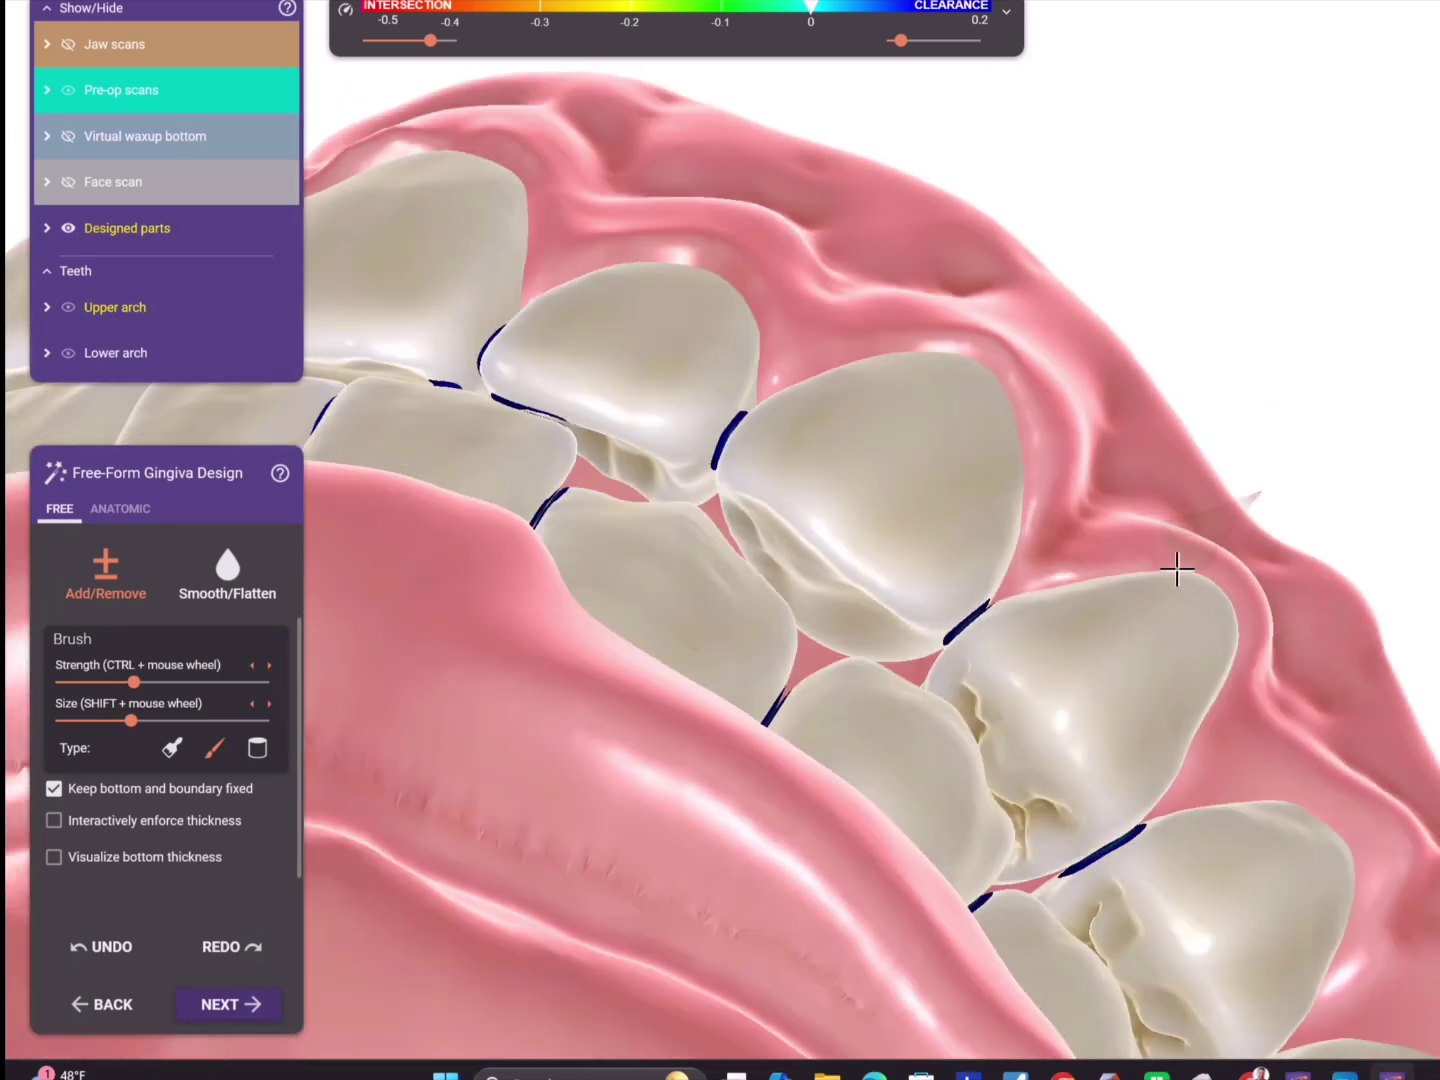
middle_click_drag(1301, 1007, 1090, 401)
middle_click_drag(1265, 701, 1100, 370)
scroll(1256, 700, "down", 5)
- Refine the sculpted upper gingiva with the anatomic Large region and Small region presets
right_click_drag(1257, 700, 806, 365)
scroll(824, 366, "up", 3)
scroll(762, 535, "down", 5)
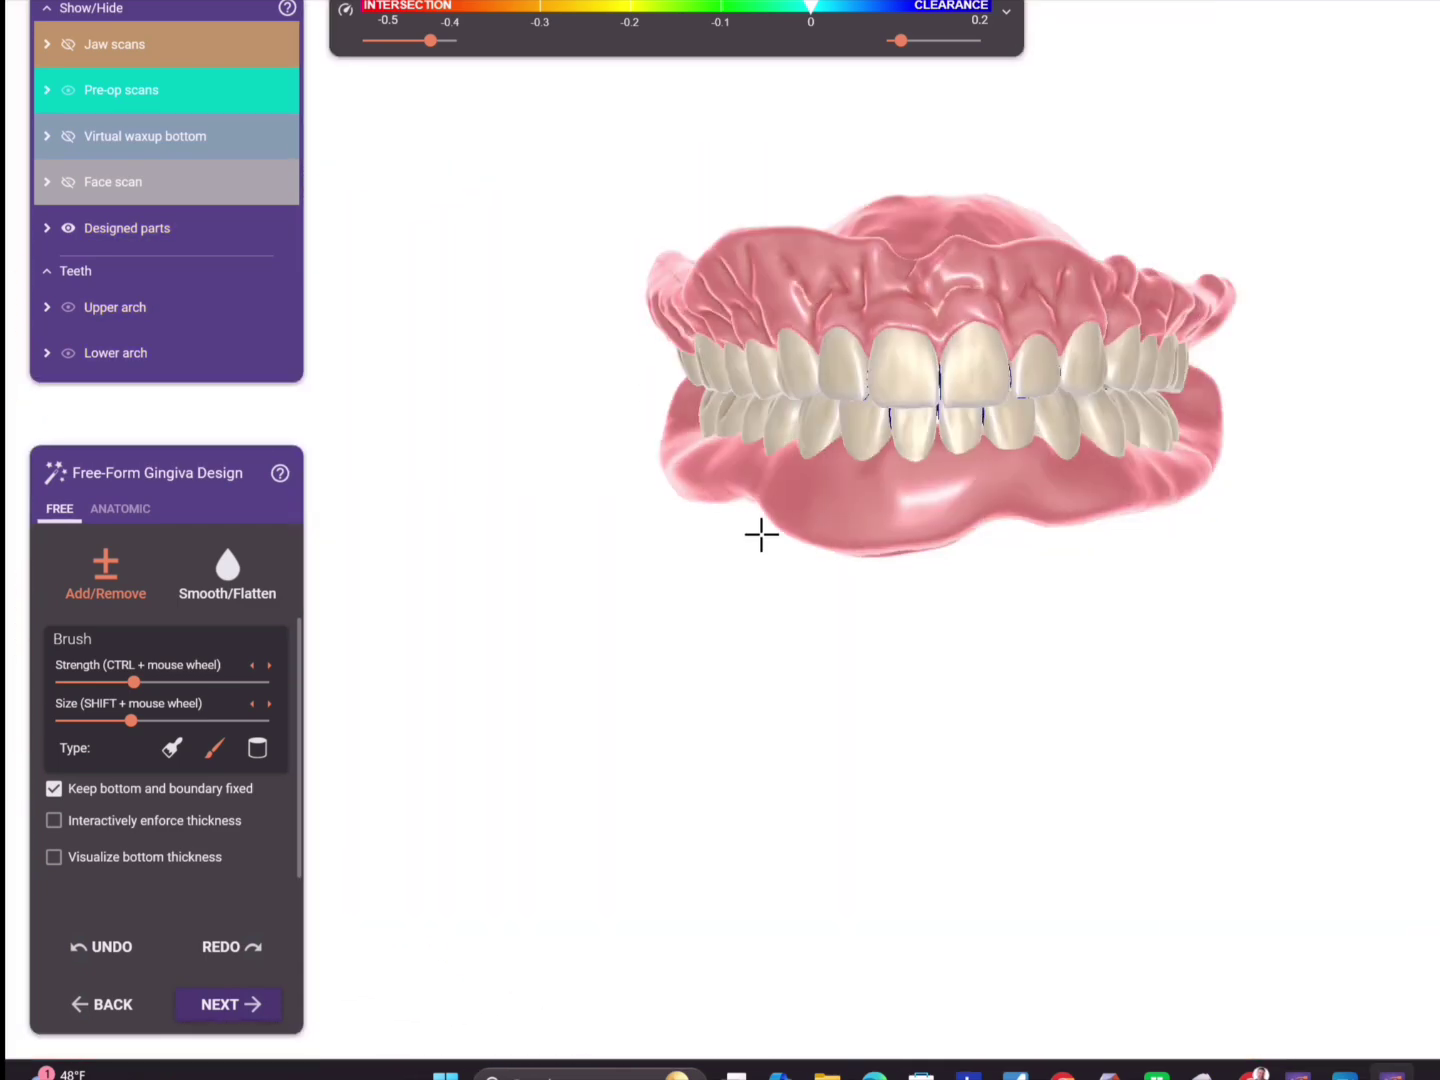
scroll(761, 535, "up", 3)
left_click(121, 508)
left_click(220, 606)
scroll(727, 307, "up", 2)
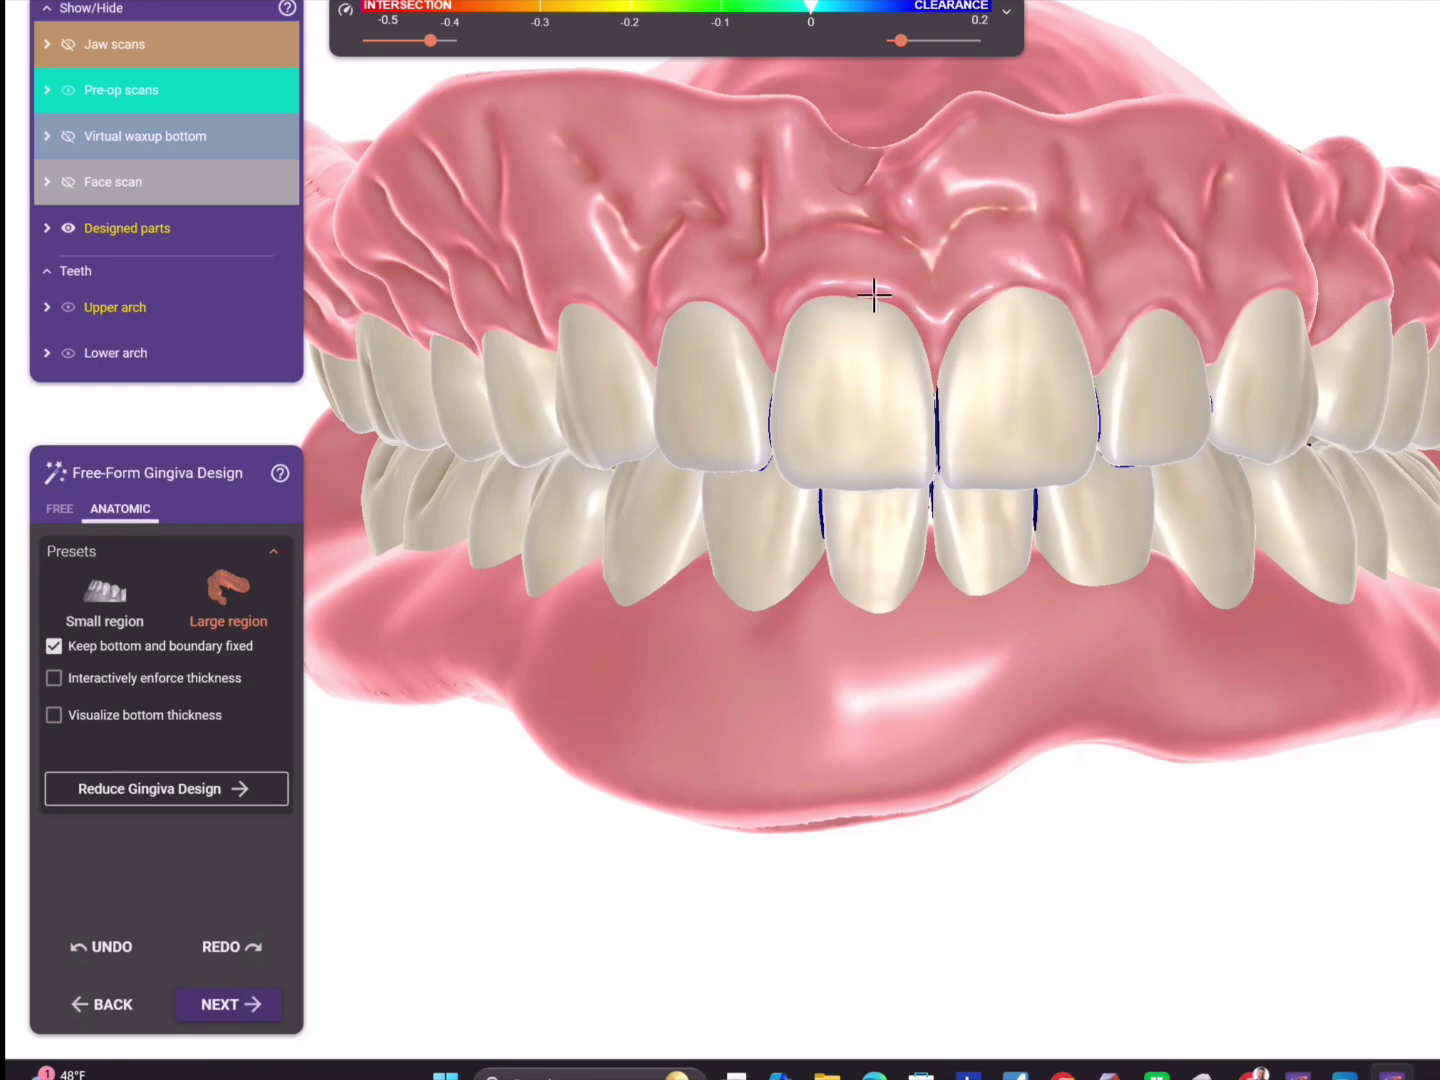
left_click(103, 599)
scroll(986, 396, "down", 3)
mouse_move(986, 395)
right_mouse_down()
mouse_move(750, 675)
mouse_move(76, 514)
right_mouse_up()
- Sculpt root contours into the outer gingiva of the lower arch with the Add/Remove brush at a higher strength
left_click(69, 510)
scroll(702, 648, "up", 3)
scroll(716, 646, "up", 2)
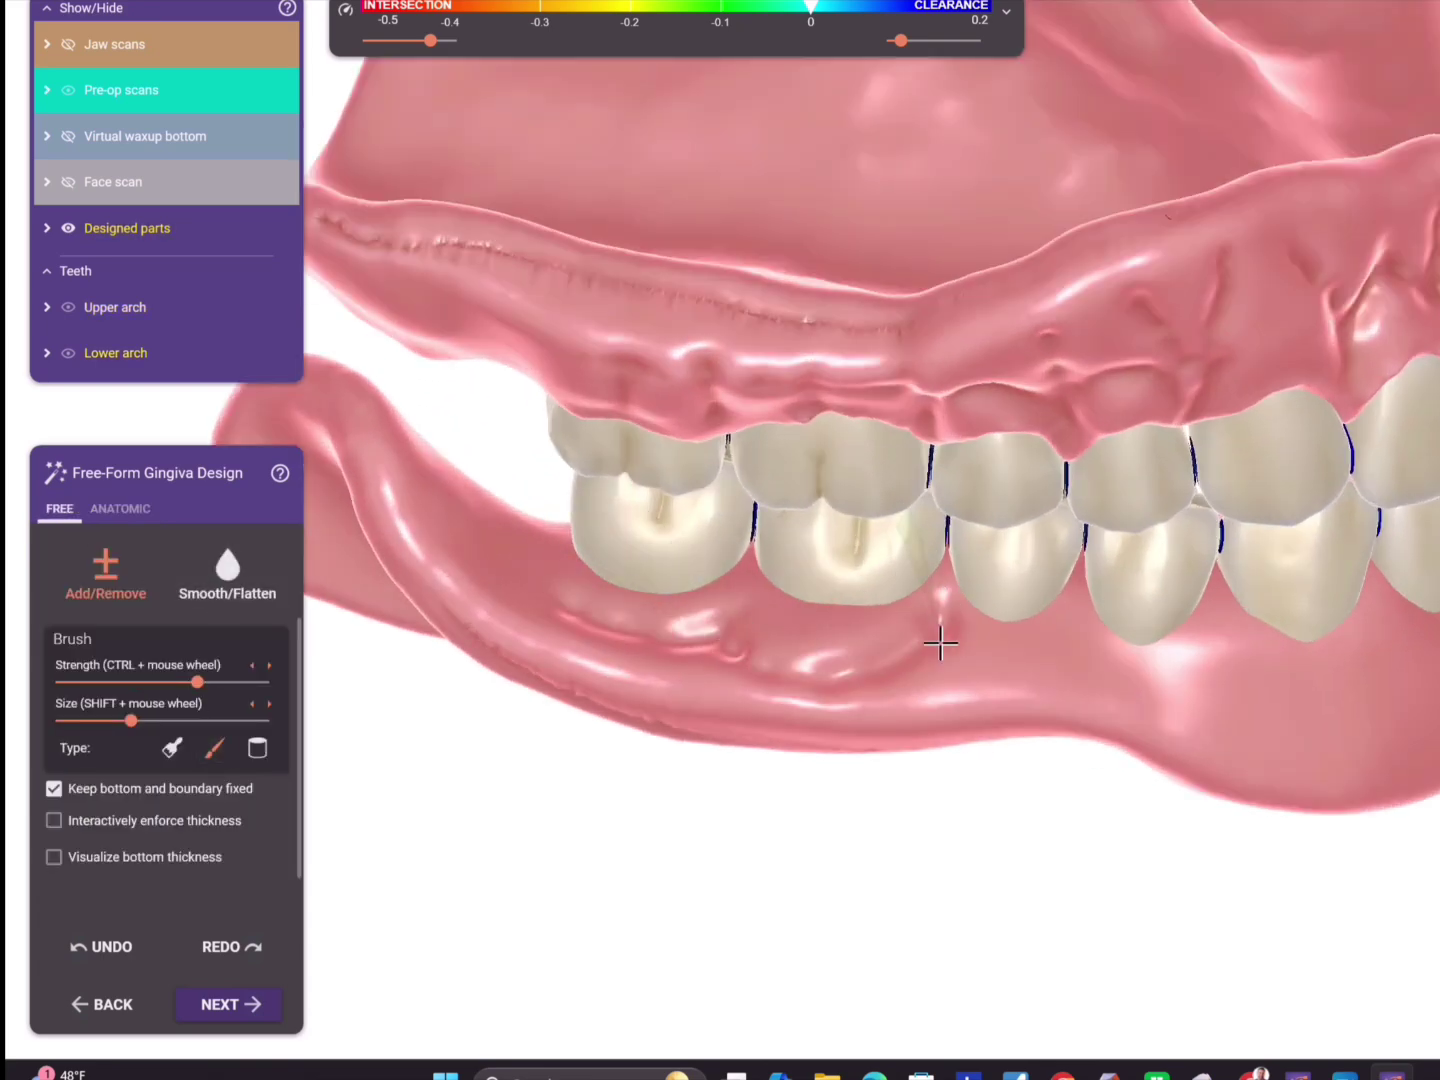
right_click_drag(1135, 682, 1068, 766)
right_click_drag(1111, 662, 1072, 588)
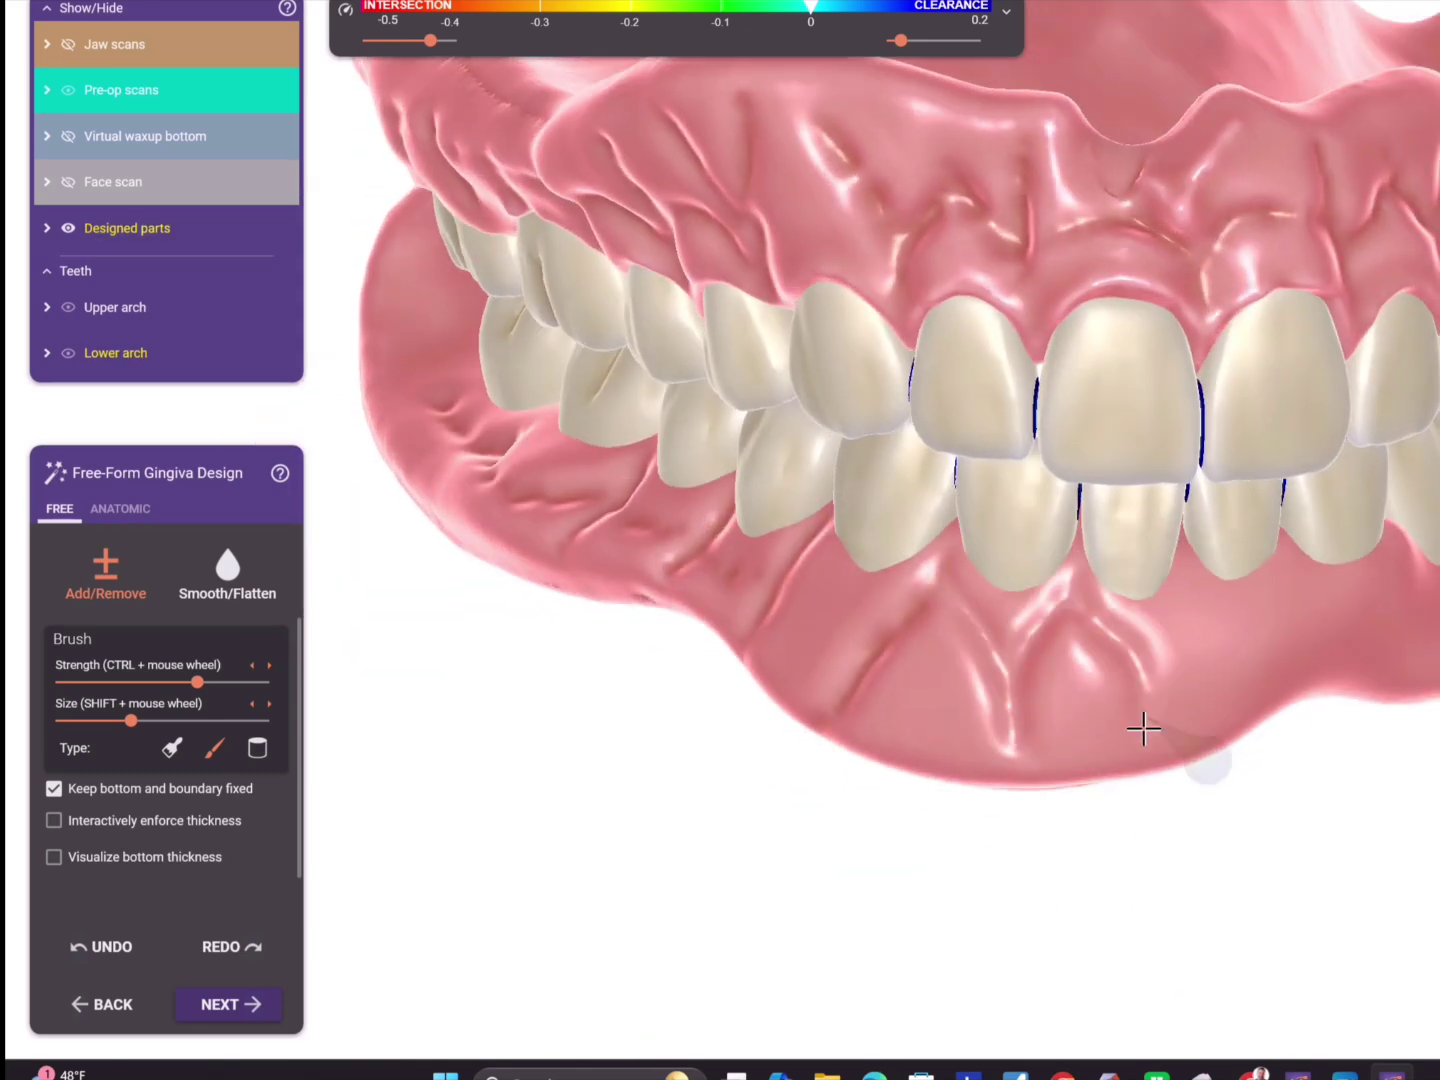
right_click_drag(1158, 693, 1106, 583)
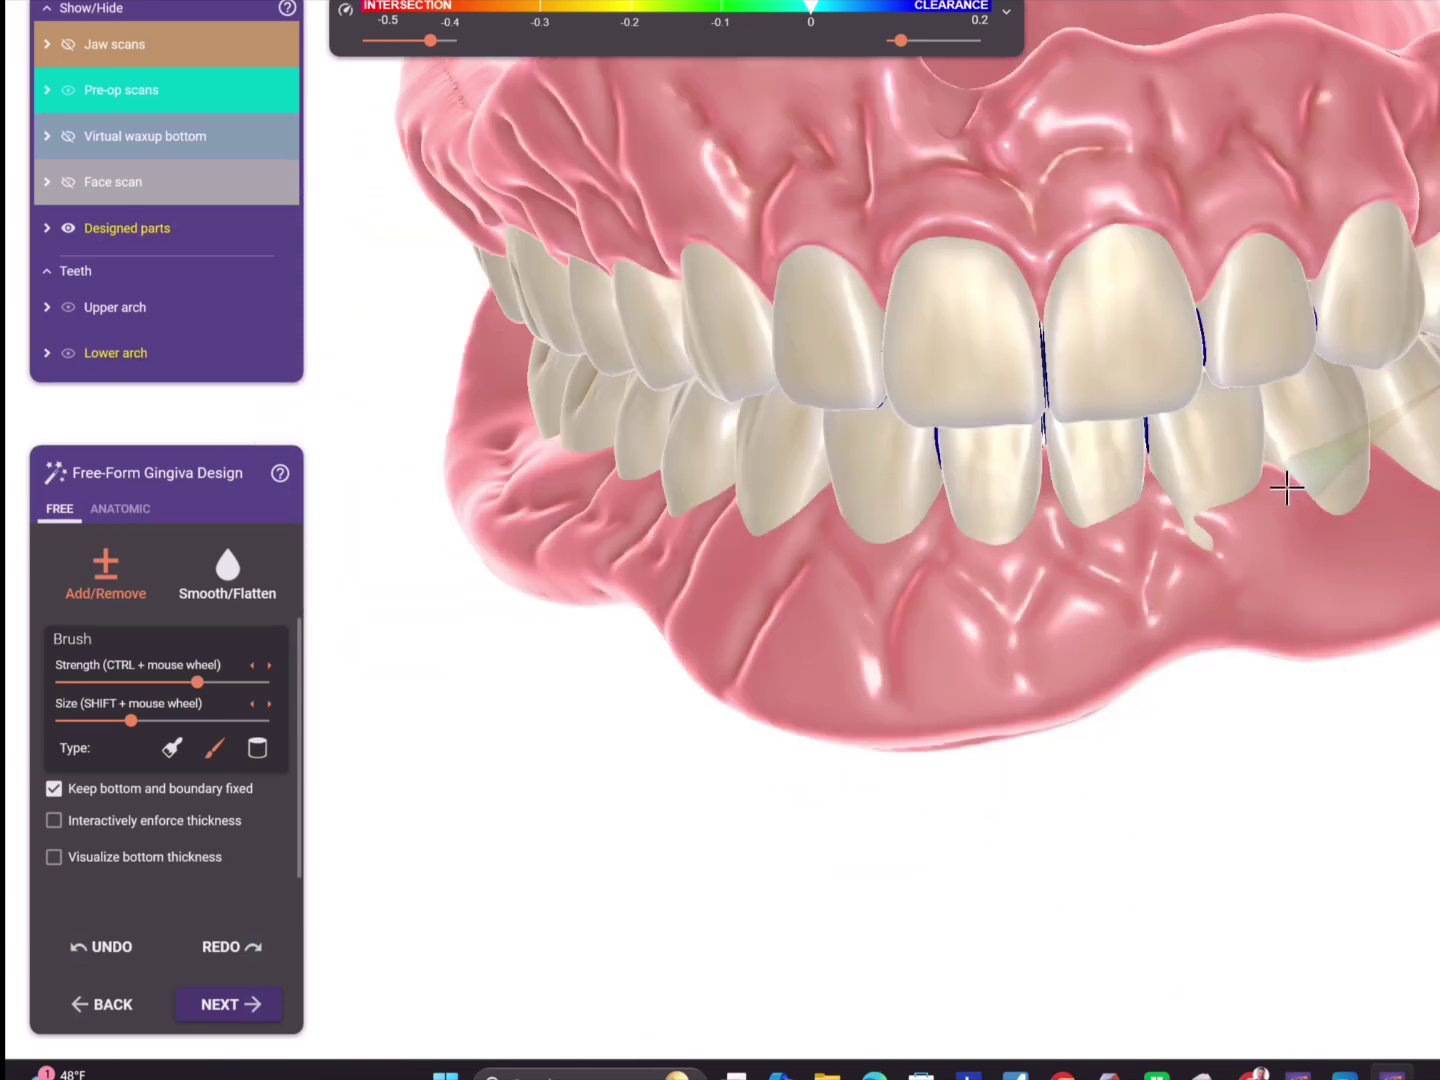
right_click_drag(1237, 584, 1145, 594)
right_click_drag(1156, 444, 1105, 575)
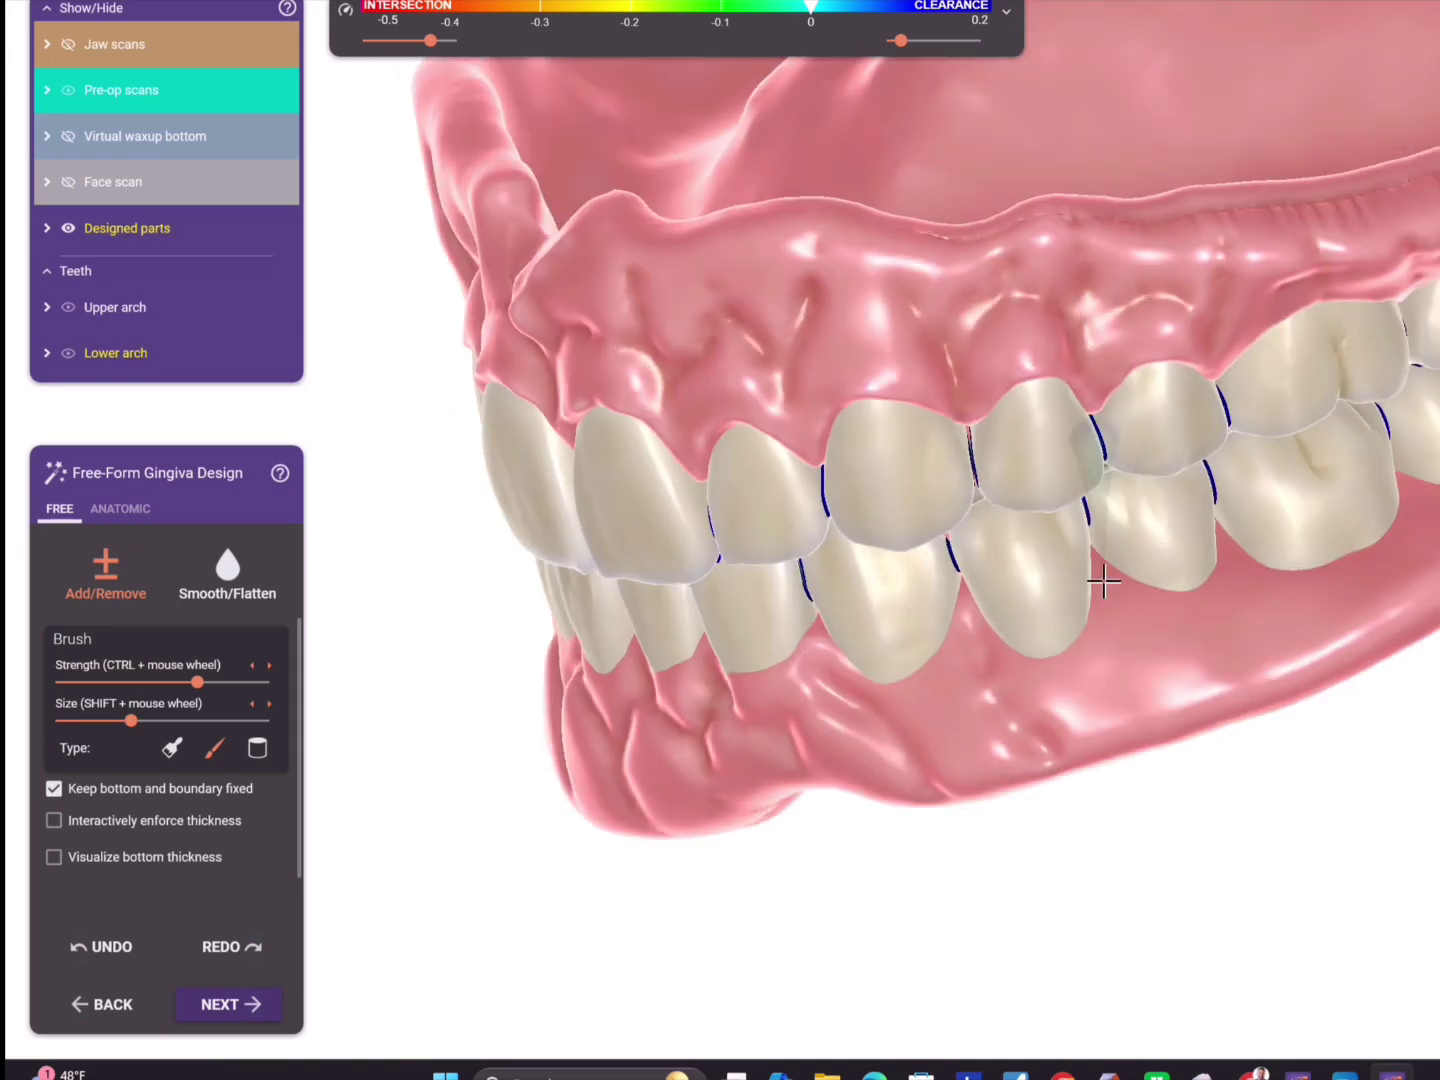
right_click_drag(1310, 520, 1050, 640)
- Refine the sculpted lower gingiva with the anatomic Large region and Small region presets
left_click(121, 509)
left_click(229, 595)
mouse_move(1146, 550)
right_mouse_down()
mouse_move(1105, 682)
mouse_move(1155, 524)
mouse_move(1129, 520)
right_mouse_up()
left_click(102, 589)
scroll(750, 495, "down", 4)
right_click_drag(749, 495, 1075, 638)
scroll(1030, 550, "up", 4)
scroll(1073, 495, "down", 3)
right_click_drag(1073, 495, 1084, 455)
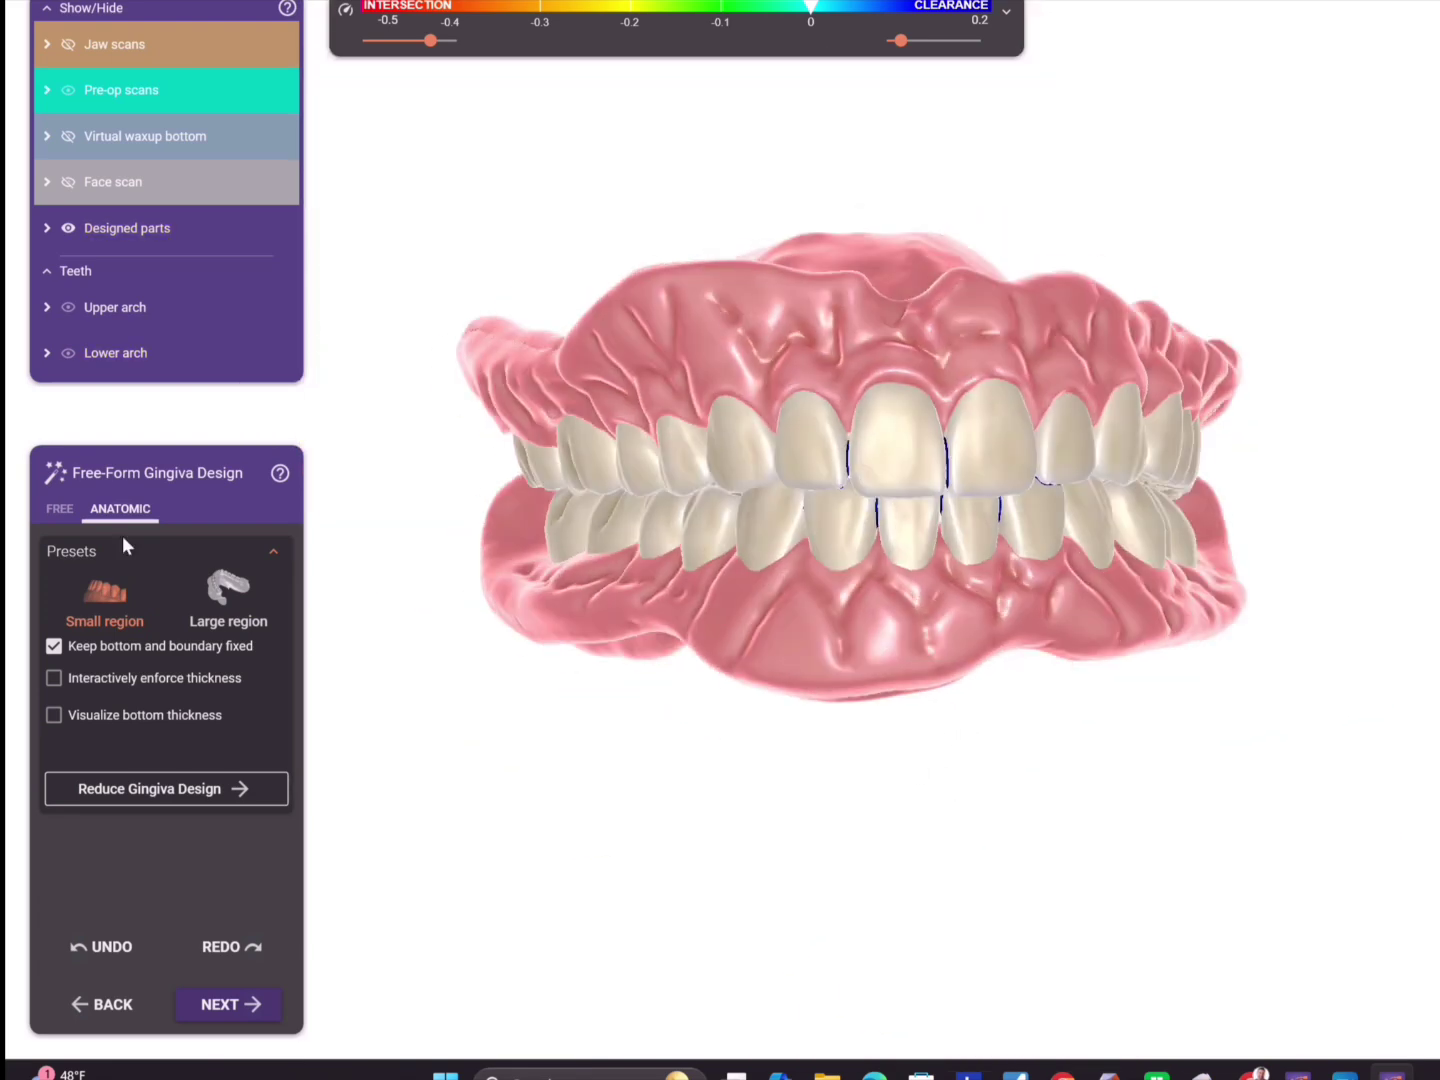
- Touch up the gingiva with the free brush and the Small region preset, and finish free-forming to reach tooth pocket adaptation
left_click(62, 509)
right_click_drag(400, 600, 590, 679)
right_click_drag(856, 427, 1436, 540)
left_click(122, 508)
scroll(1003, 519, "up", 3)
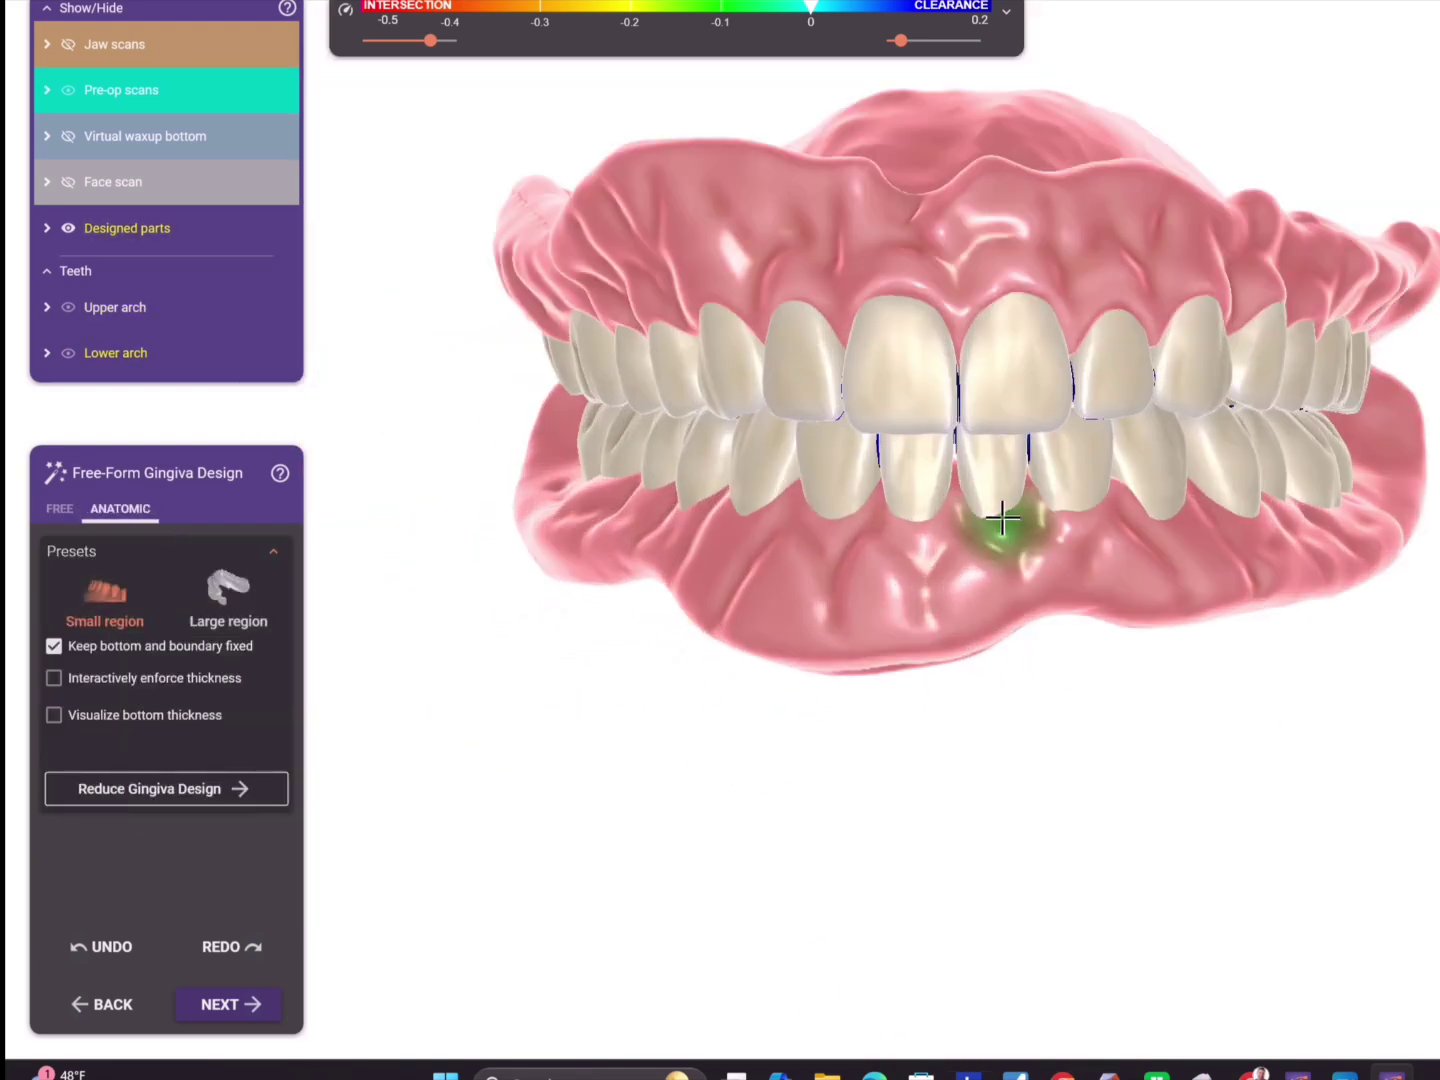
scroll(1182, 684, "down", 2)
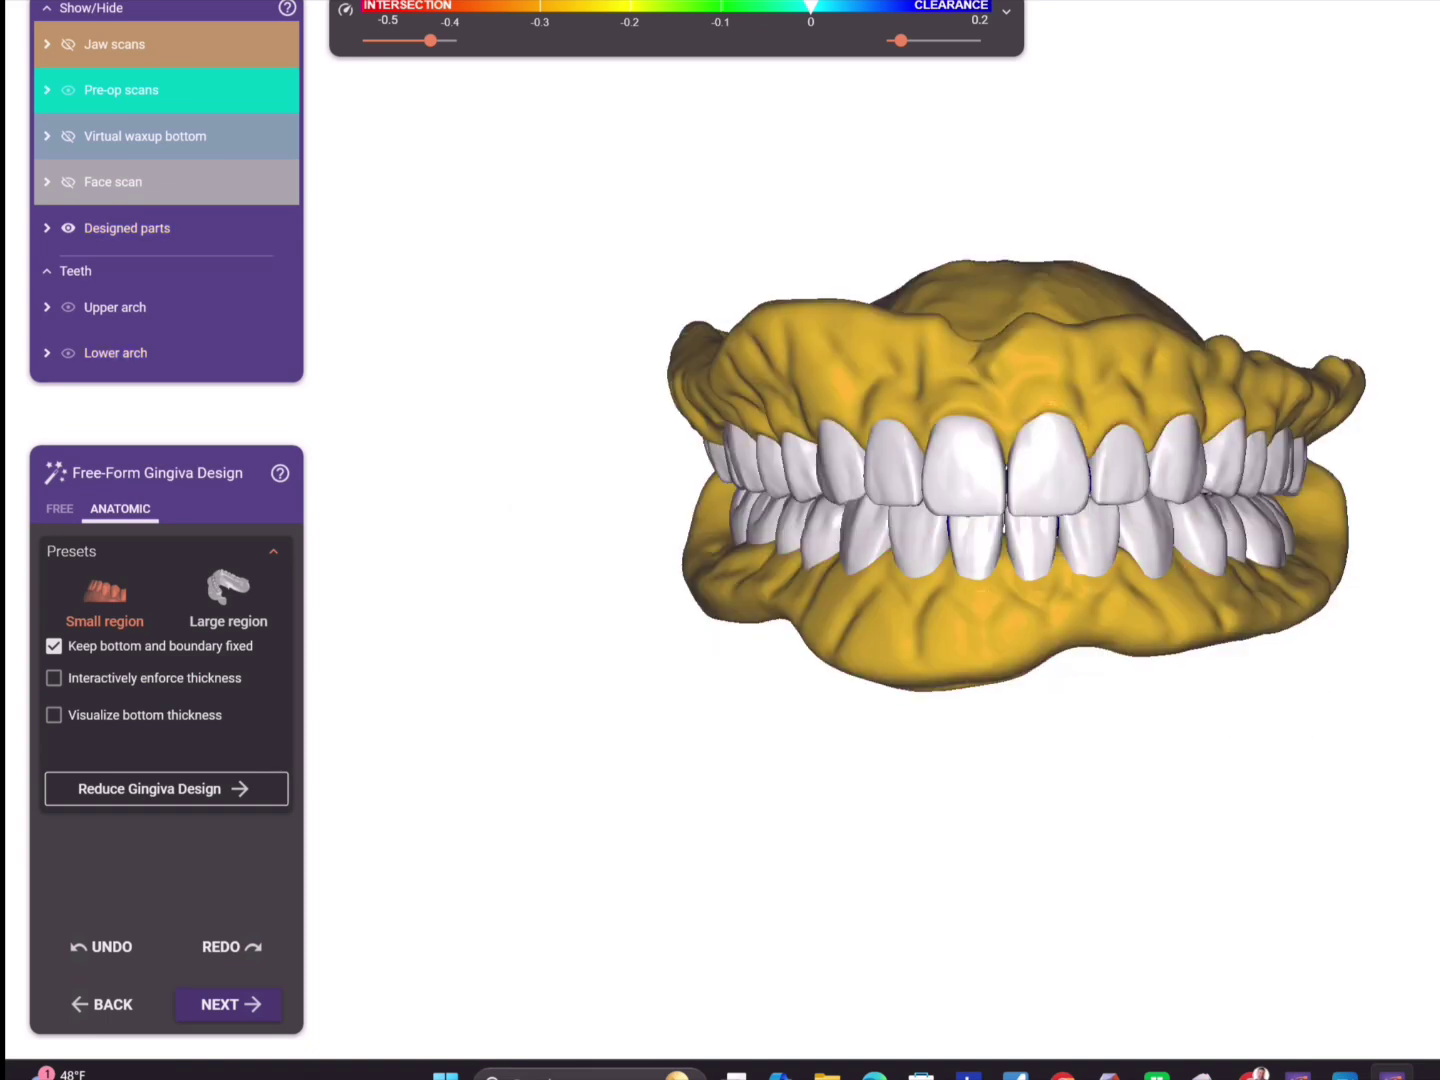
left_click(229, 1003)
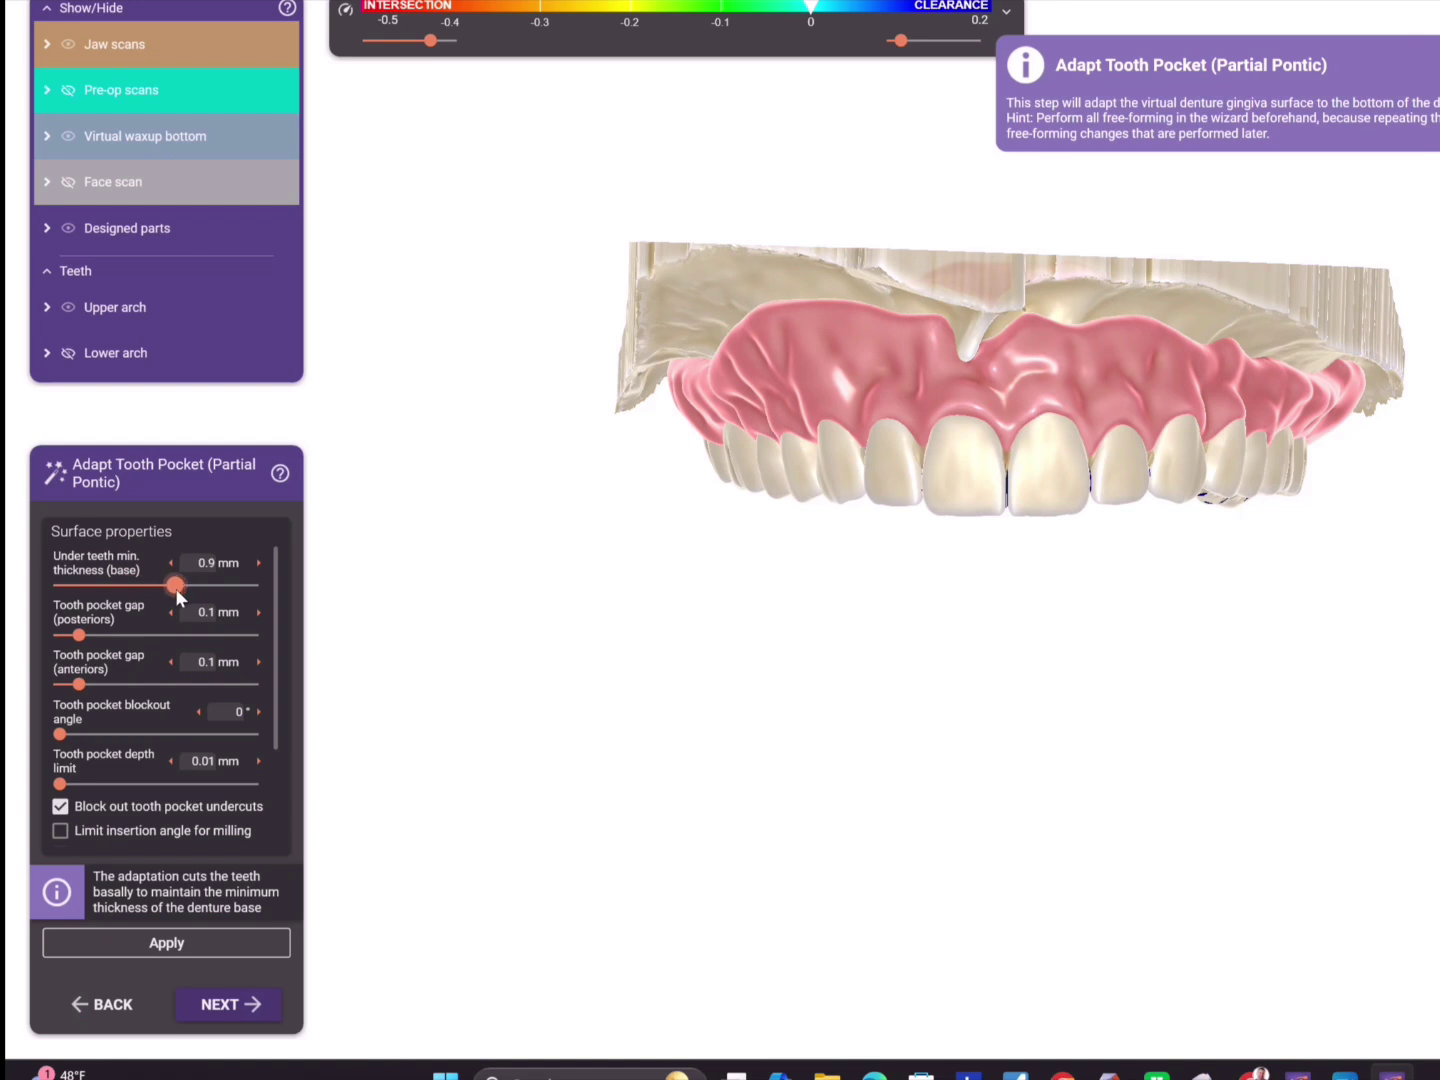
- Adapt the upper tooth pockets with 1 mm minimum thickness under the teeth and 0.2 mm gaps for posteriors and anteriors
left_click(97, 635)
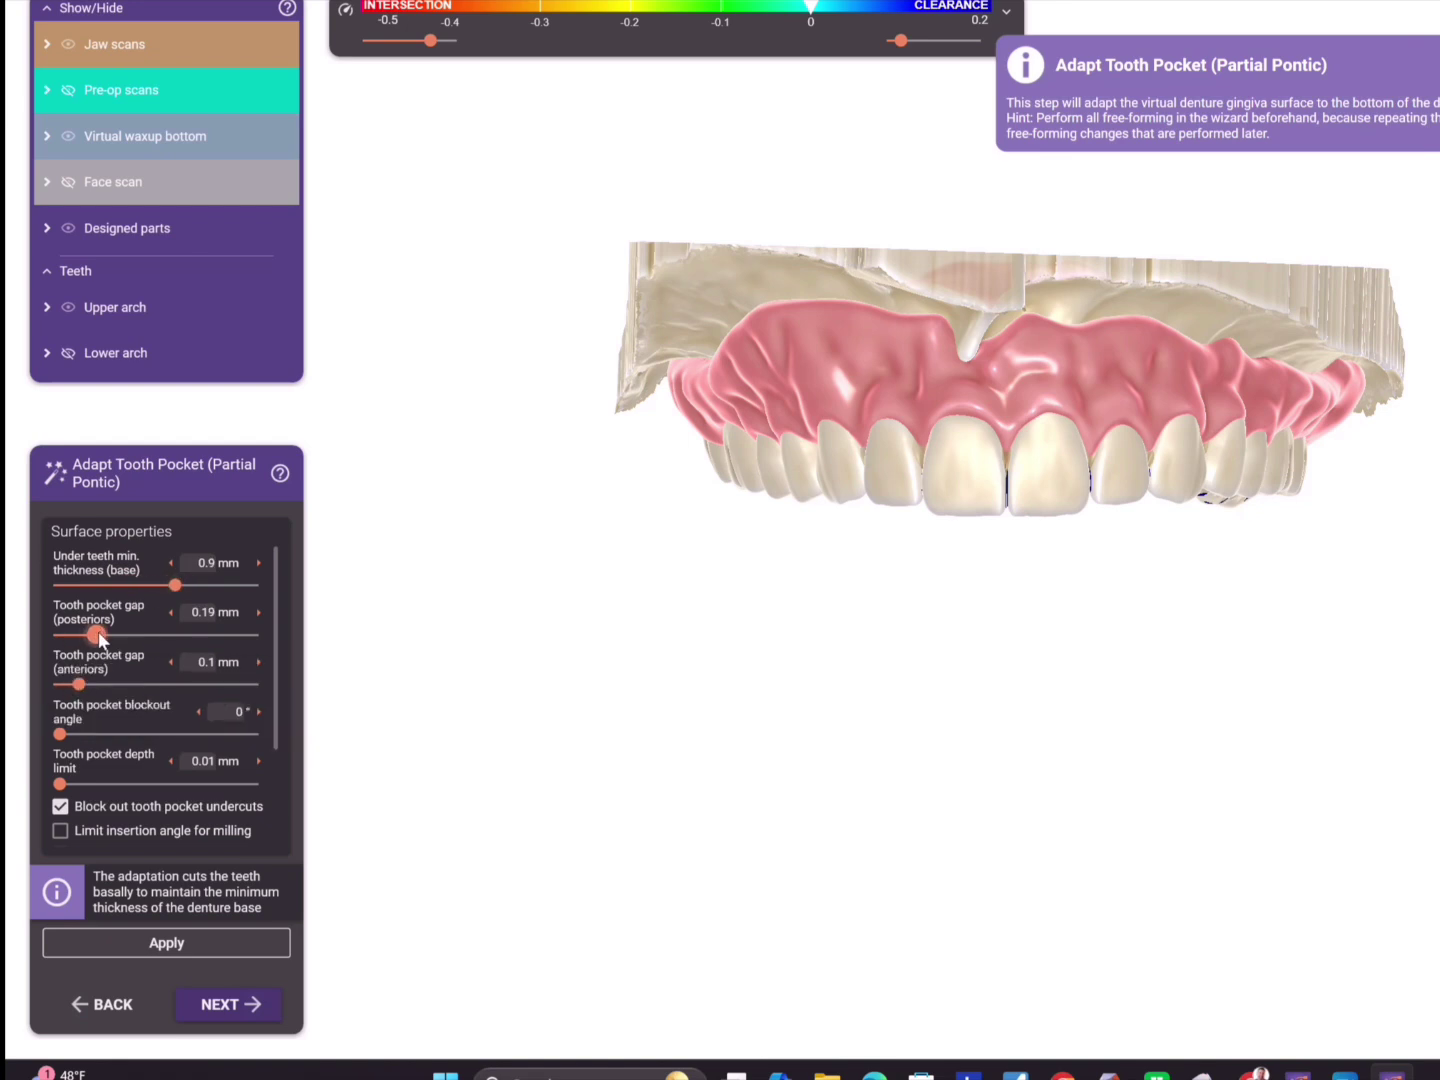
left_click(260, 564)
left_click(234, 1006)
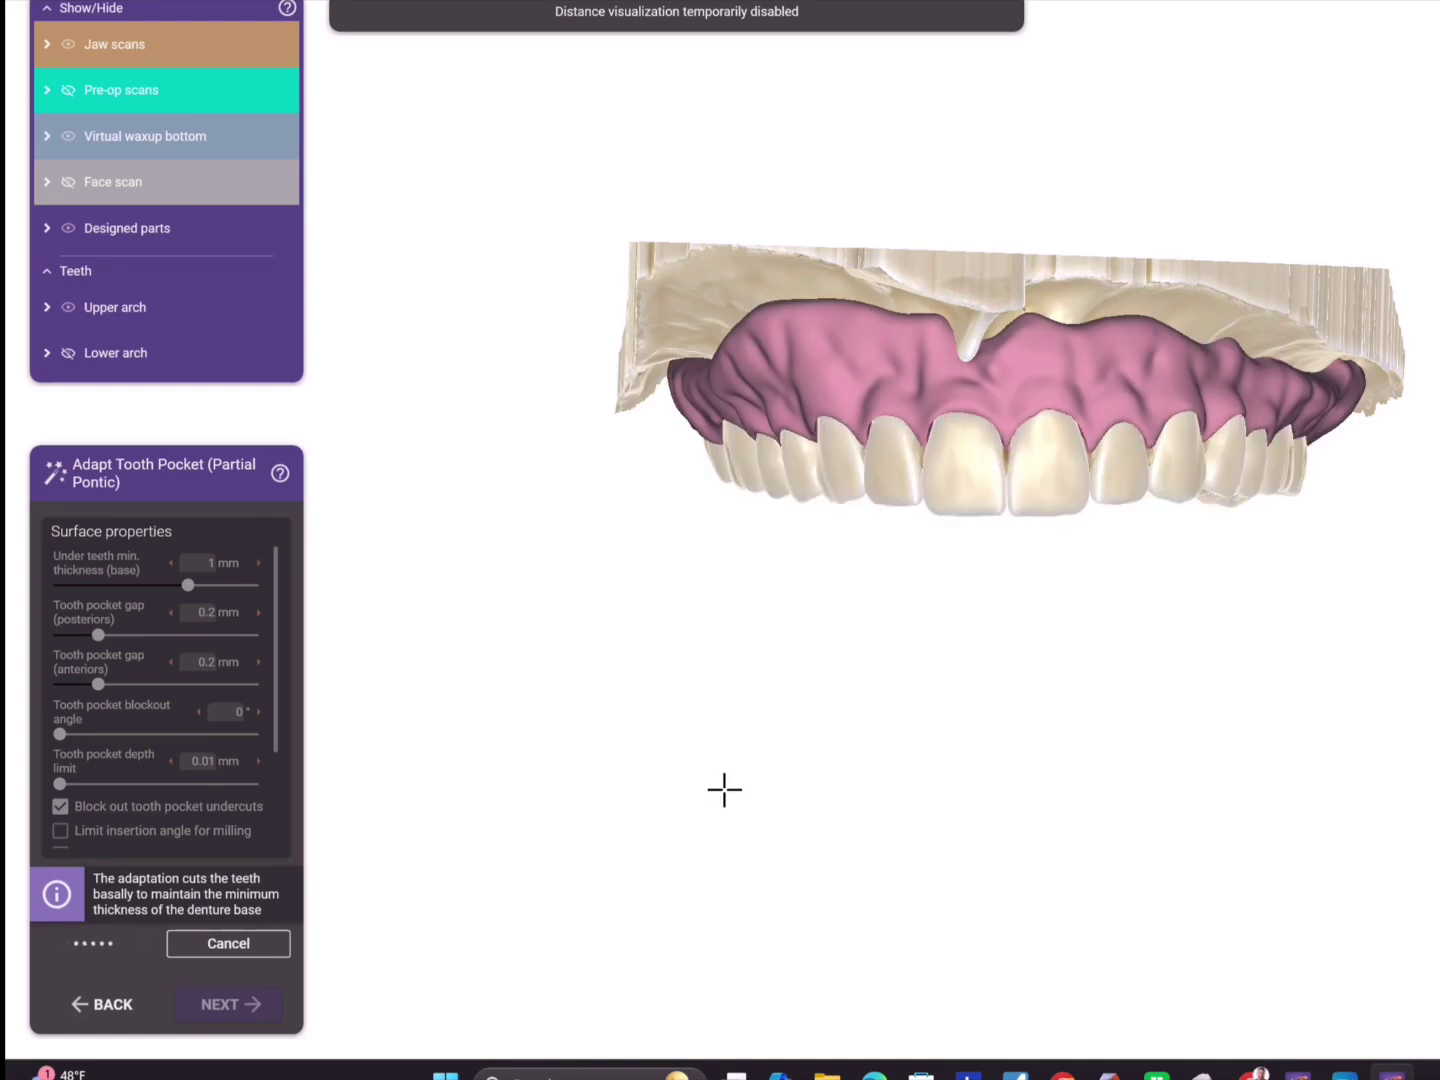
right_click_drag(772, 700, 830, 560)
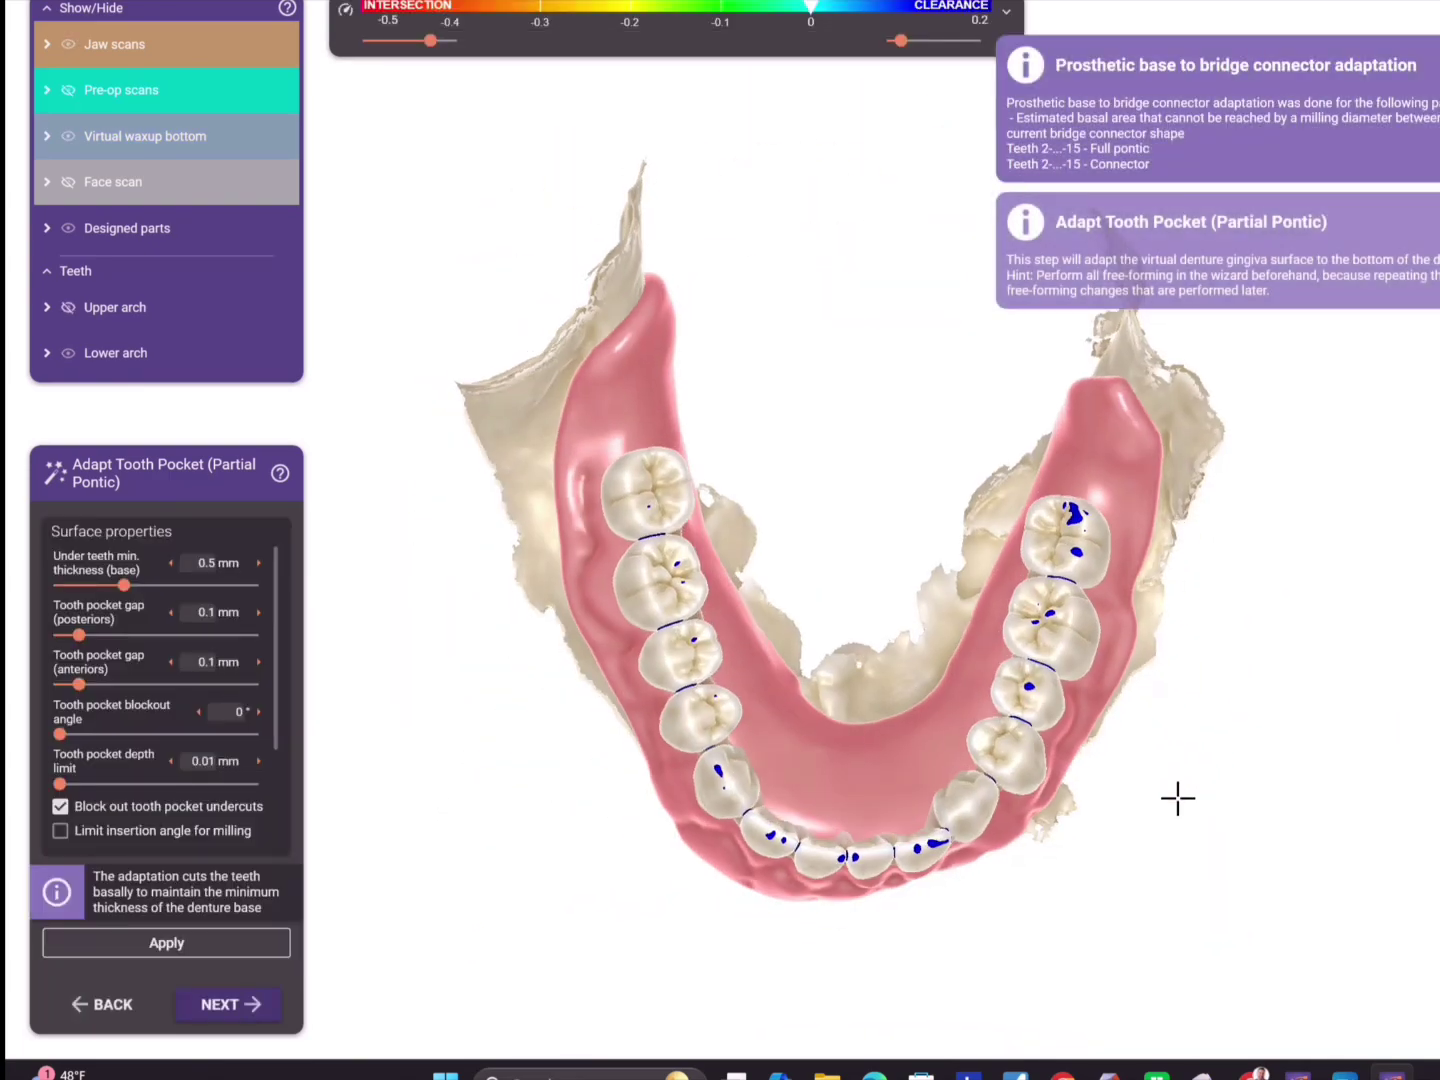
- Adapt the lower tooth pockets with 1 mm minimum thickness under the teeth and 0.2 mm posterior and anterior gaps
left_click(258, 562)
left_click(258, 563)
left_click(257, 563)
left_click(258, 612)
left_click(258, 662)
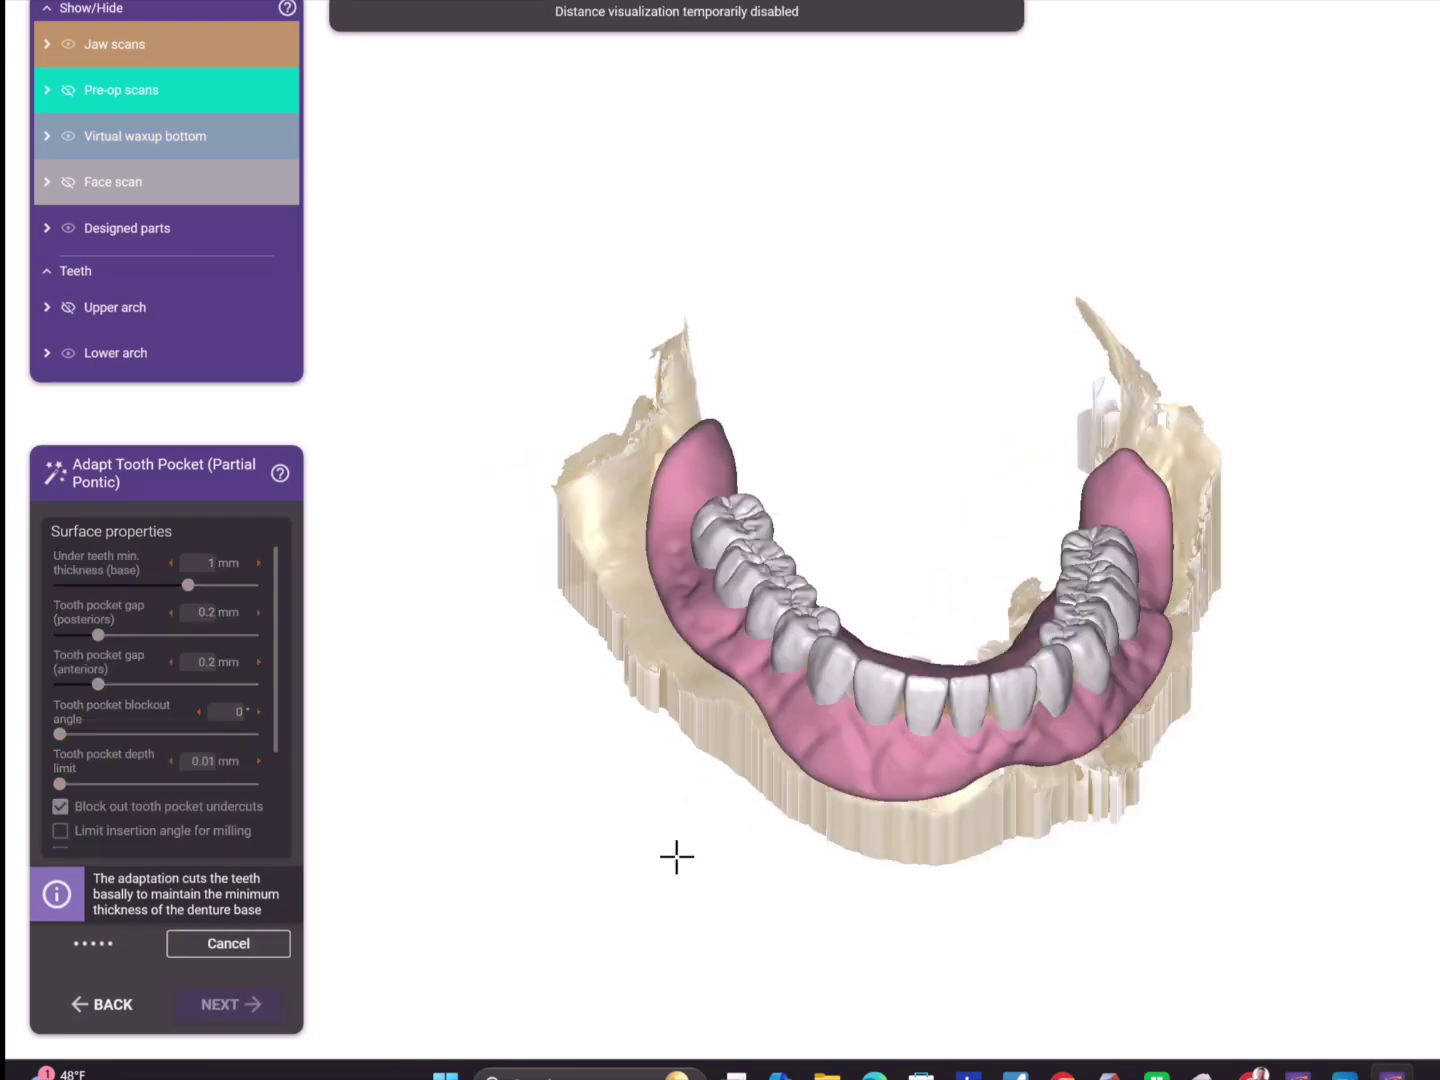
- Show the Smile.ply face scan to review the denture in the patient's smile
left_click(230, 190)
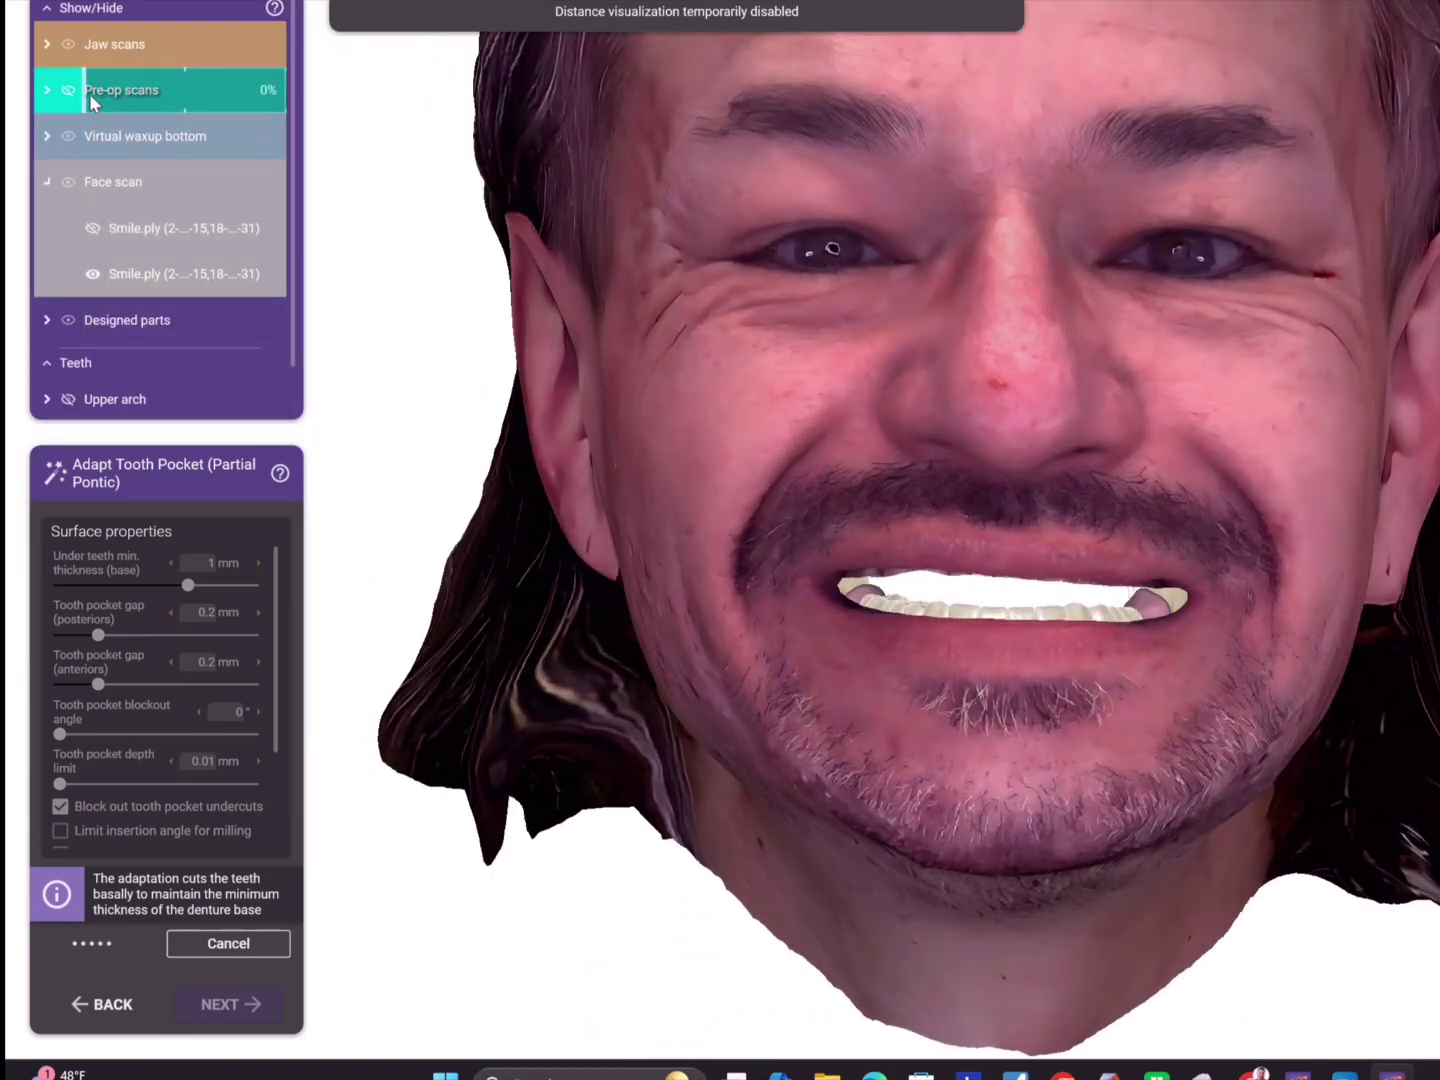
scroll(59, 401, "down", 1)
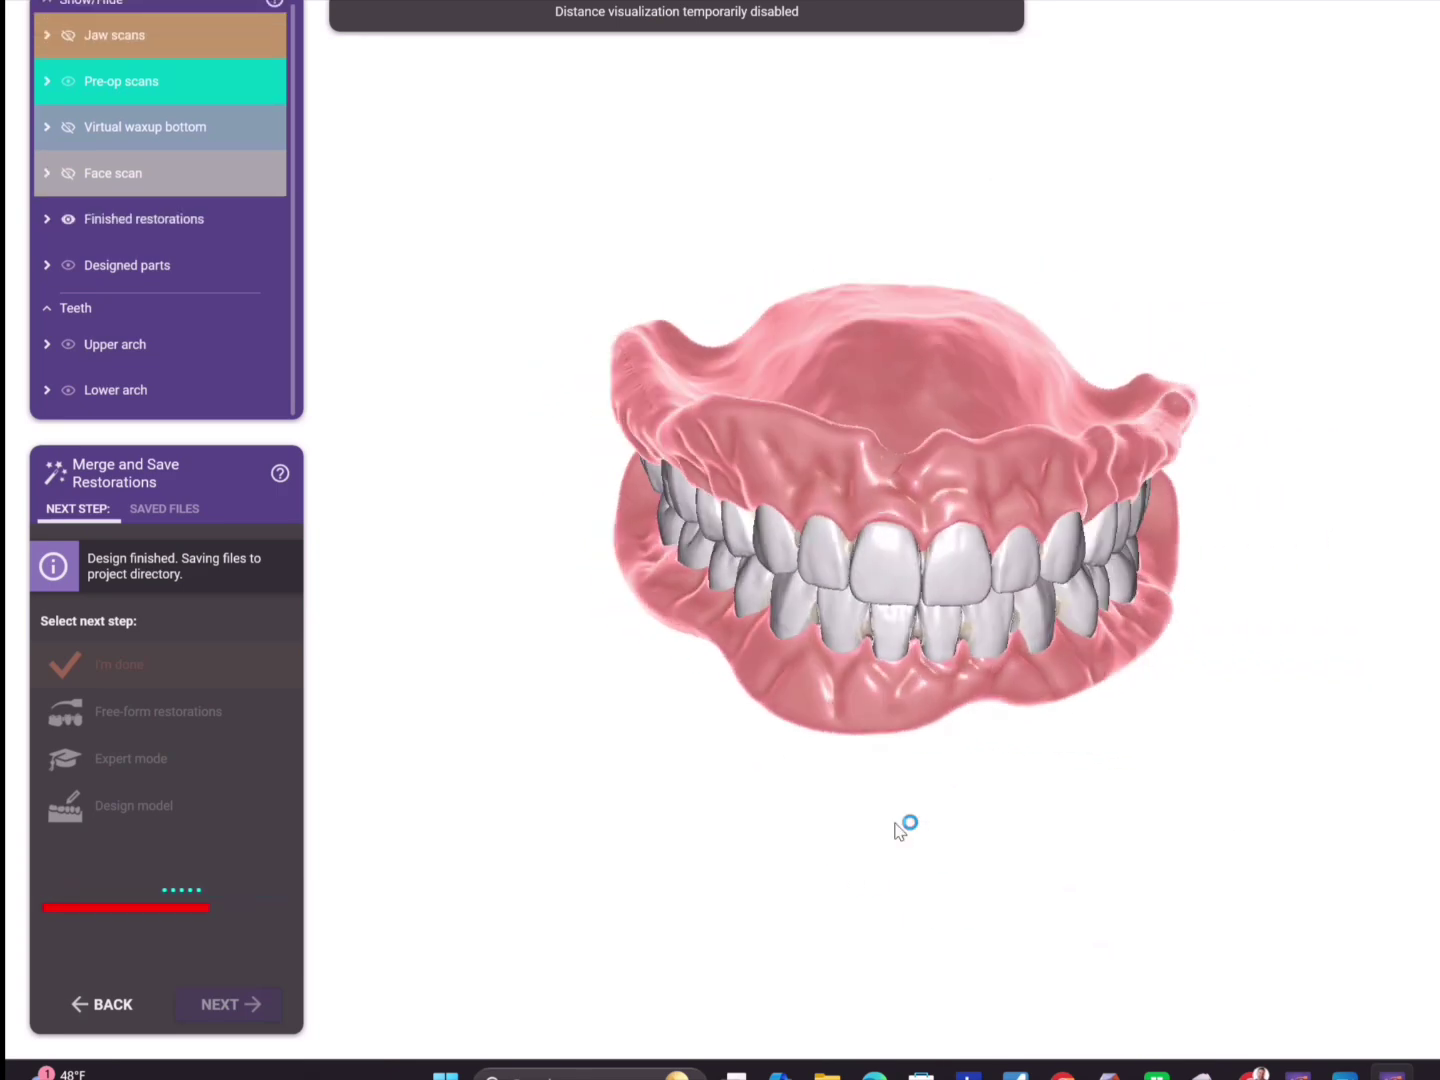
- Return to free-forming the adapted base with the free brush, with the bottom and boundary unlocked and bottom thickness visualization off
left_click(197, 650)
left_click(755, 583)
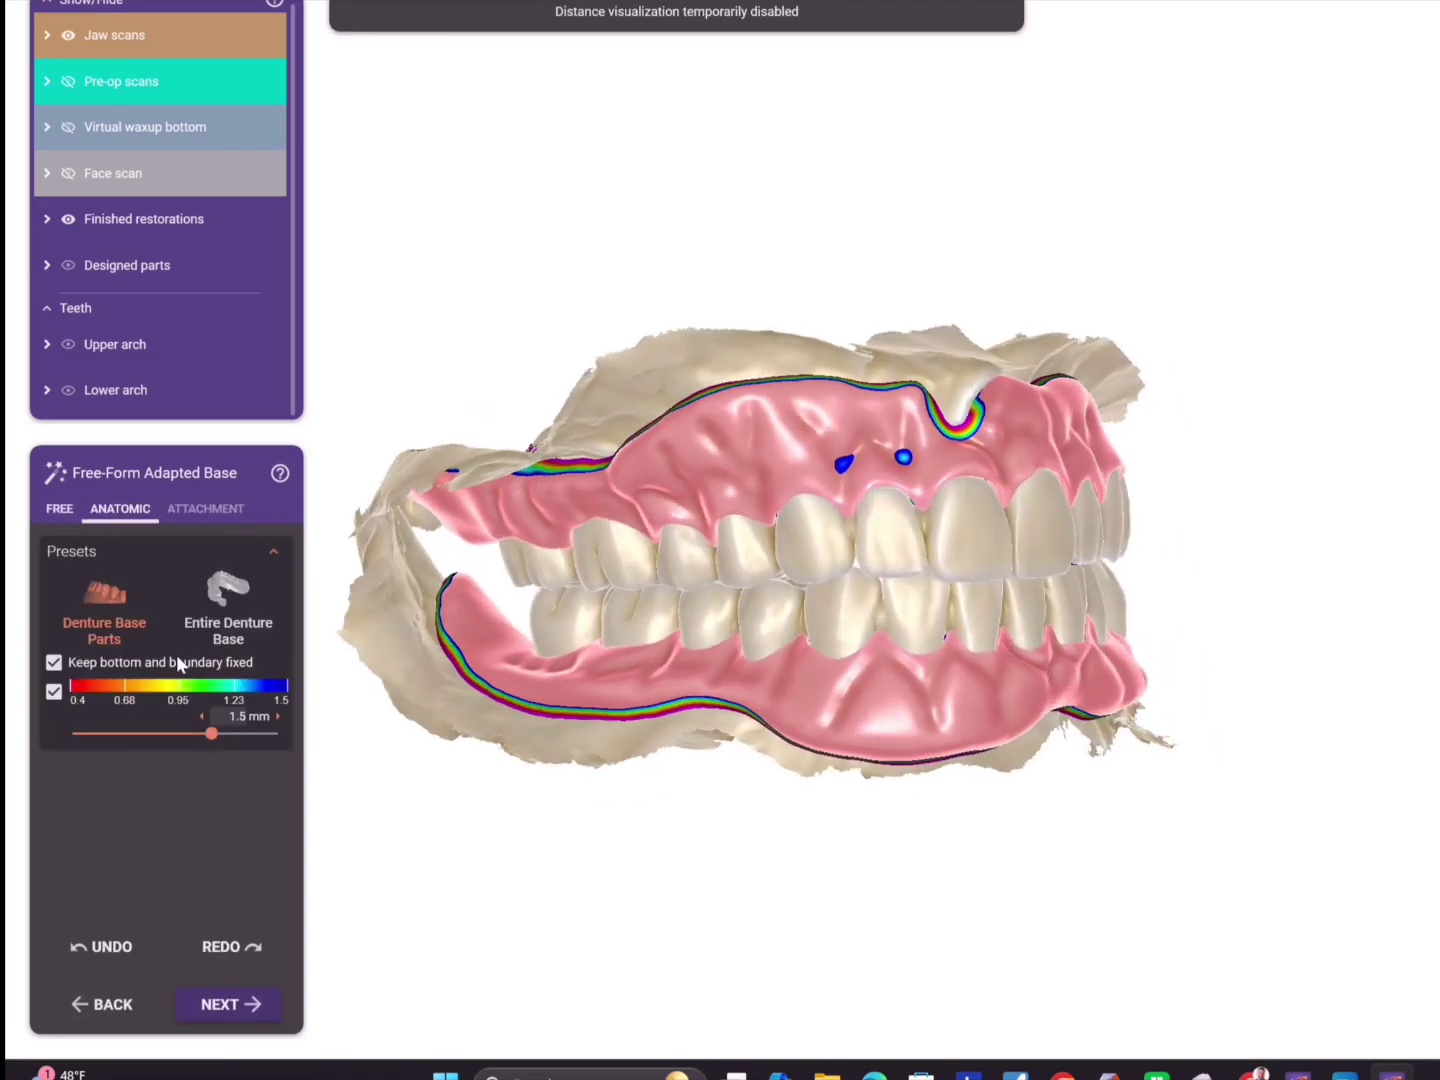
left_click(58, 508)
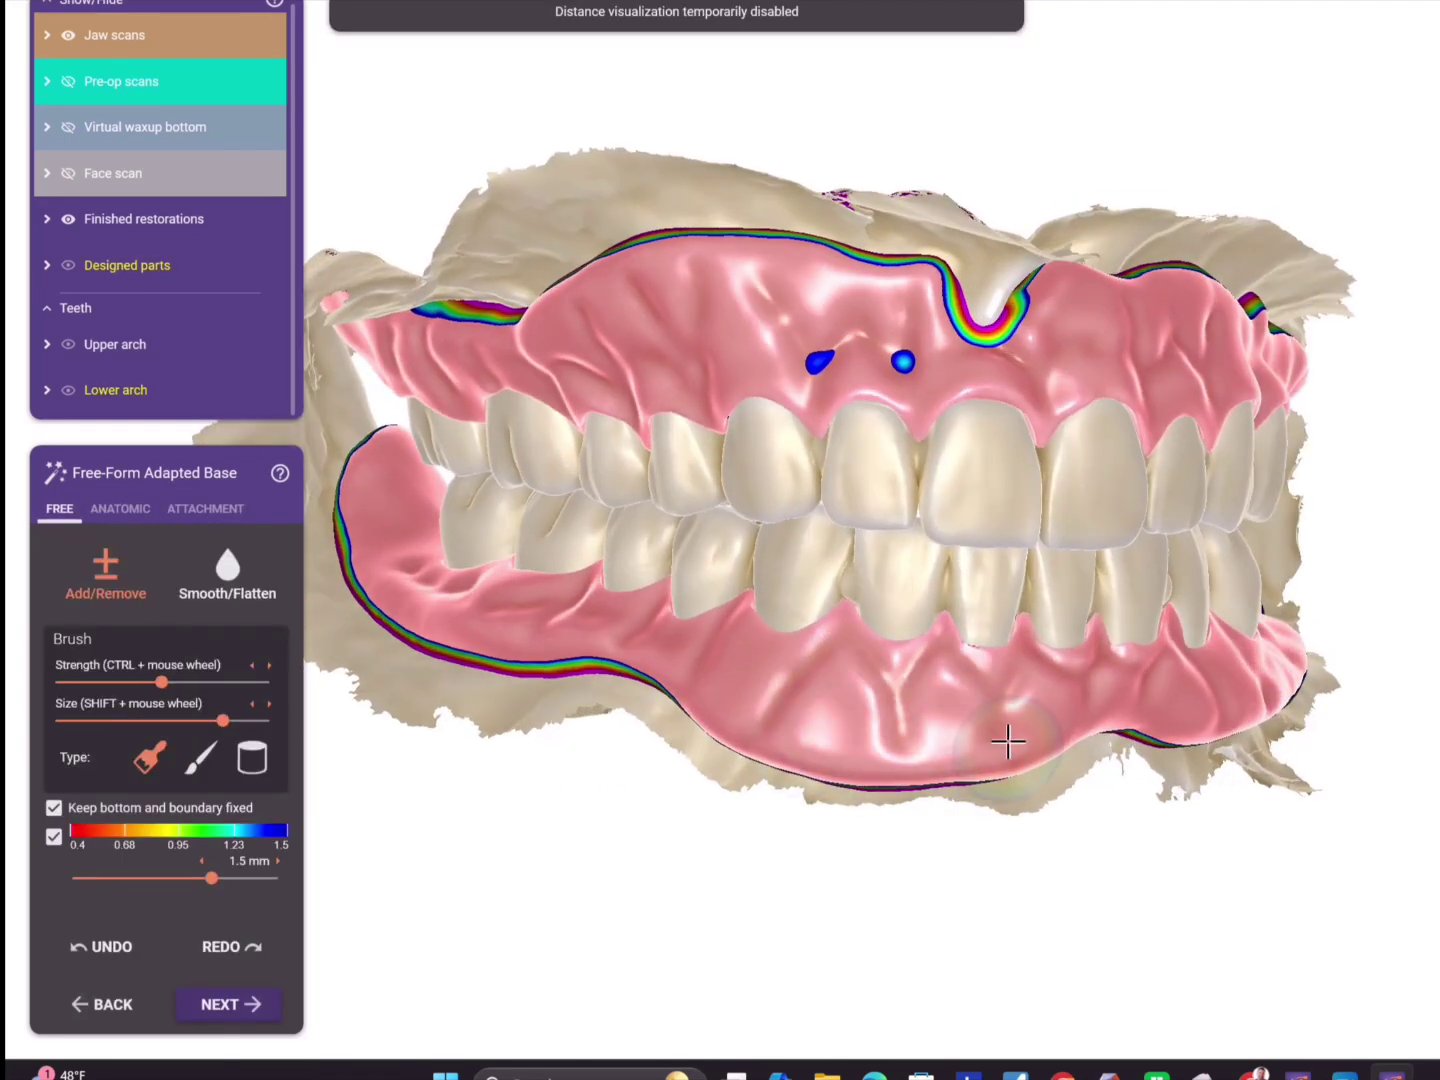
right_click_drag(1140, 697, 1076, 715)
right_click_drag(808, 776, 1160, 720)
left_click(54, 808)
left_click(54, 836)
- Switch the distance visualization from contact areas to distance to scan data, with a 0.01 mm minimum
left_click(955, 70)
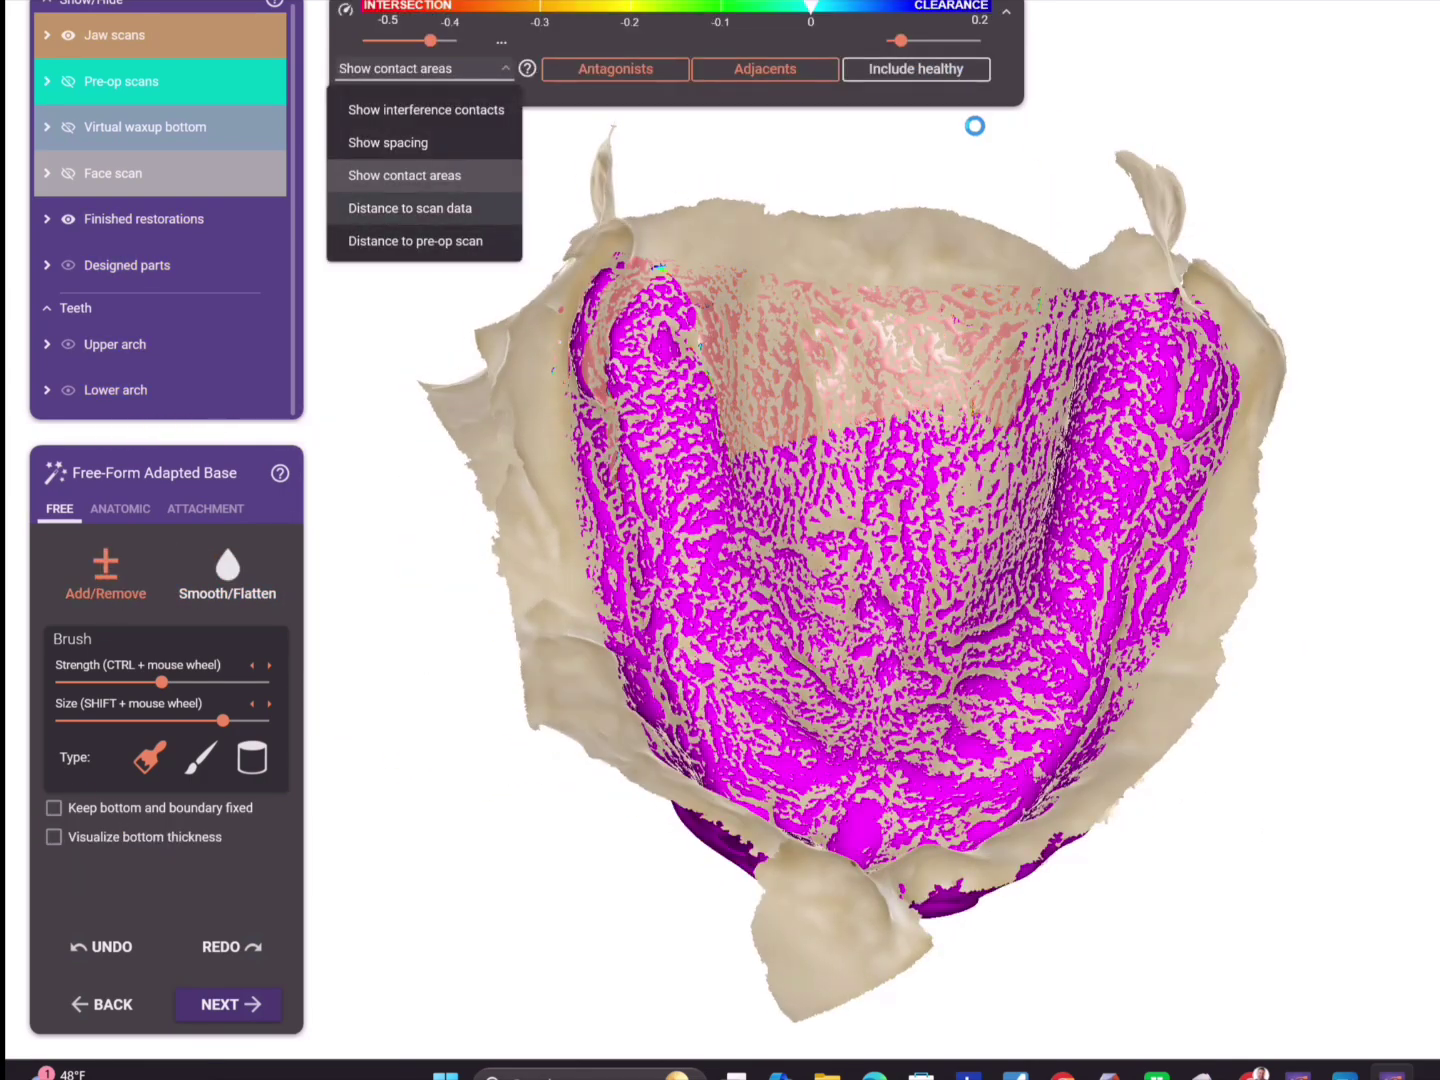
left_click(425, 208)
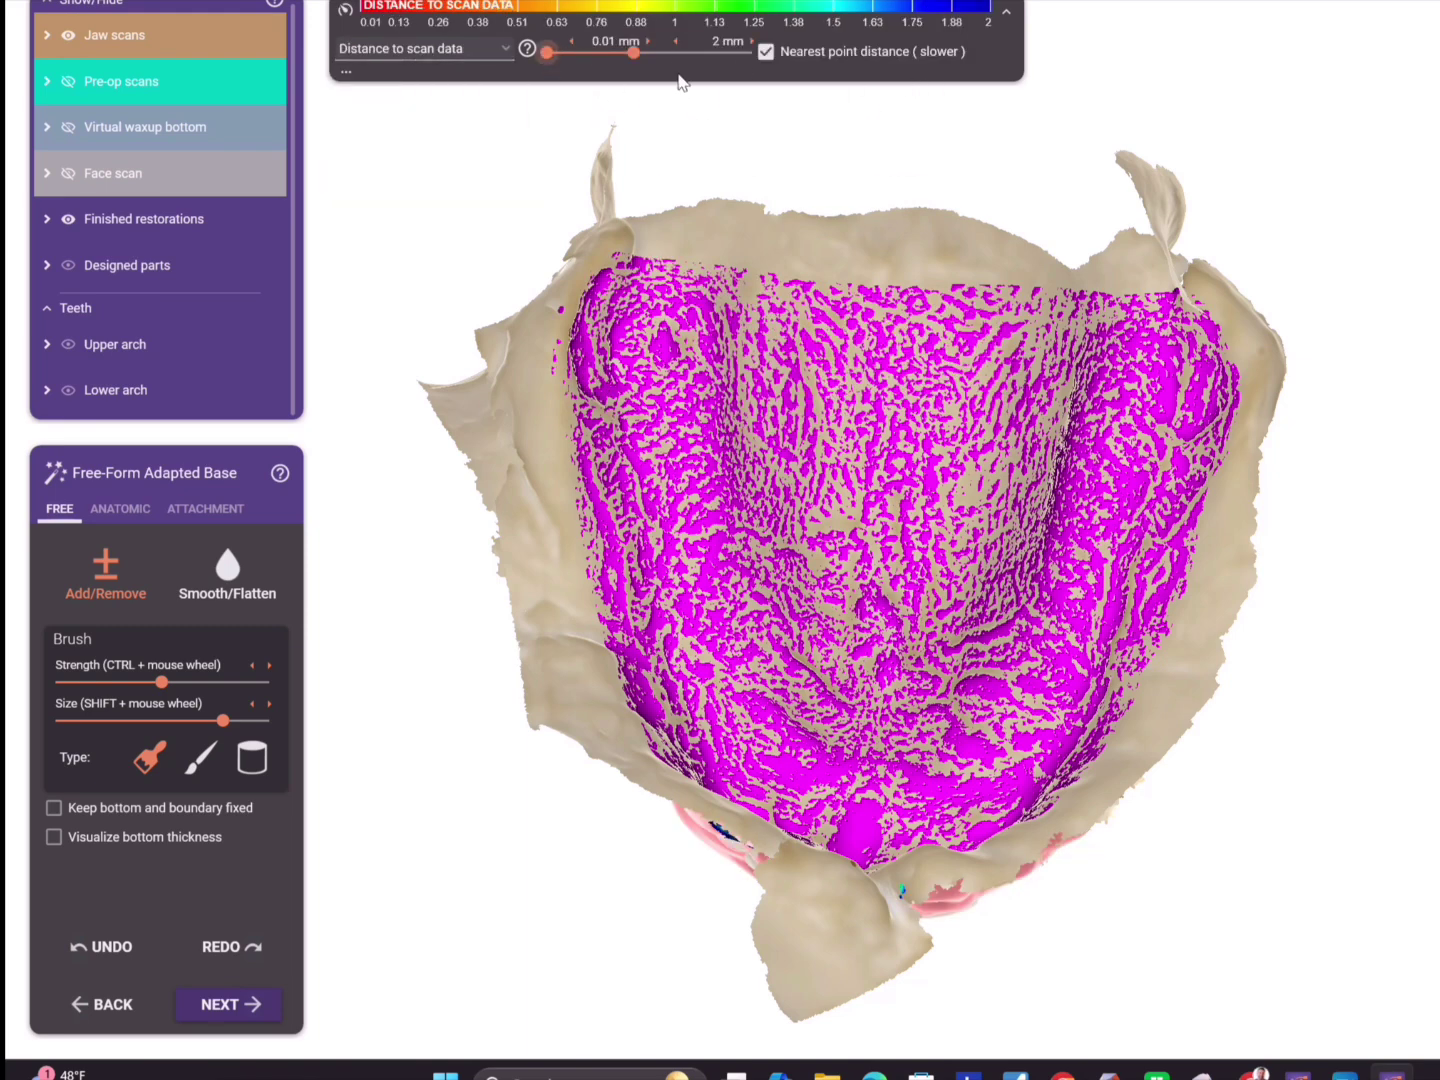
left_click_drag(509, 59, 500, 62)
- Build up the posterior palatal seal and side borders on the upper denture base's tissue side with the Add/Remove brush
left_click(685, 222, "ctrl")
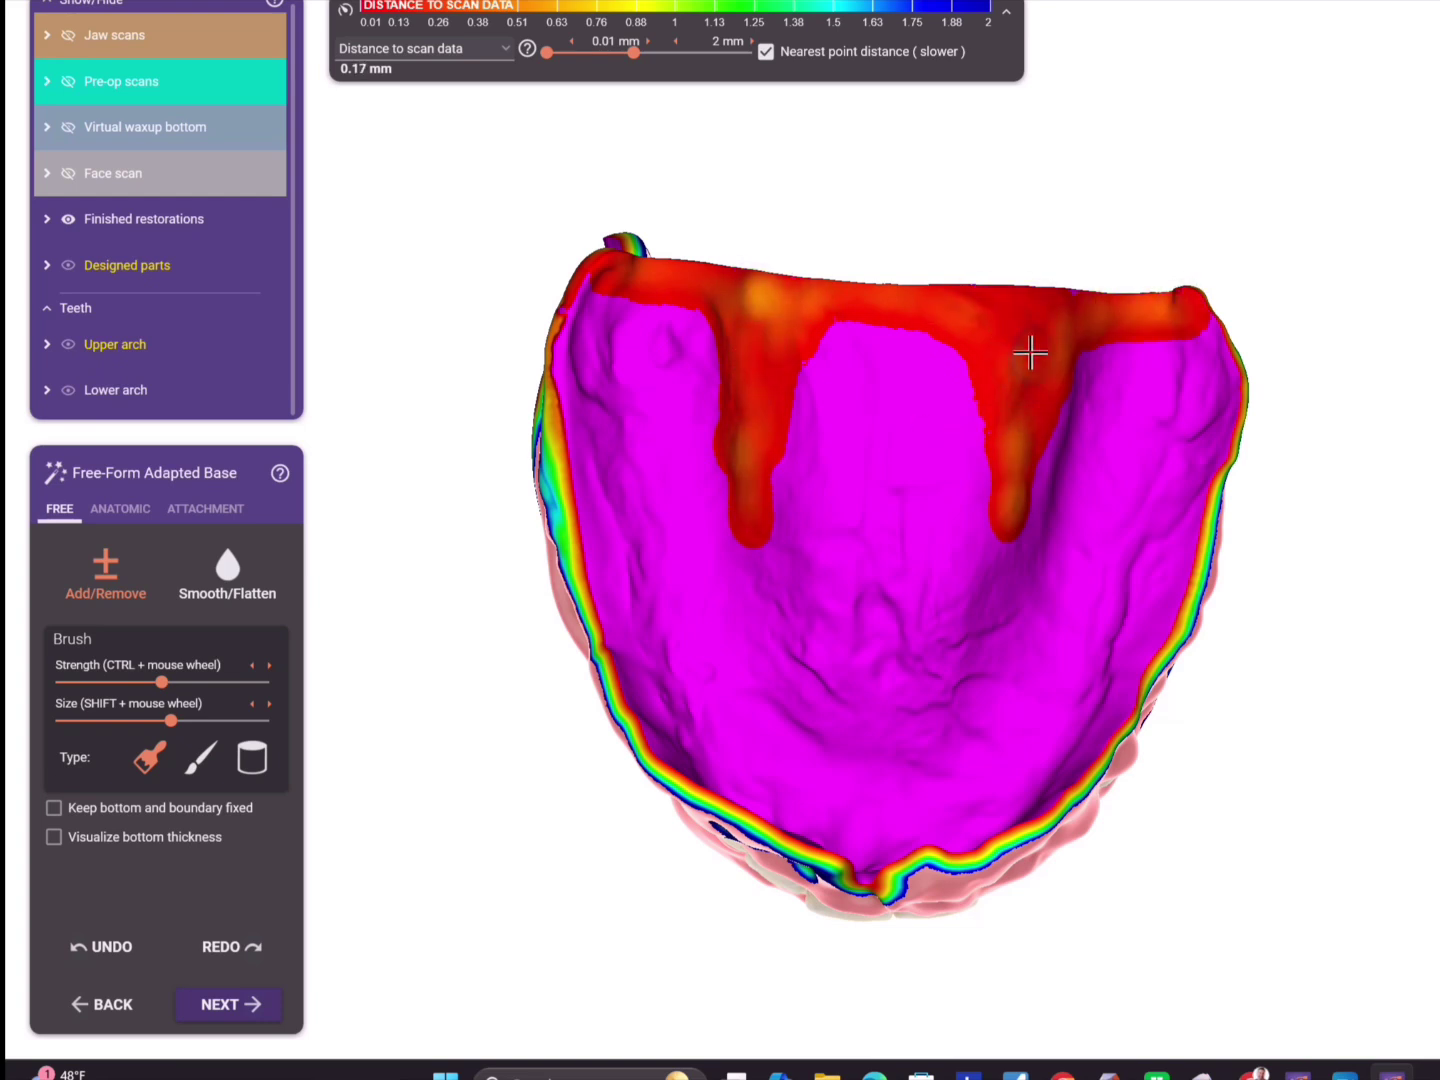
left_click_drag(1002, 322, 1014, 374)
left_click_drag(868, 301, 758, 390)
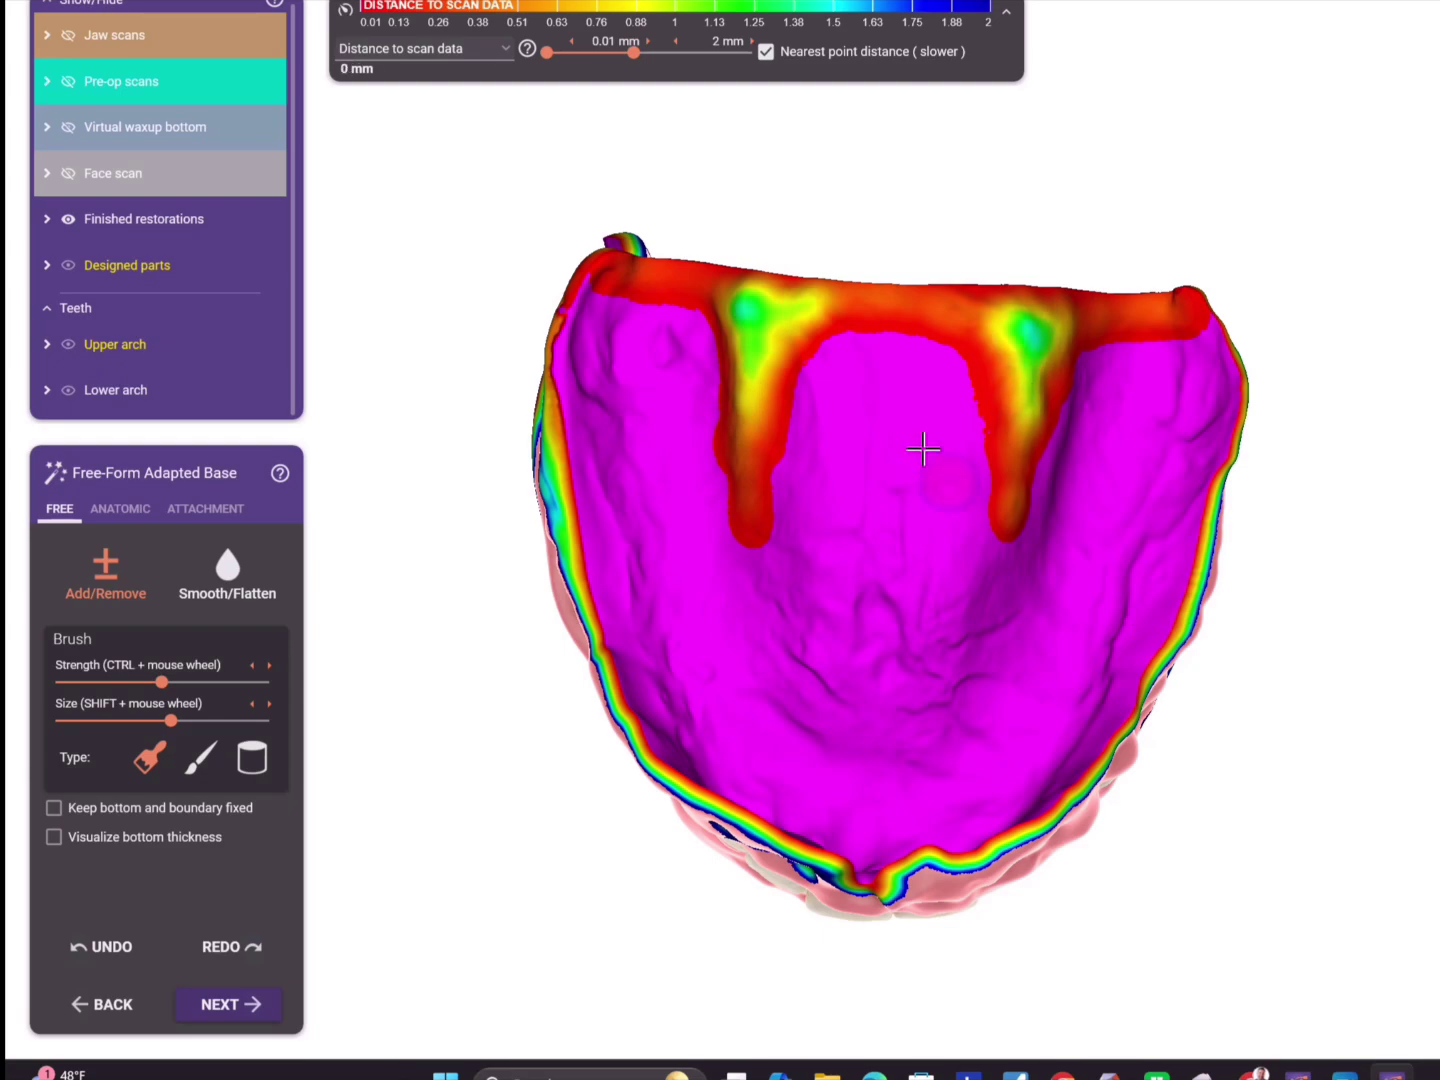
right_click_drag(1291, 630, 679, 591)
left_click_drag(678, 590, 819, 201)
right_click_drag(818, 202, 1084, 829)
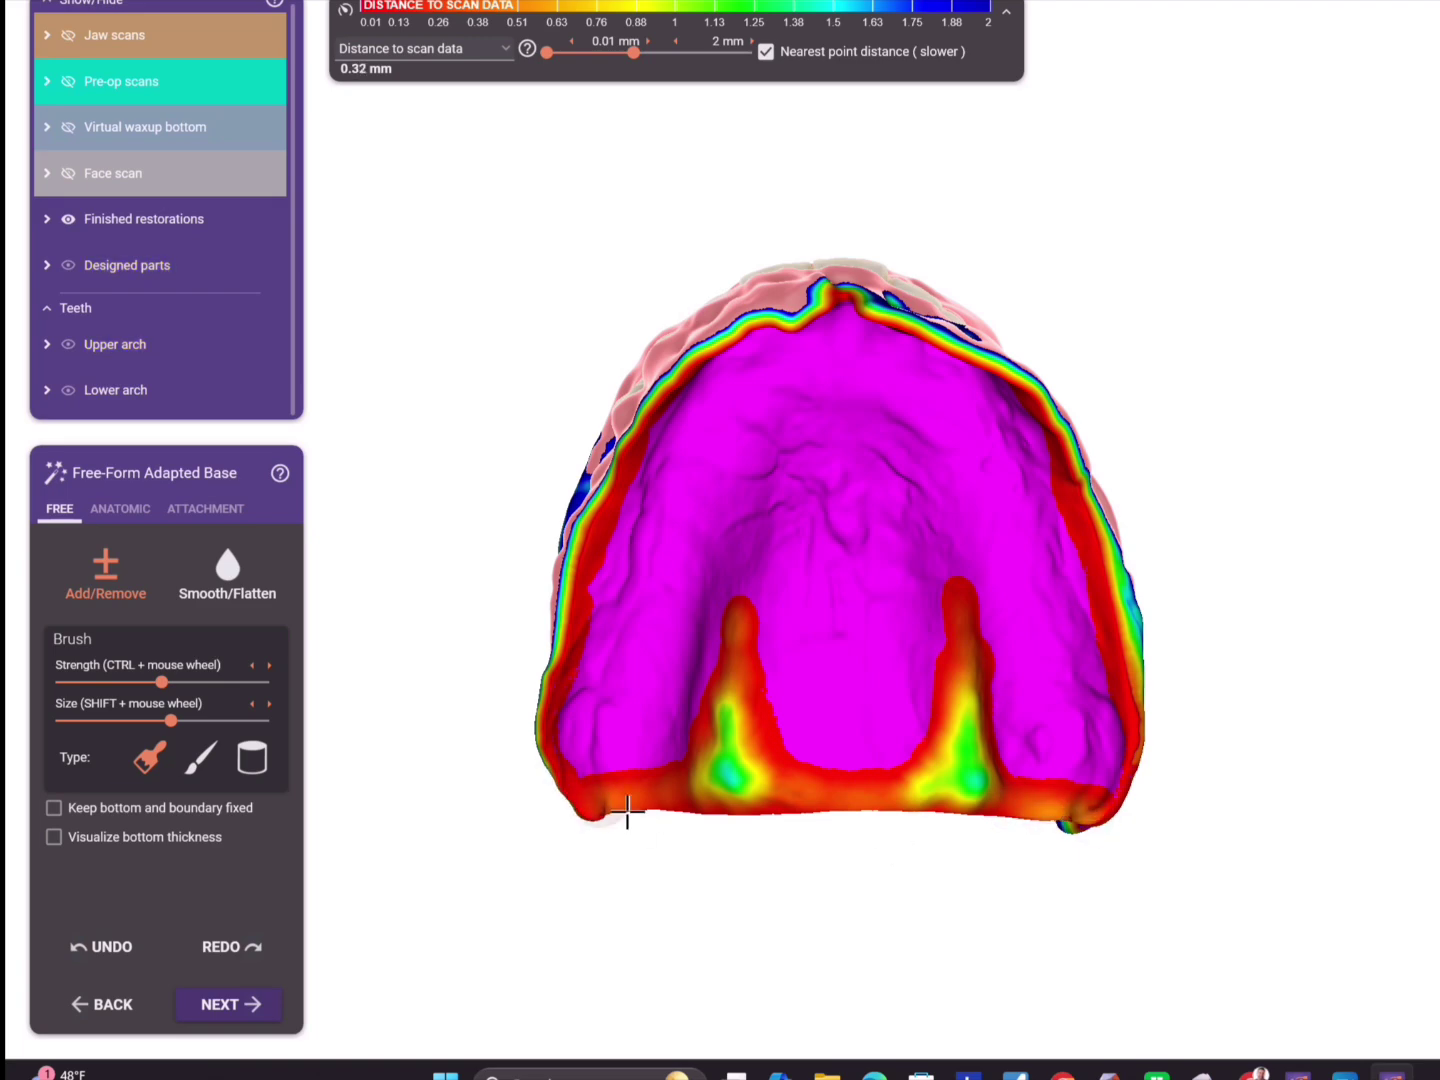
right_click_drag(609, 810, 929, 707)
- Rework the lower denture base's tissue-side borders and anterior lingual area with a smaller Add/Remove brush
left_click_drag(929, 706, 771, 619)
mouse_move(771, 620)
right_mouse_down()
mouse_move(733, 331)
mouse_move(855, 364)
mouse_move(867, 385)
right_mouse_up()
mouse_move(862, 395)
left_mouse_down()
mouse_move(736, 466)
mouse_move(712, 506)
left_mouse_up()
mouse_move(712, 505)
right_mouse_down()
mouse_move(1004, 726)
mouse_move(986, 738)
right_mouse_up()
mouse_move(890, 761)
left_mouse_down()
mouse_move(1025, 720)
mouse_move(1100, 320)
left_mouse_up()
right_click_drag(1100, 319, 931, 241)
left_click_drag(932, 241, 1046, 247)
mouse_move(1045, 247)
right_mouse_down()
mouse_move(796, 723)
mouse_move(981, 489)
mouse_move(910, 565)
mouse_move(1226, 376)
mouse_move(980, 490)
mouse_move(1010, 577)
right_mouse_up()
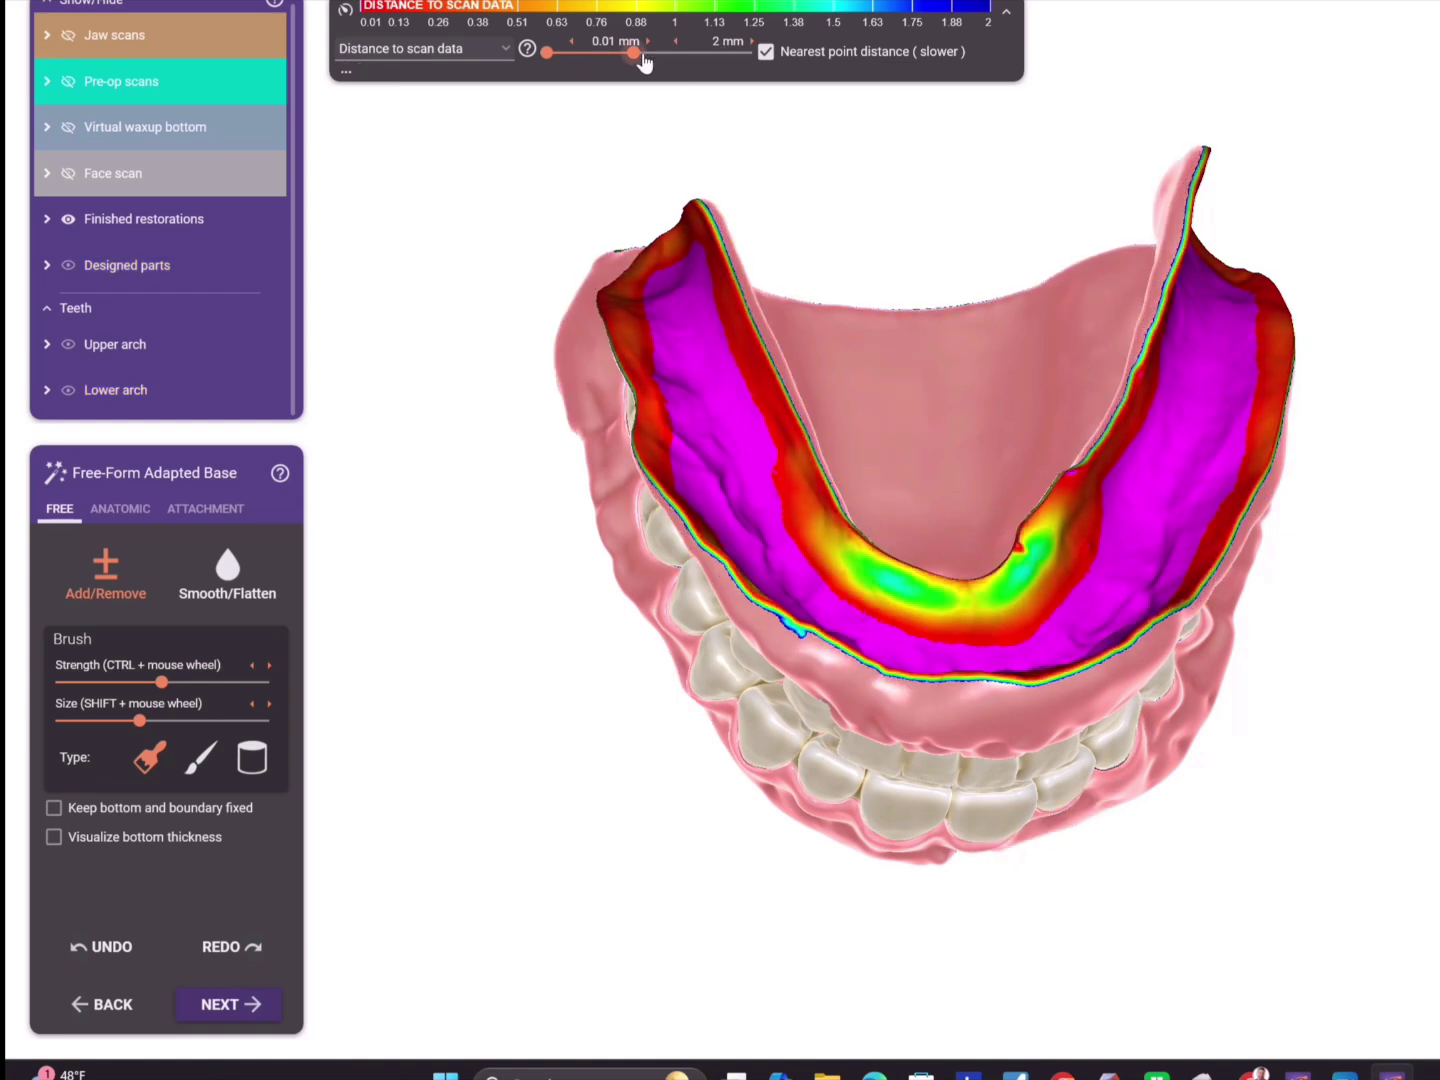
- Set the maximum of the distance to scan data color scale to 1 mm
left_click_drag(633, 56, 578, 51)
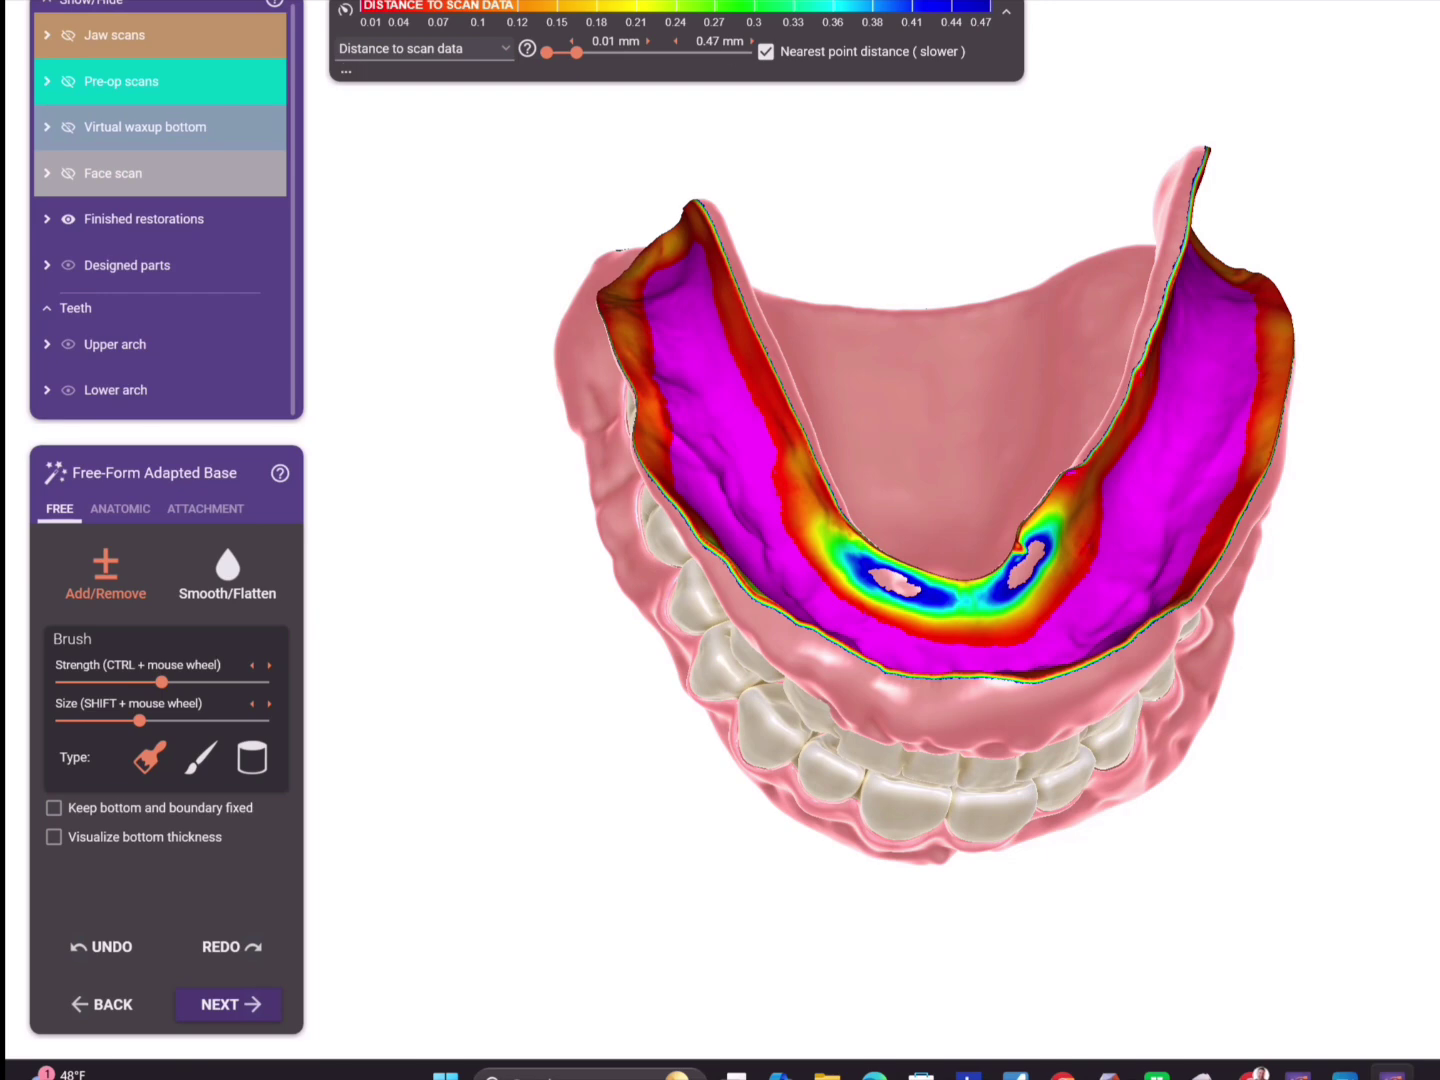
left_click(750, 40)
left_click_drag(723, 42, 687, 42)
type("1")
key("Return")
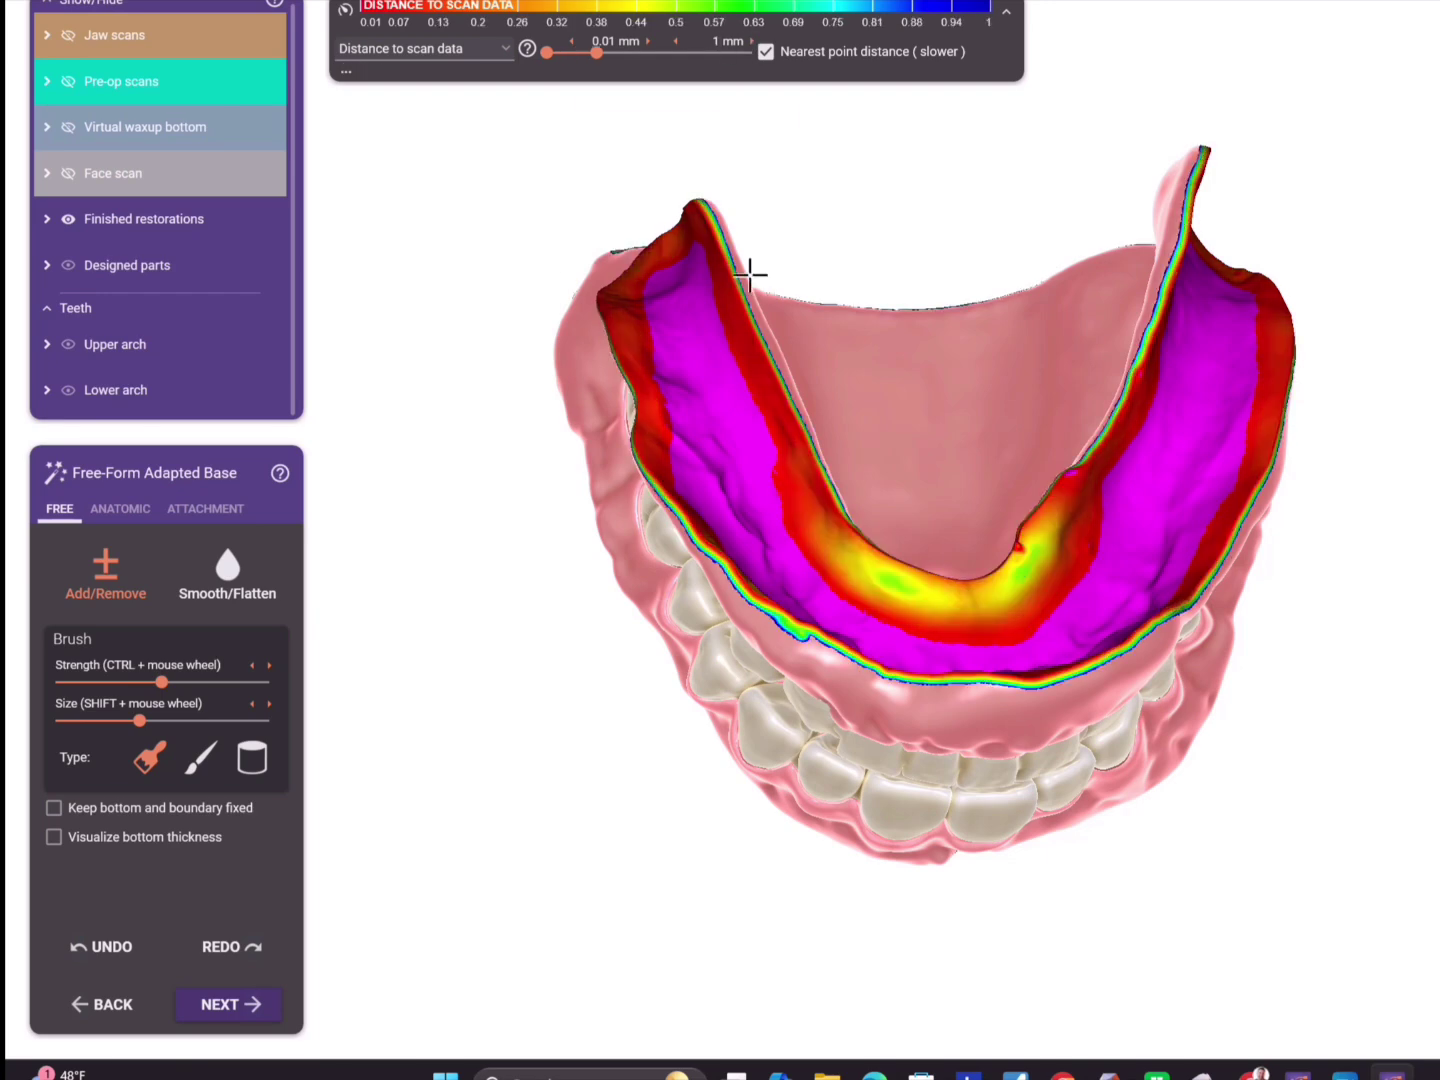
- Smooth the reworked tissue-side areas of the lower denture base with the Smooth/Flatten brush
right_click_drag(675, 276, 491, 540)
right_click_drag(922, 581, 612, 645)
mouse_move(761, 713)
left_mouse_down("shift")
mouse_move(769, 670)
mouse_move(820, 677)
left_mouse_up("shift")
left_click_drag(670, 453, 686, 458, "shift")
right_click_drag(1145, 904, 766, 467)
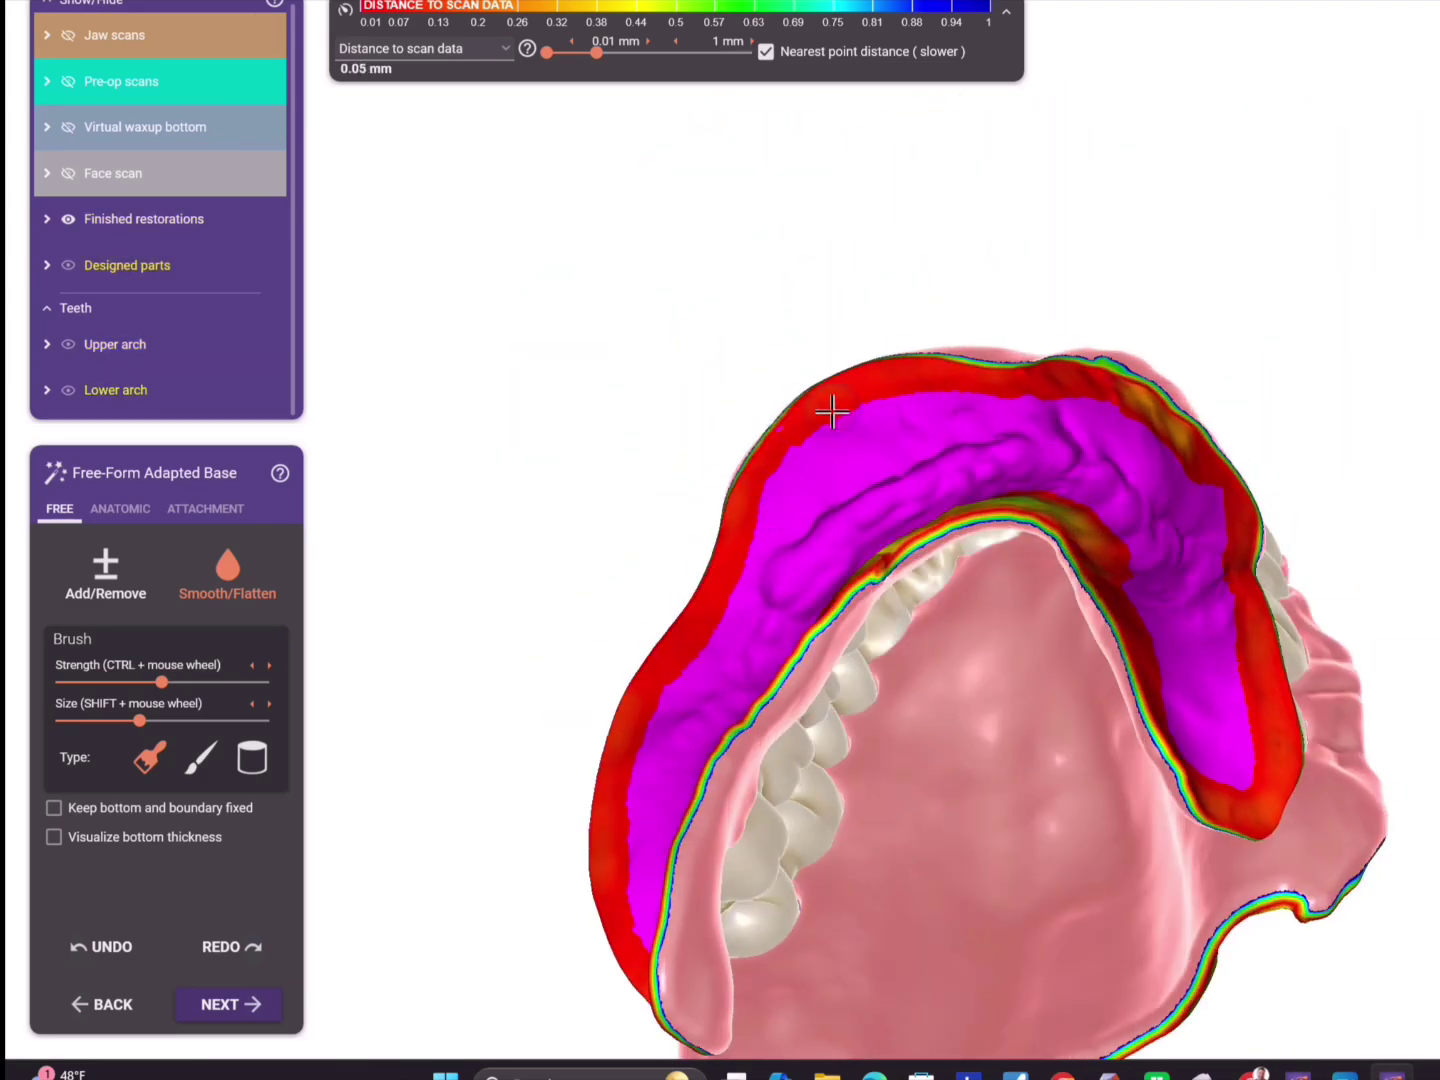
- Finish free-forming the adapted base and save the modifications to the upper and lower prosthetic base STL files
right_click_drag(740, 657, 1236, 715)
left_click(229, 1004)
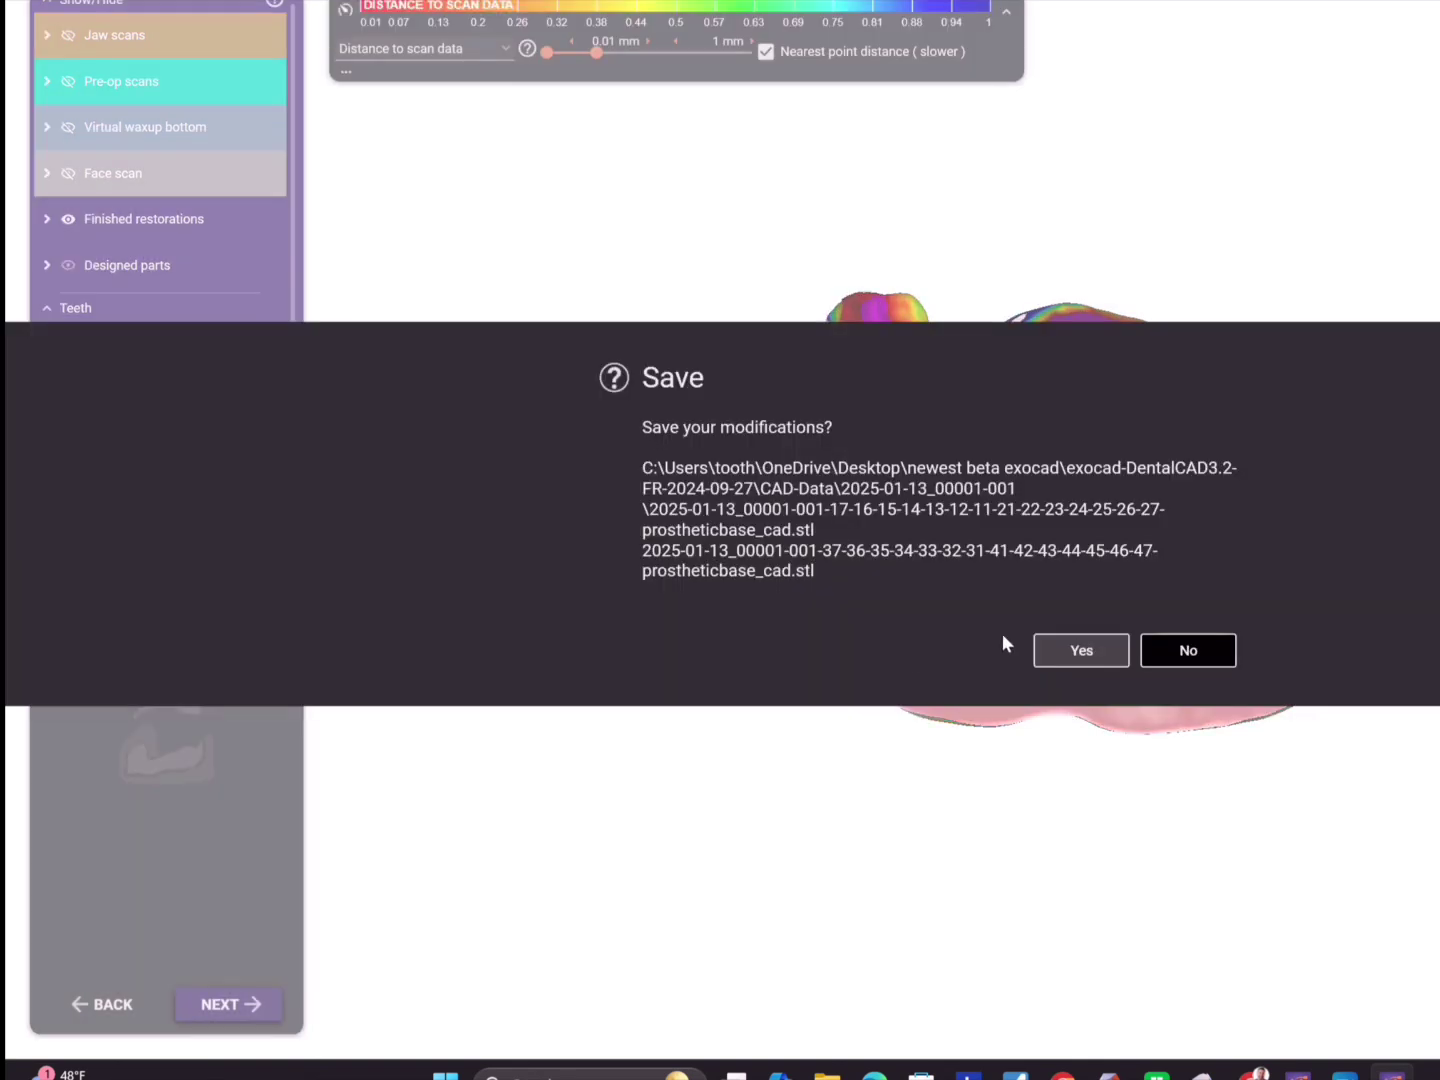
left_click(1078, 651)
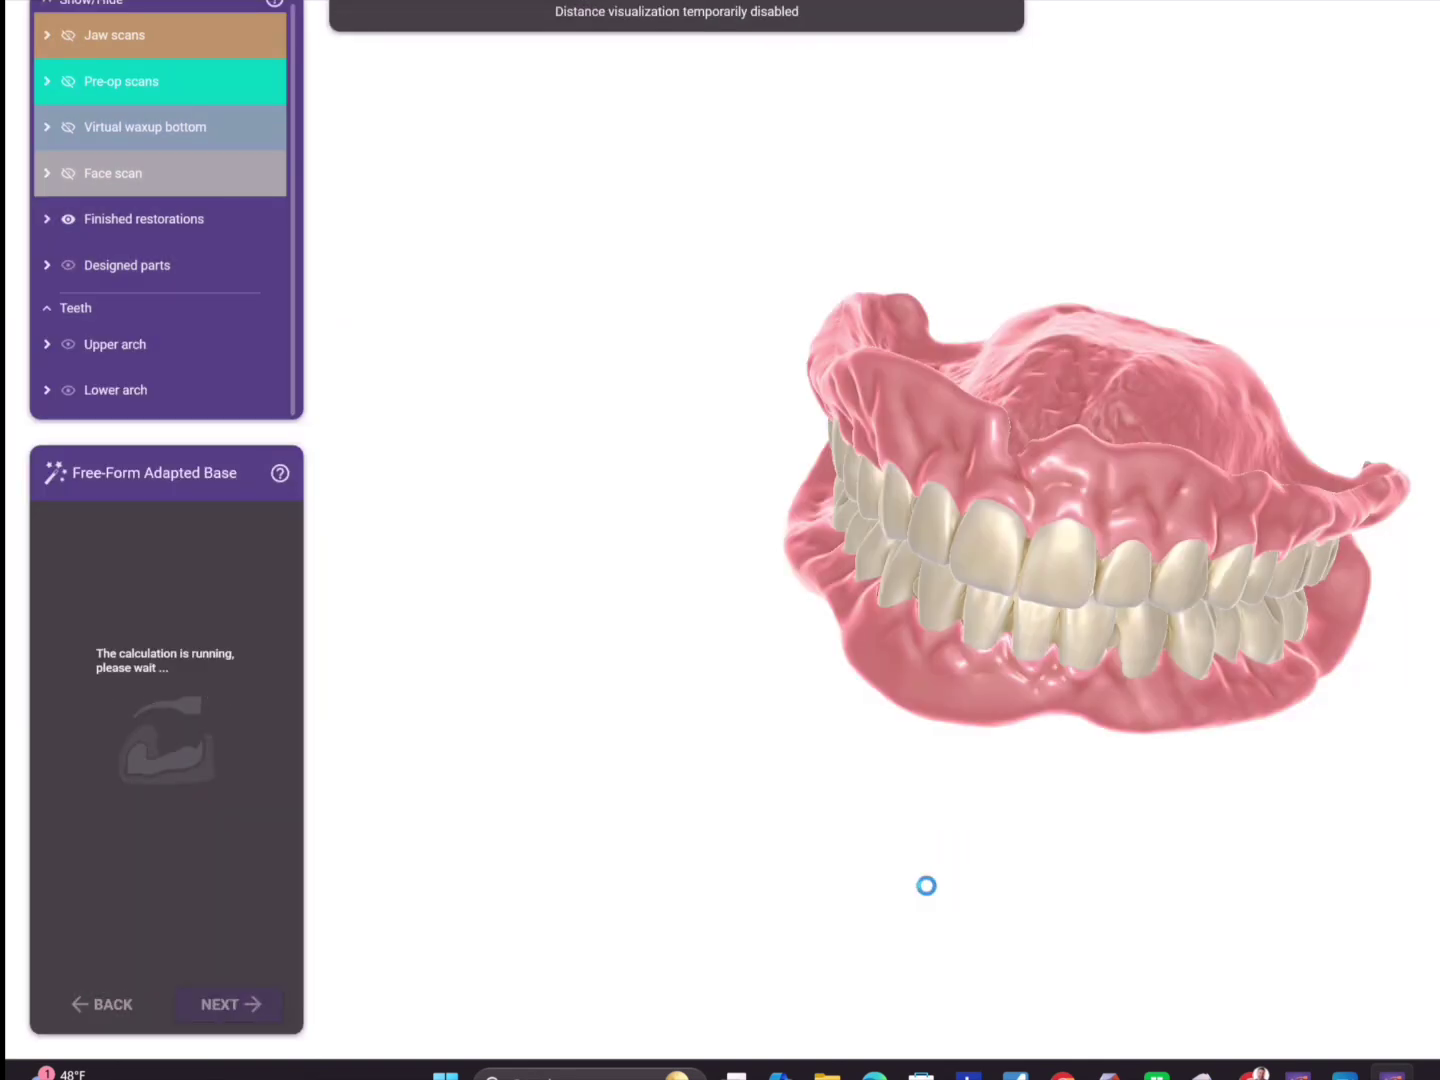